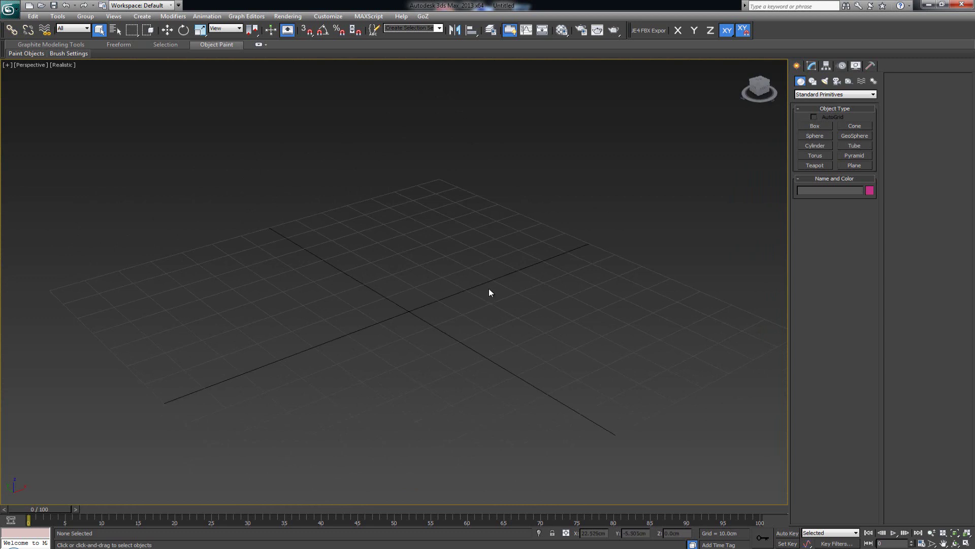
# - Draw a box about 27 cm long, 29 cm wide and 10 cm high near the grid's centre
pyautogui.click(809, 128)
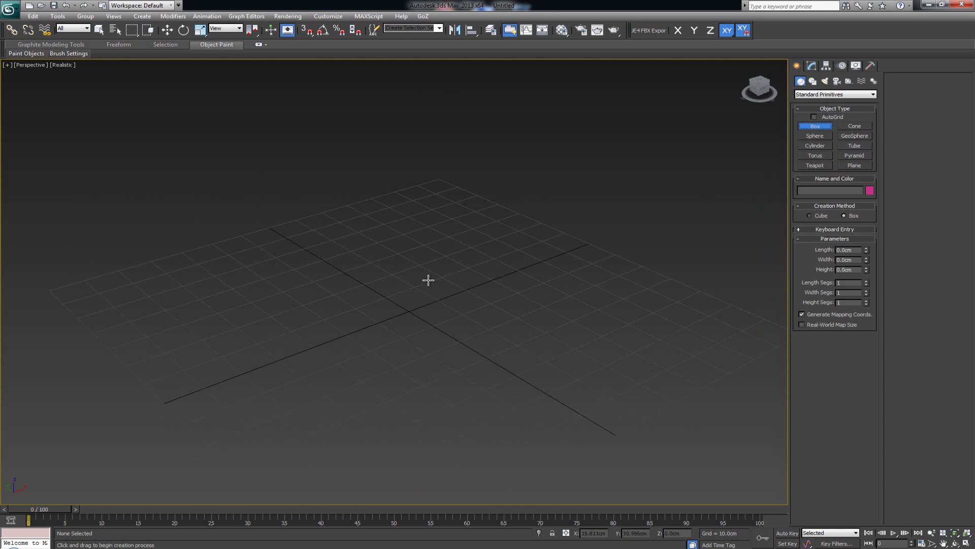
pyautogui.moveTo(428, 280); pyautogui.dragTo(407, 352)
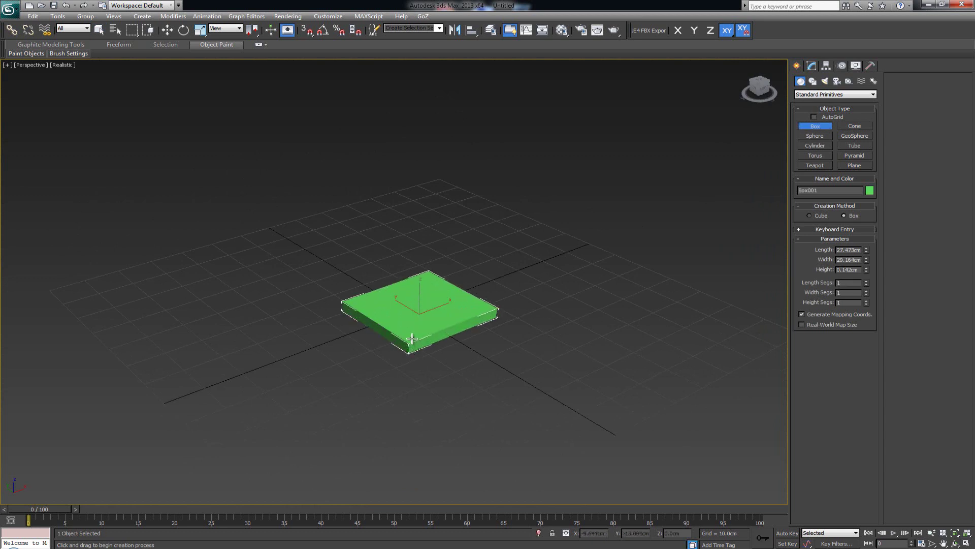
pyautogui.click(418, 324)
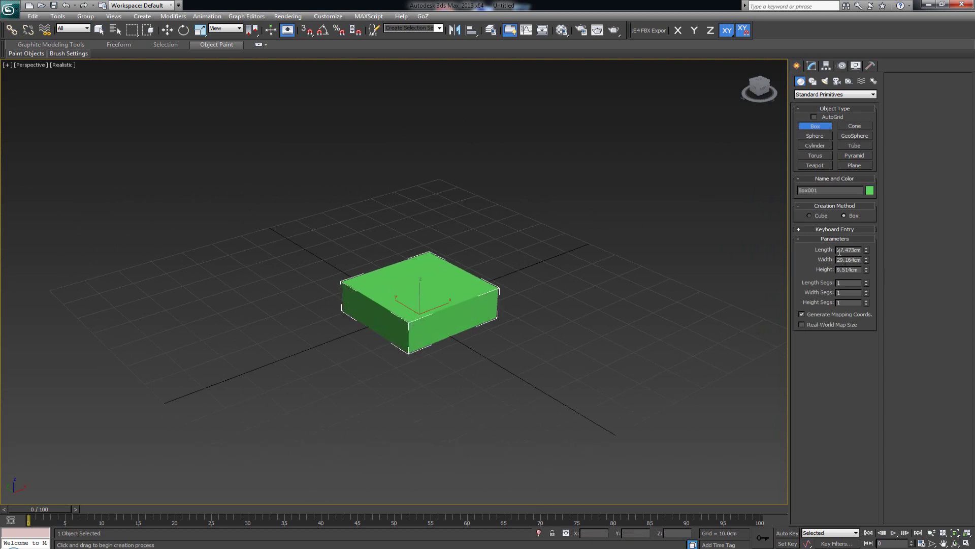
# - Set the box's length and width to 40 cm and its height to 15 cm
pyautogui.moveTo(858, 246); pyautogui.dragTo(883, 244)
pyautogui.press('BackSpace')
pyautogui.write('40')
pyautogui.press('Tab')
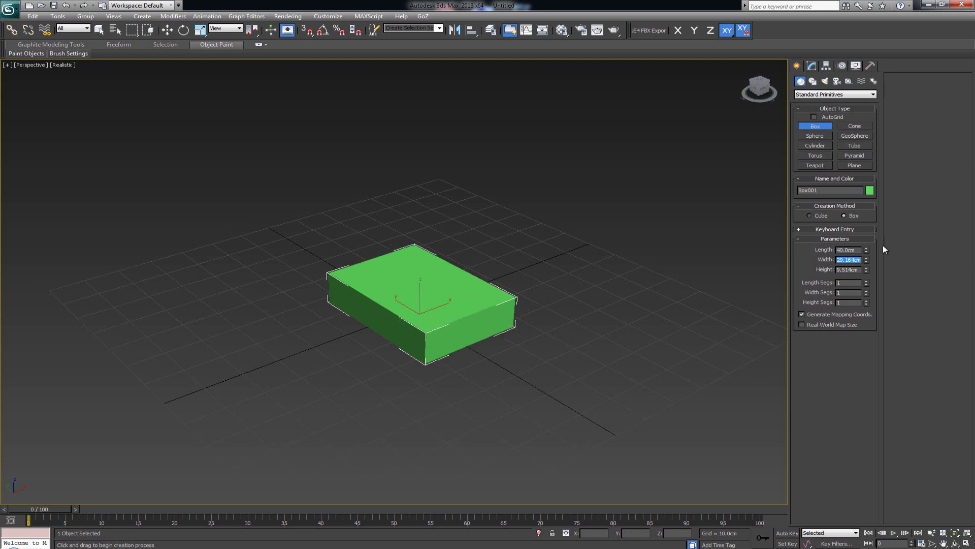
pyautogui.write('40')
pyautogui.press('Tab')
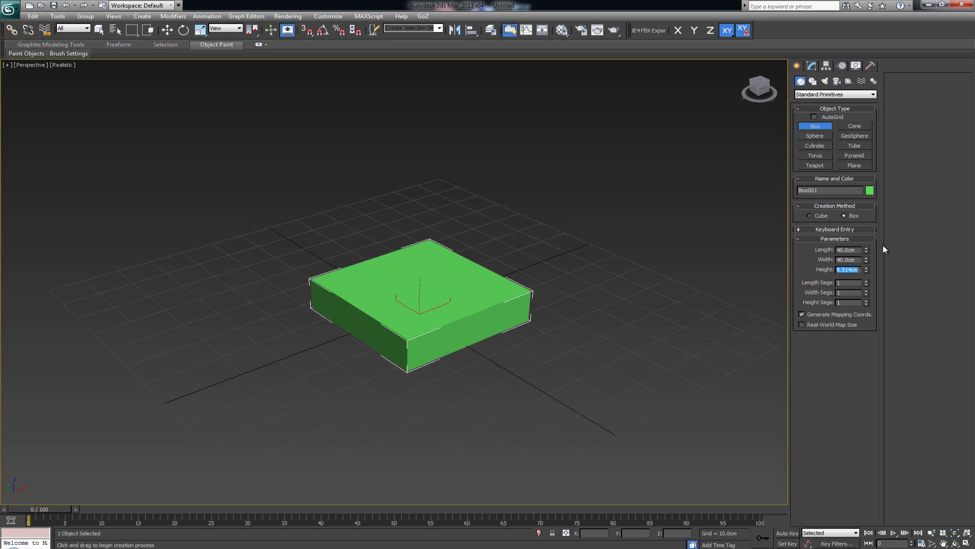
pyautogui.write('20')
pyautogui.press('Return')
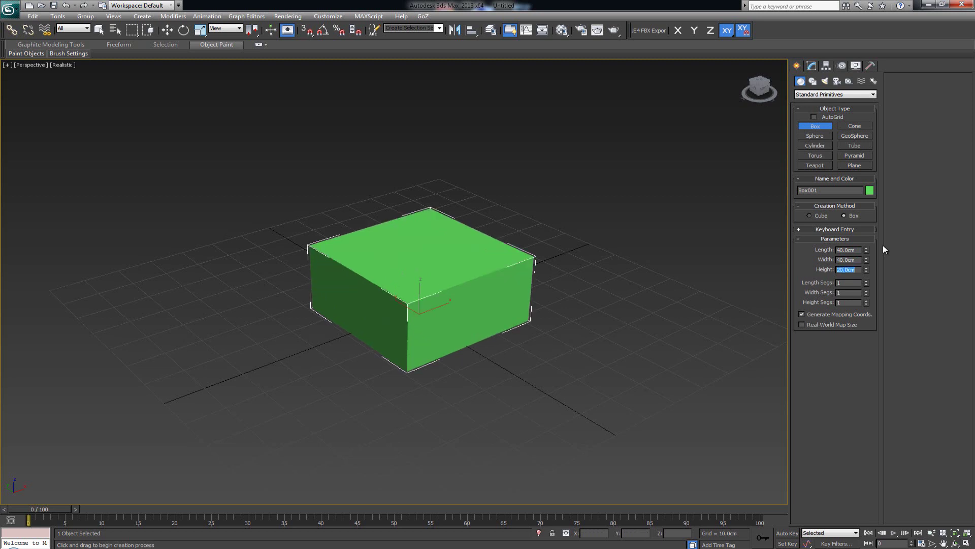
pyautogui.write('15')
pyautogui.press('Return')
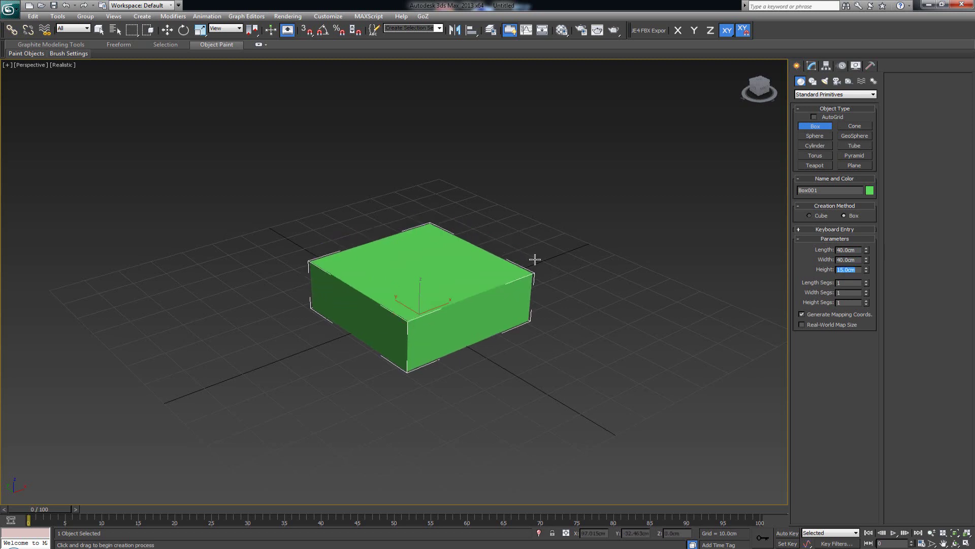
# - Finish box creation and move the box to the world origin by zeroing its absolute X and Y position
pyautogui.rightClick(386, 273)
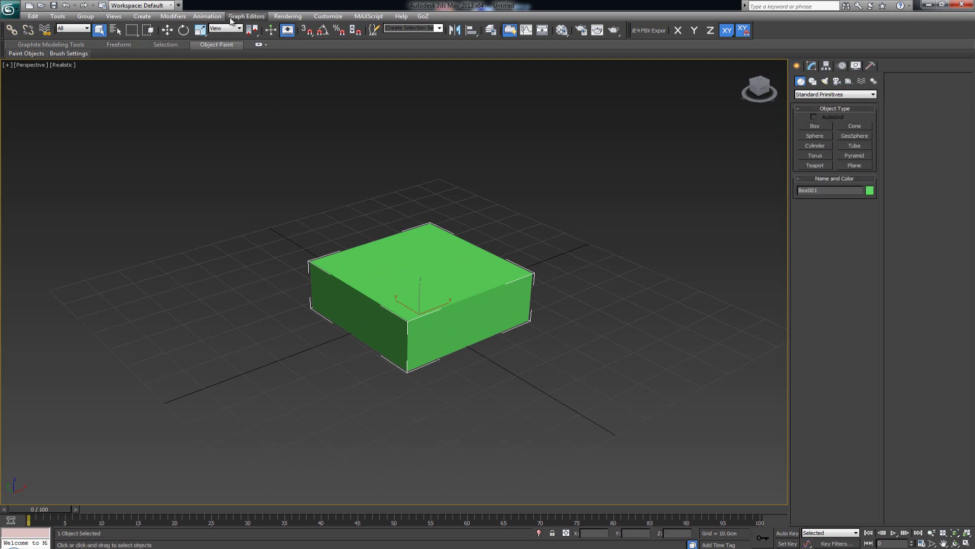
pyautogui.rightClick(167, 30)
pyautogui.rightClick(122, 110)
pyautogui.rightClick(122, 120)
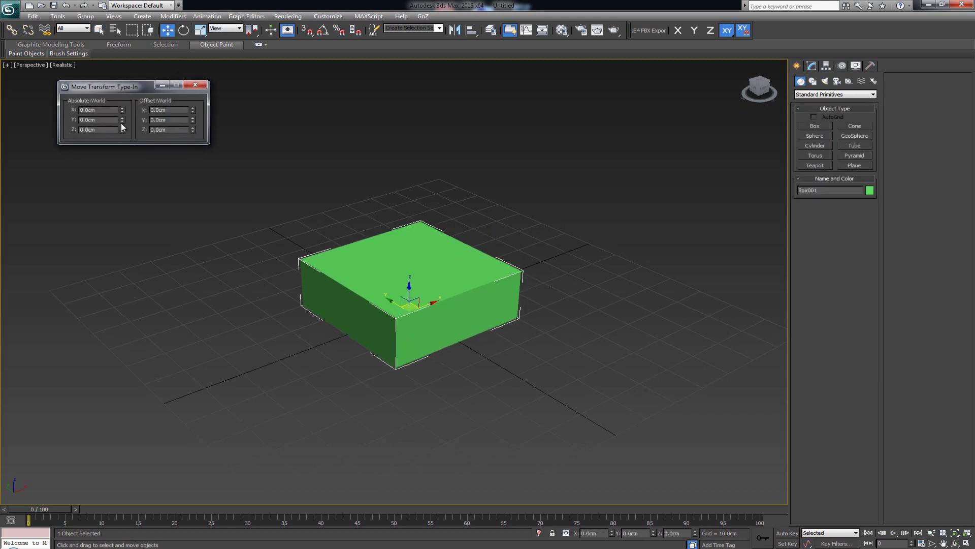
pyautogui.click(195, 84)
# - Hide the box's selection brackets and display edged faces in the perspective view
pyautogui.press('z')
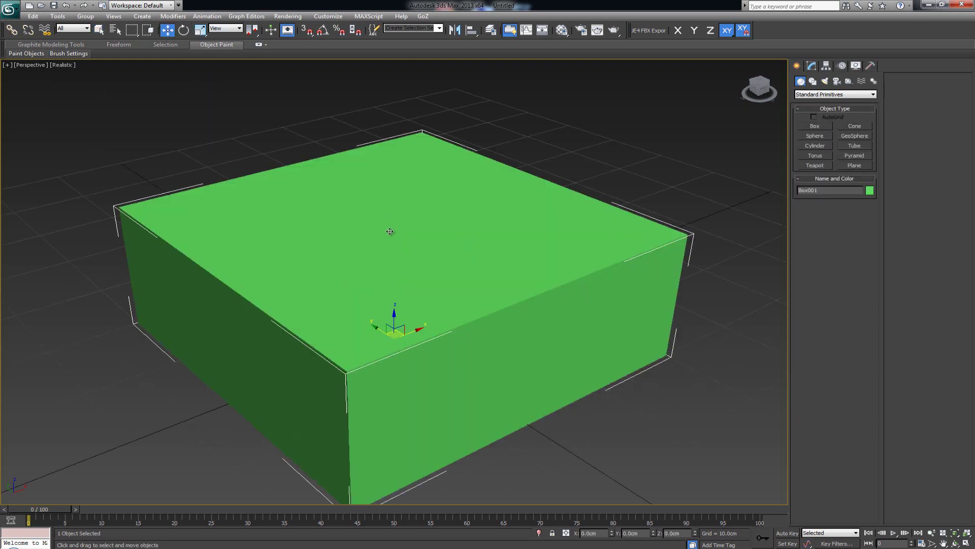
pyautogui.keyDown('alt'); pyautogui.moveTo(400, 225); pyautogui.dragTo(394, 235, button='middle'); pyautogui.keyUp('alt')
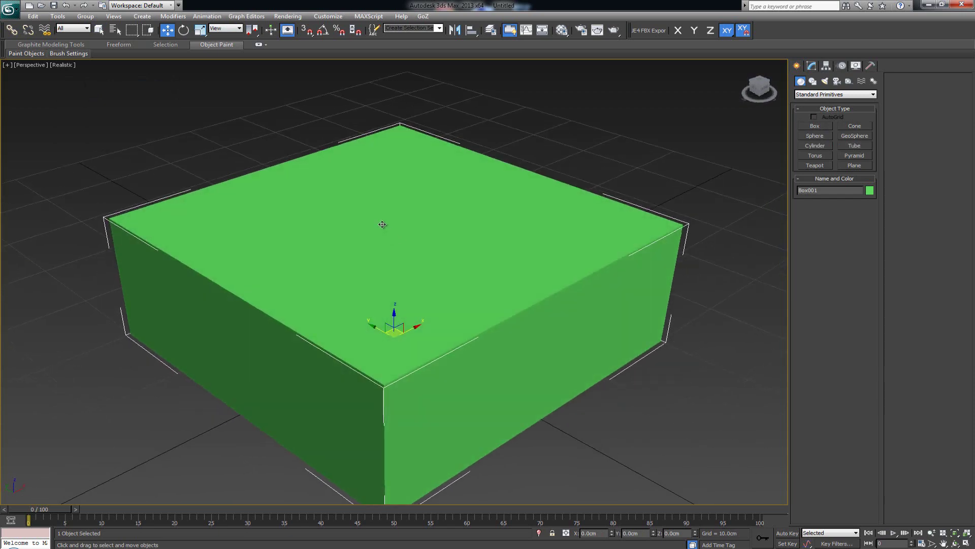
pyautogui.press('j')
pyautogui.press('F4')
pyautogui.scroll(-3, 381, 234)
pyautogui.moveTo(379, 248)
pyautogui.keyDown('alt'); pyautogui.mouseDown(button='middle')
pyautogui.moveTo(397, 259)
pyautogui.moveTo(334, 263)
pyautogui.moveTo(391, 246)
pyautogui.moveTo(409, 192)
pyautogui.moveTo(412, 255)
pyautogui.mouseUp(button='middle'); pyautogui.keyUp('alt')
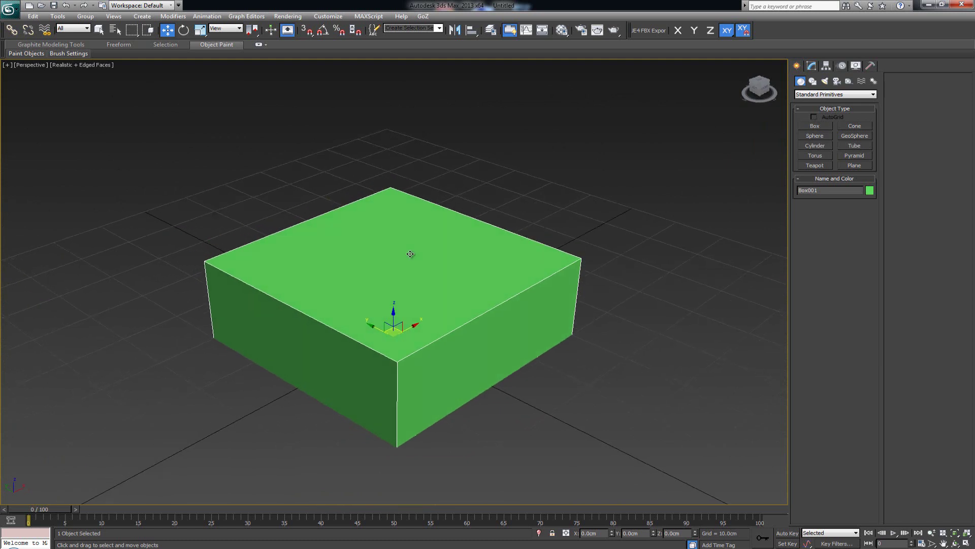
# - Set the box's length segments and width segments to 2
pyautogui.click(815, 68)
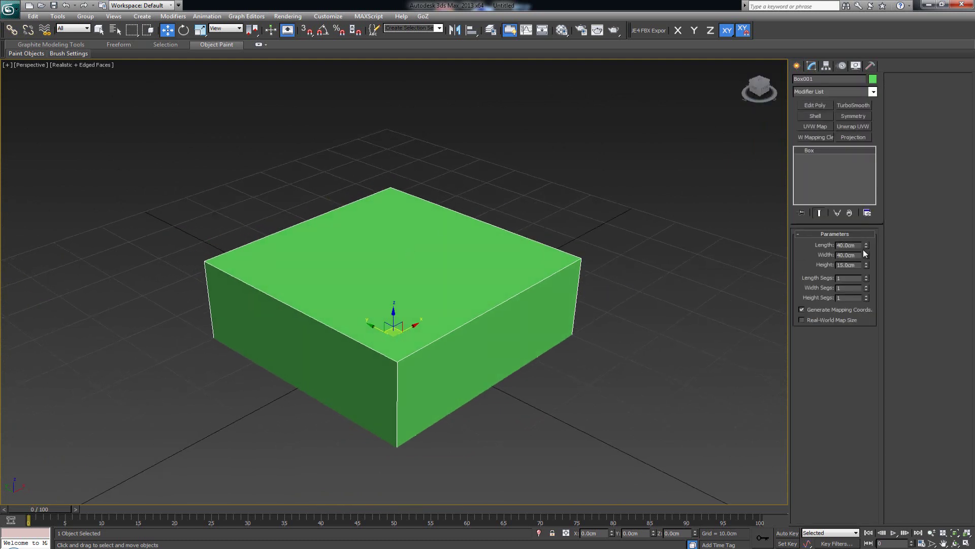
pyautogui.keyDown('alt'); pyautogui.moveTo(518, 259); pyautogui.dragTo(507, 214, button='middle'); pyautogui.keyUp('alt')
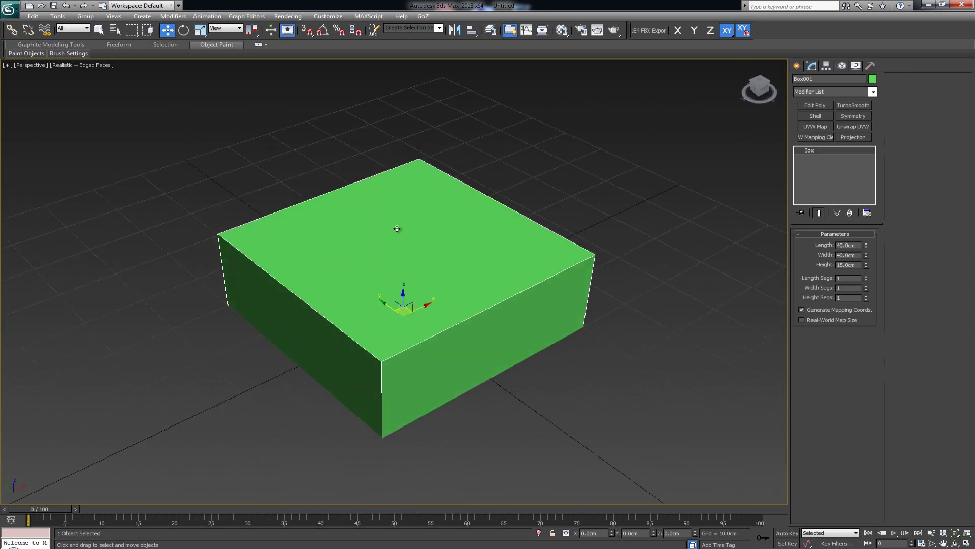
pyautogui.click(867, 275)
pyautogui.click(867, 286)
# - Convert the segmented box to an Editable Poly
pyautogui.keyDown('alt'); pyautogui.moveTo(365, 331); pyautogui.dragTo(423, 320, button='middle'); pyautogui.keyUp('alt')
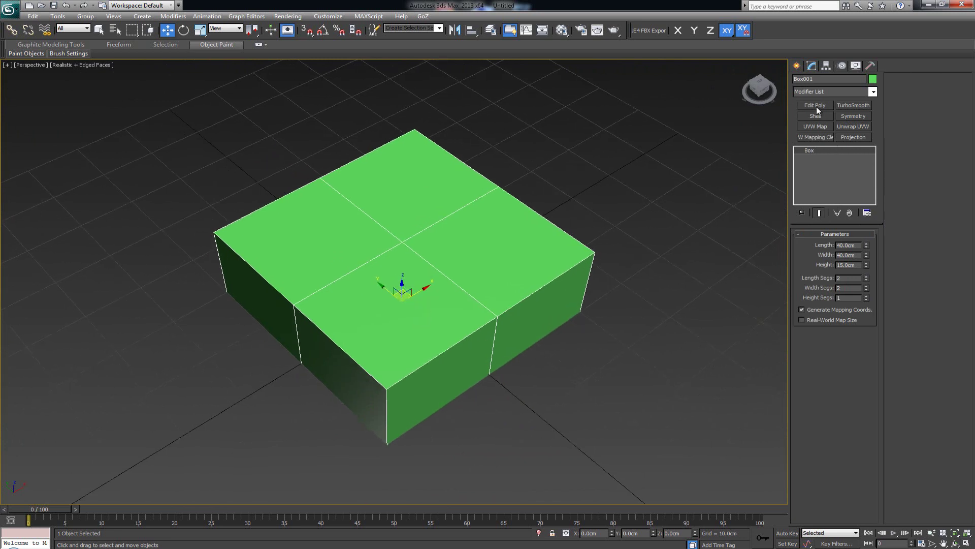
pyautogui.rightClick(406, 253)
pyautogui.moveTo(488, 339)
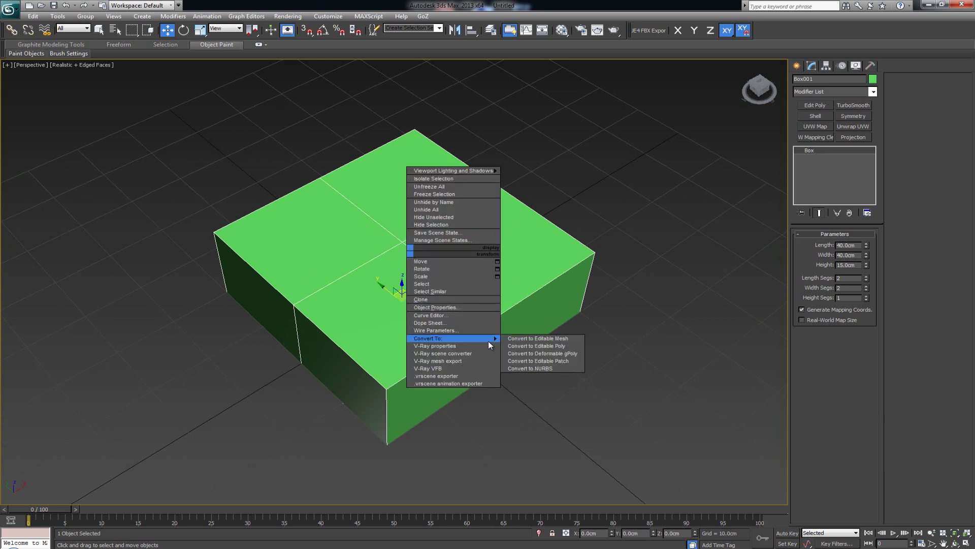
pyautogui.click(525, 345)
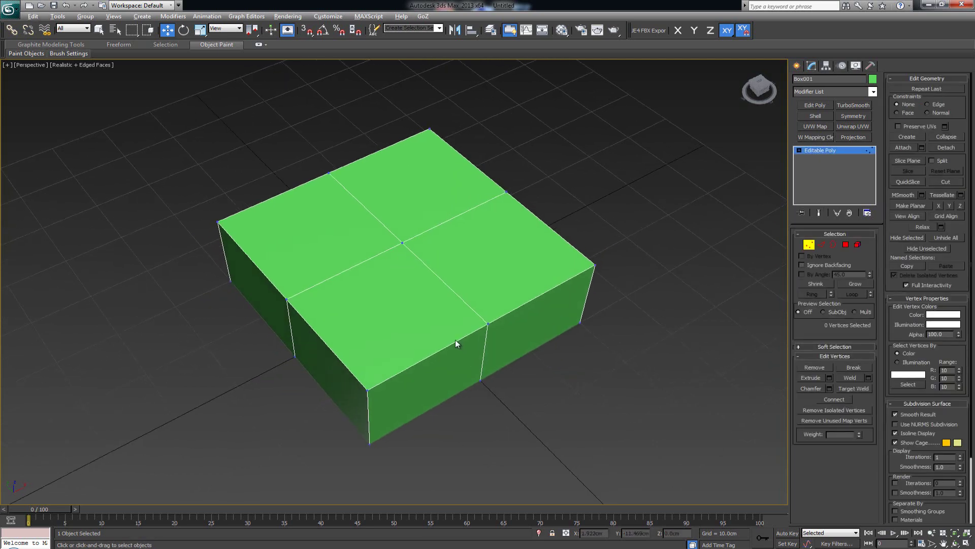
# - In the Top view, select the upper and lower vertices at all four corners of the box
pyautogui.keyDown('alt'); pyautogui.moveTo(456, 344); pyautogui.dragTo(478, 338, button='middle'); pyautogui.keyUp('alt')
pyautogui.hotkey('alt', 'w')
pyautogui.click(267, 224)
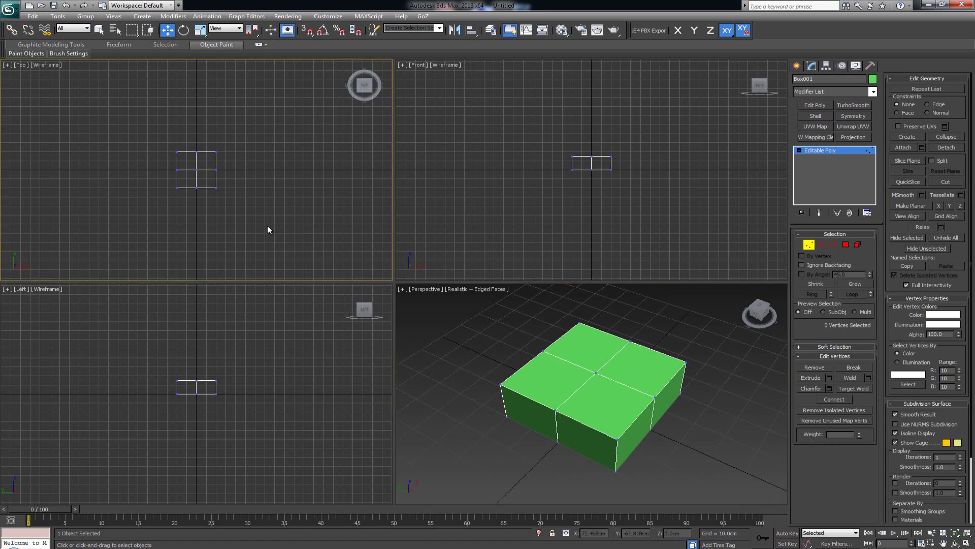
pyautogui.hotkey('alt', 'w')
pyautogui.scroll(5, 334, 237)
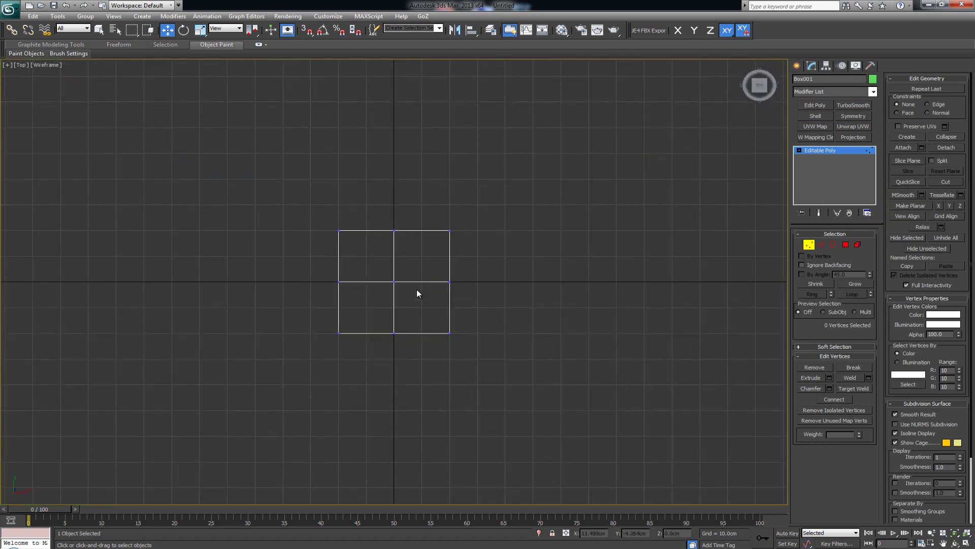
pyautogui.moveTo(286, 186); pyautogui.dragTo(341, 227)
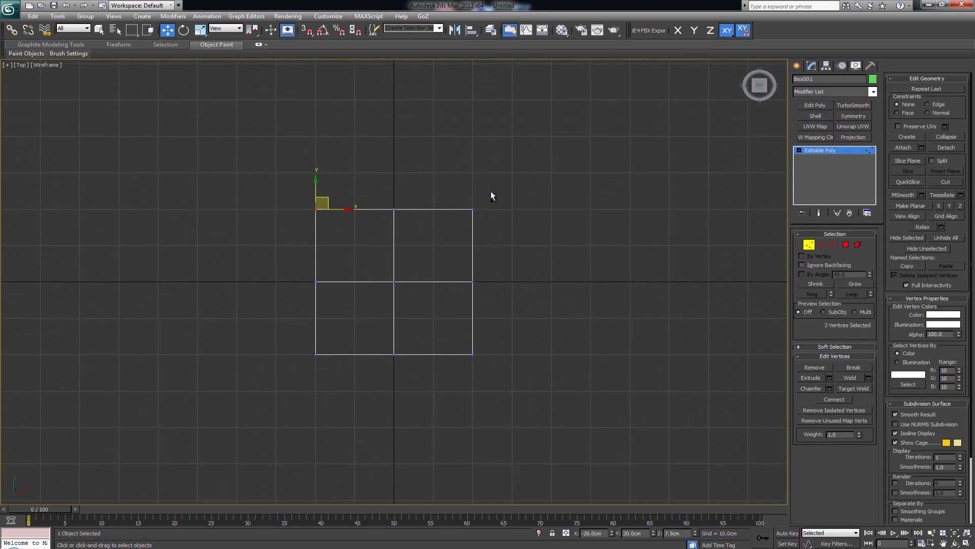
pyautogui.keyDown('ctrl'); pyautogui.moveTo(464, 227); pyautogui.dragTo(462, 228); pyautogui.keyUp('ctrl')
pyautogui.keyDown('ctrl'); pyautogui.moveTo(329, 366); pyautogui.dragTo(342, 377); pyautogui.keyUp('ctrl')
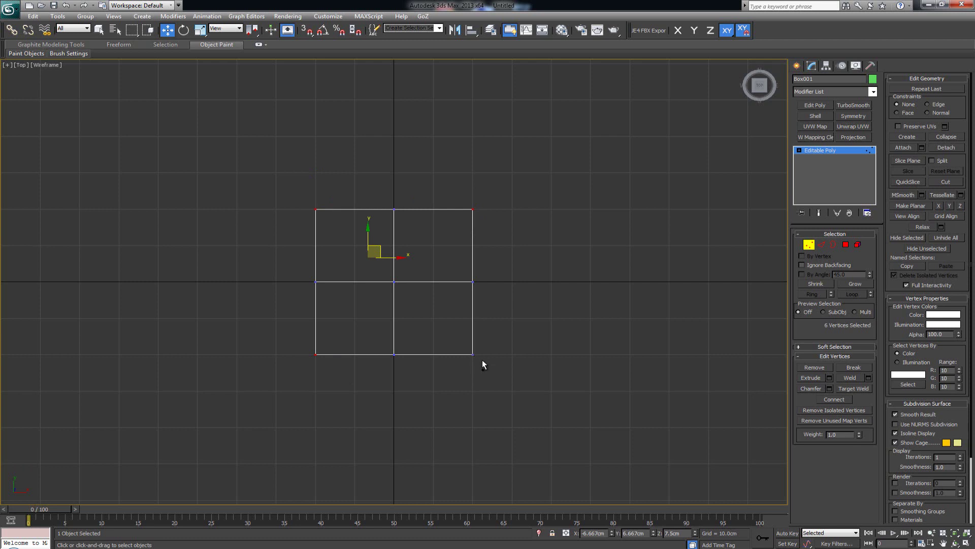
pyautogui.keyDown('ctrl'); pyautogui.moveTo(472, 358); pyautogui.dragTo(456, 375); pyautogui.keyUp('ctrl')
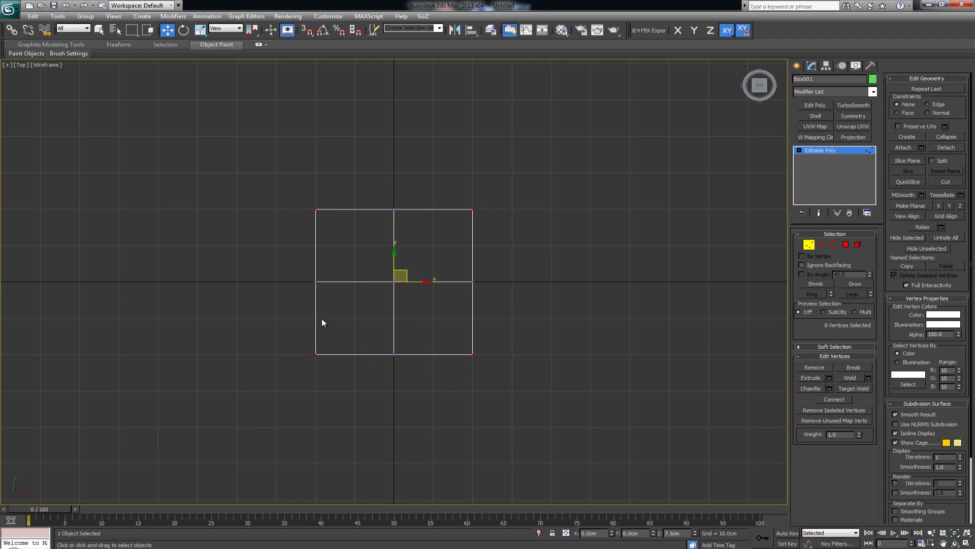
# - Scale the selected corner vertices uniformly outward in the perspective view to give the box a four-pointed star shape
pyautogui.hotkey('alt', 'w')
pyautogui.rightClick(566, 366)
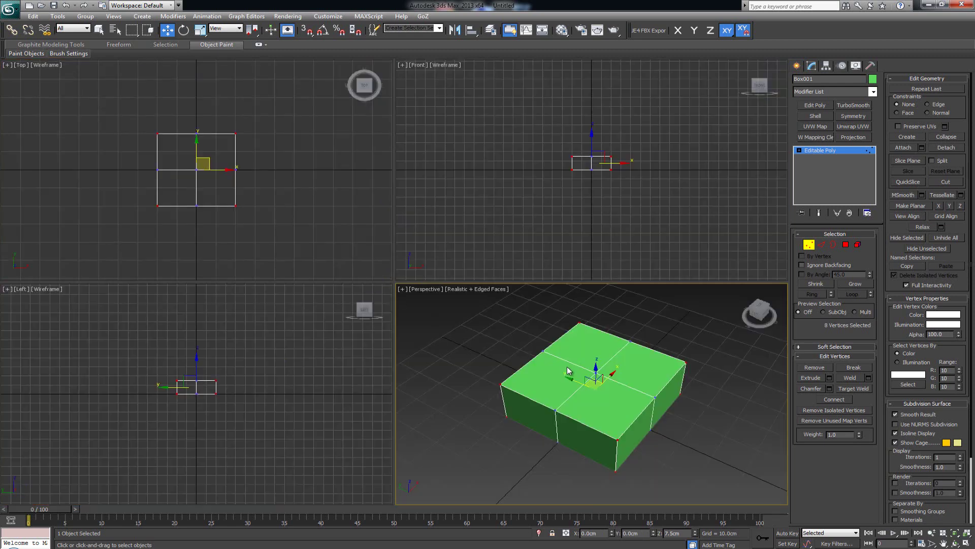
pyautogui.hotkey('alt', 'w')
pyautogui.keyDown('alt'); pyautogui.moveTo(461, 315); pyautogui.dragTo(446, 313, button='middle'); pyautogui.keyUp('alt')
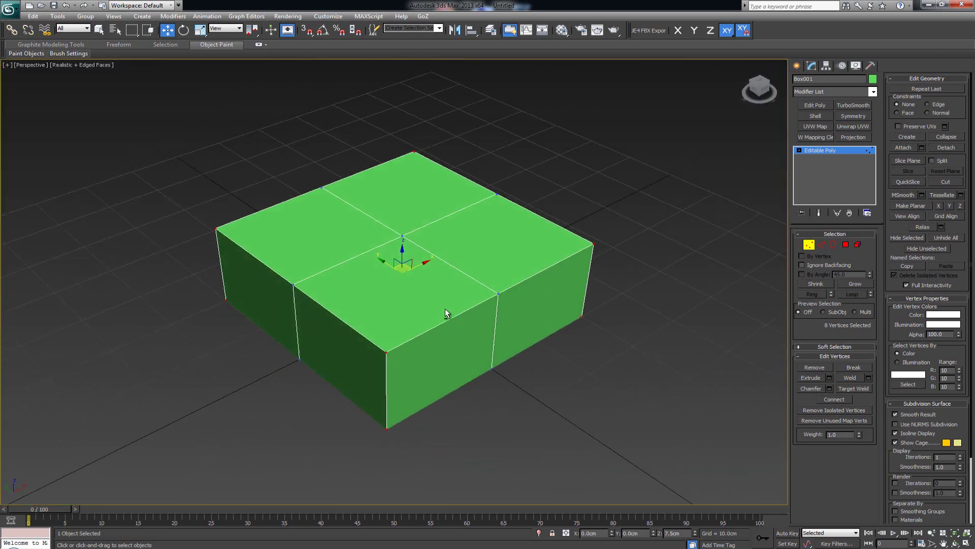
pyautogui.click(200, 31)
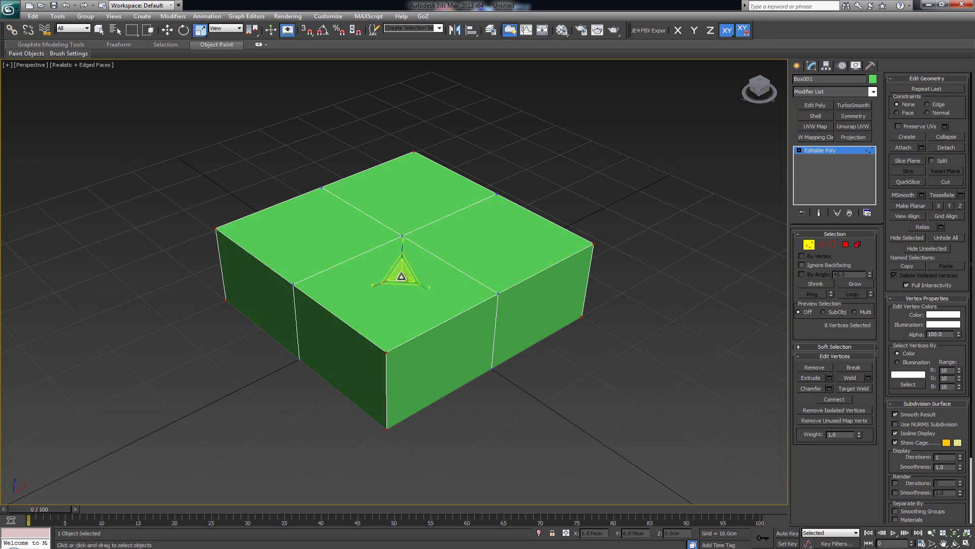
pyautogui.moveTo(401, 275); pyautogui.dragTo(401, 253)
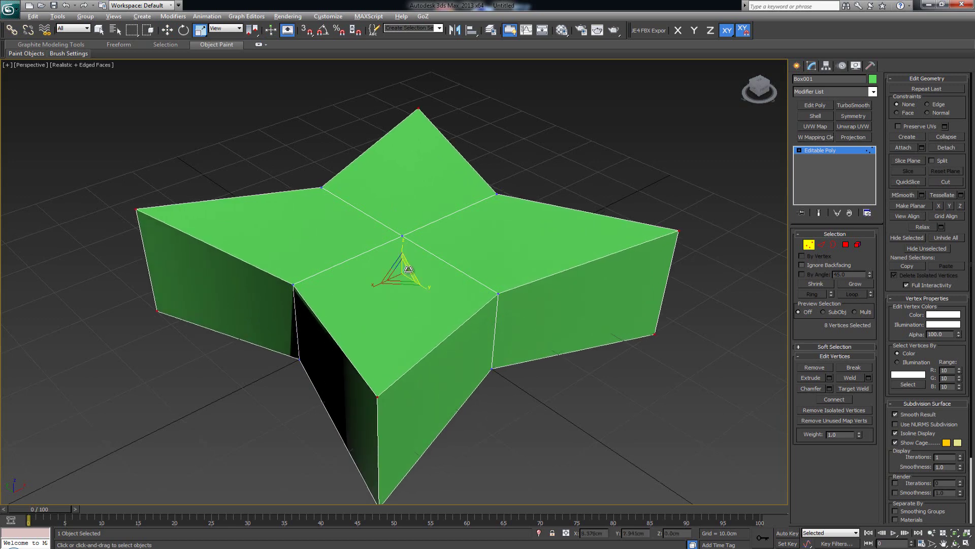
# - Scale the corner vertices down along Z to flatten the four tips, and leave vertex editing
pyautogui.keyDown('alt'); pyautogui.moveTo(409, 268); pyautogui.dragTo(410, 249, button='middle'); pyautogui.keyUp('alt')
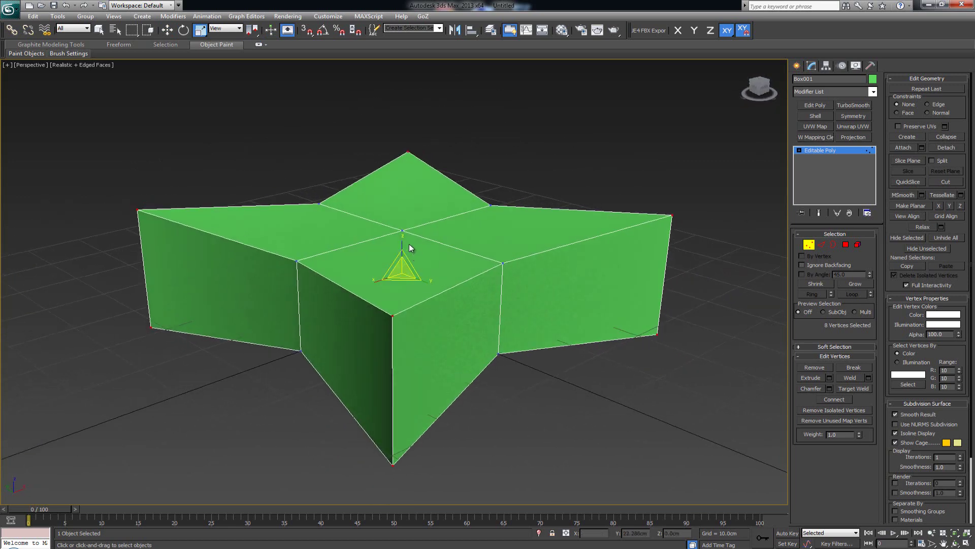
pyautogui.moveTo(403, 240); pyautogui.dragTo(407, 319)
pyautogui.moveTo(408, 318)
pyautogui.keyDown('alt'); pyautogui.mouseDown(button='middle')
pyautogui.moveTo(401, 294)
pyautogui.moveTo(390, 326)
pyautogui.moveTo(412, 304)
pyautogui.mouseUp(button='middle'); pyautogui.keyUp('alt')
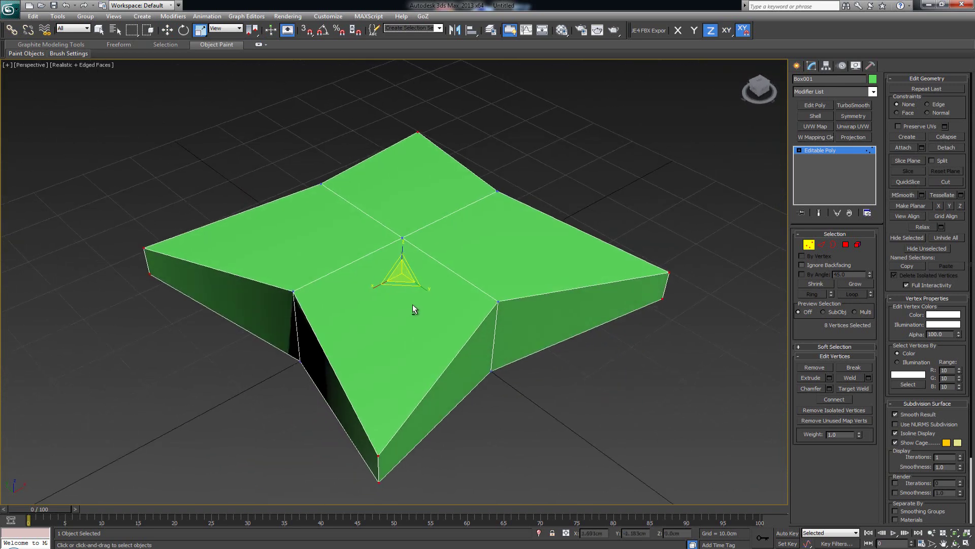
pyautogui.press('F8')
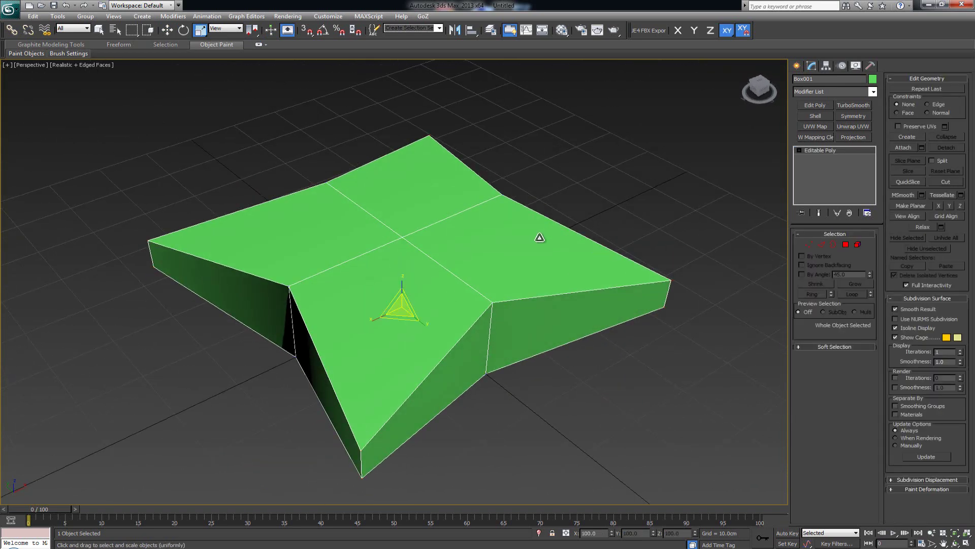
# - Apply a TurboSmooth modifier to the star-shaped poly with 2 iterations
pyautogui.keyDown('alt'); pyautogui.moveTo(540, 239); pyautogui.dragTo(516, 266, button='middle'); pyautogui.keyUp('alt')
pyautogui.keyDown('alt'); pyautogui.moveTo(444, 220); pyautogui.dragTo(424, 221, button='middle'); pyautogui.keyUp('alt')
pyautogui.scroll(-5, 424, 221)
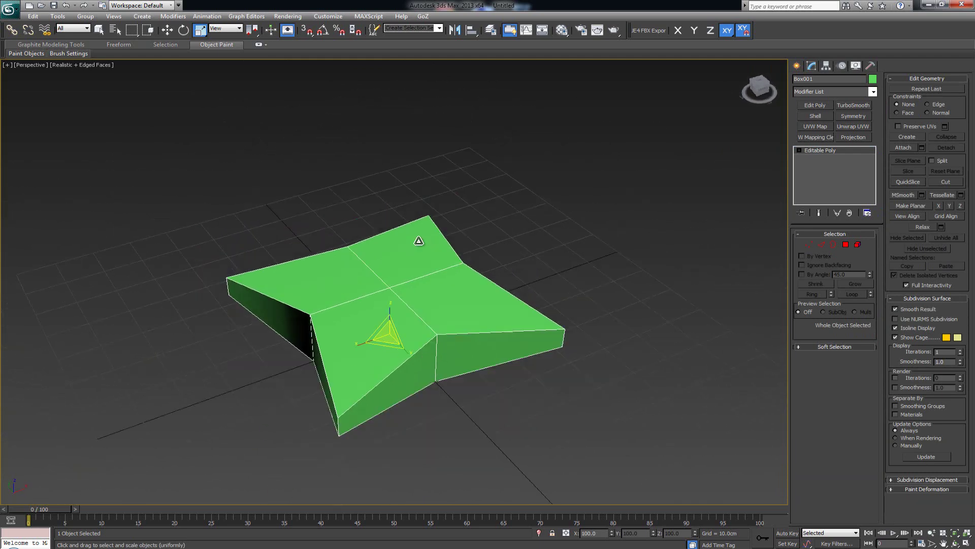
pyautogui.press('q')
pyautogui.scroll(5, 417, 253)
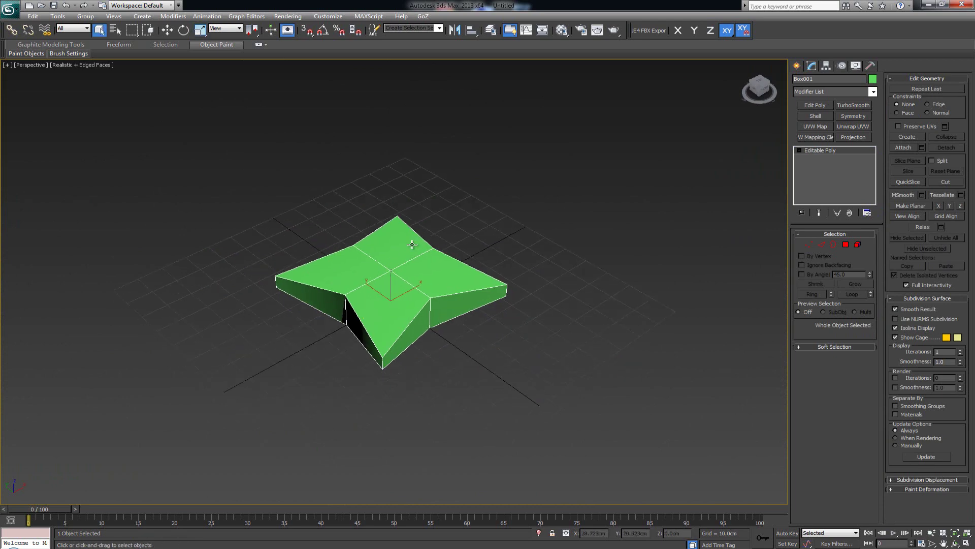
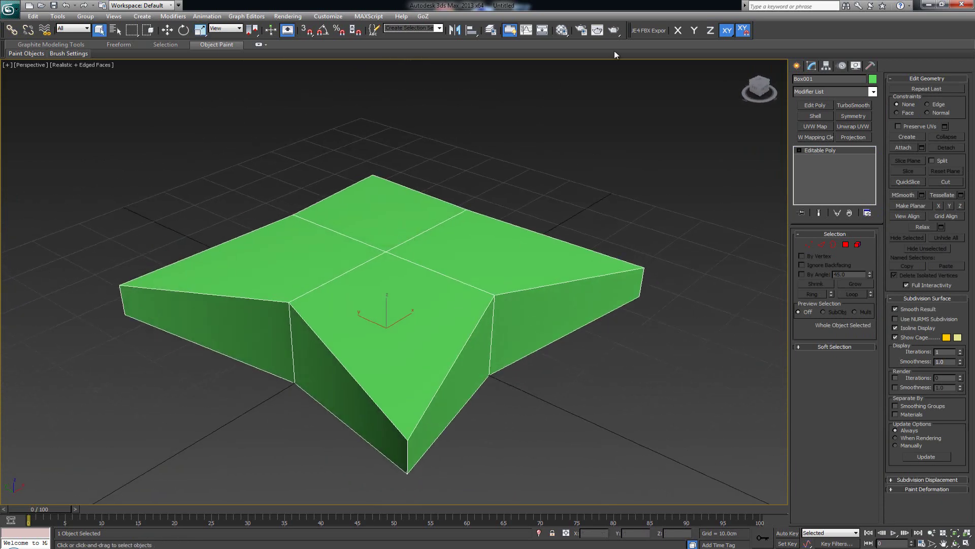
pyautogui.click(851, 104)
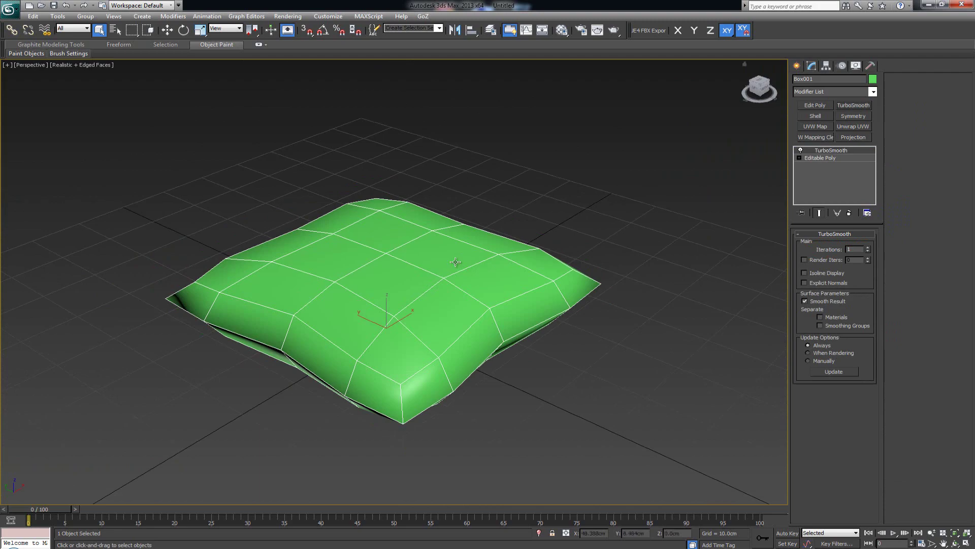
pyautogui.moveTo(427, 290)
pyautogui.keyDown('alt'); pyautogui.mouseDown(button='middle')
pyautogui.moveTo(400, 331)
pyautogui.moveTo(477, 305)
pyautogui.moveTo(422, 260)
pyautogui.moveTo(436, 274)
pyautogui.mouseUp(button='middle'); pyautogui.keyUp('alt')
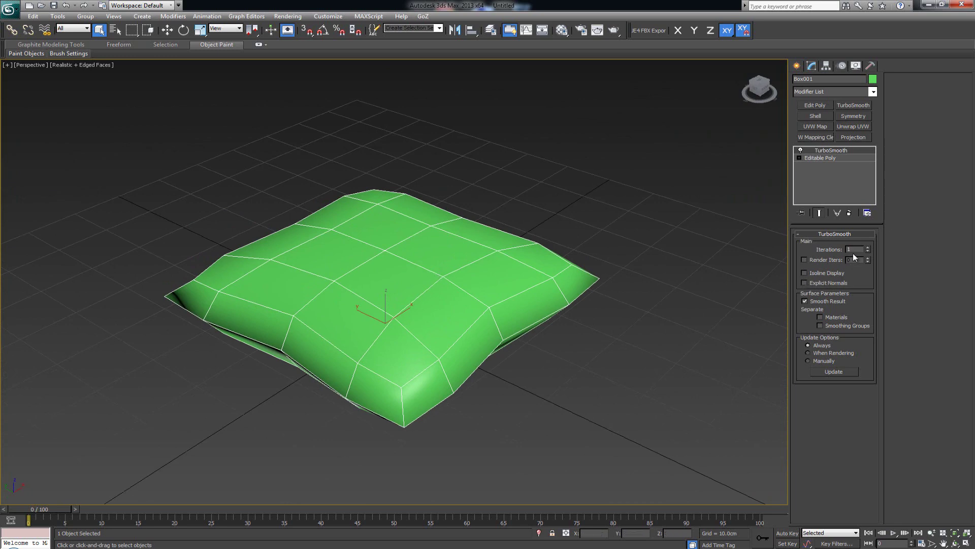
pyautogui.click(868, 248)
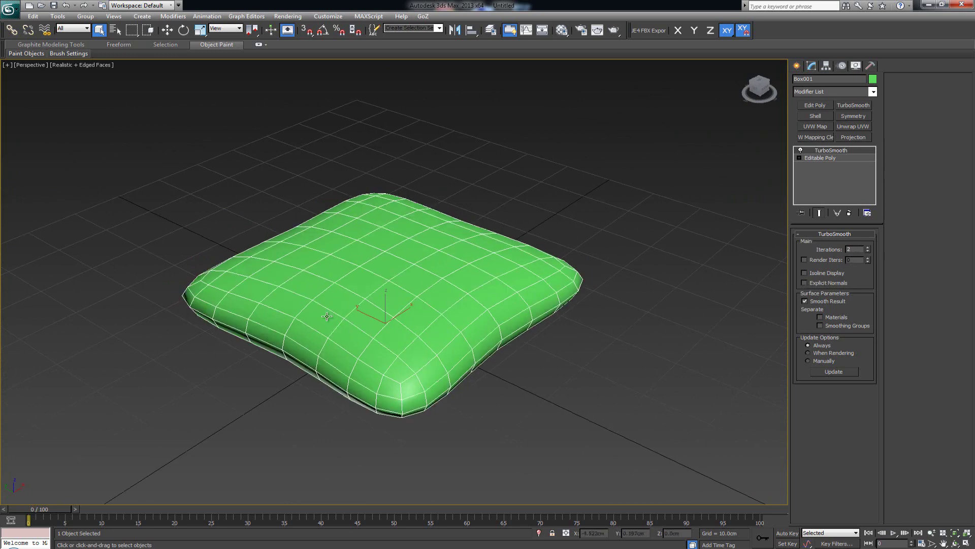
pyautogui.moveTo(360, 301)
pyautogui.keyDown('alt'); pyautogui.mouseDown(button='middle')
pyautogui.moveTo(320, 318)
pyautogui.moveTo(290, 307)
pyautogui.moveTo(330, 290)
pyautogui.moveTo(394, 287)
pyautogui.moveTo(355, 298)
pyautogui.mouseUp(button='middle'); pyautogui.keyUp('alt')
pyautogui.keyDown('alt'); pyautogui.moveTo(344, 233); pyautogui.dragTo(386, 289, button='middle'); pyautogui.keyUp('alt')
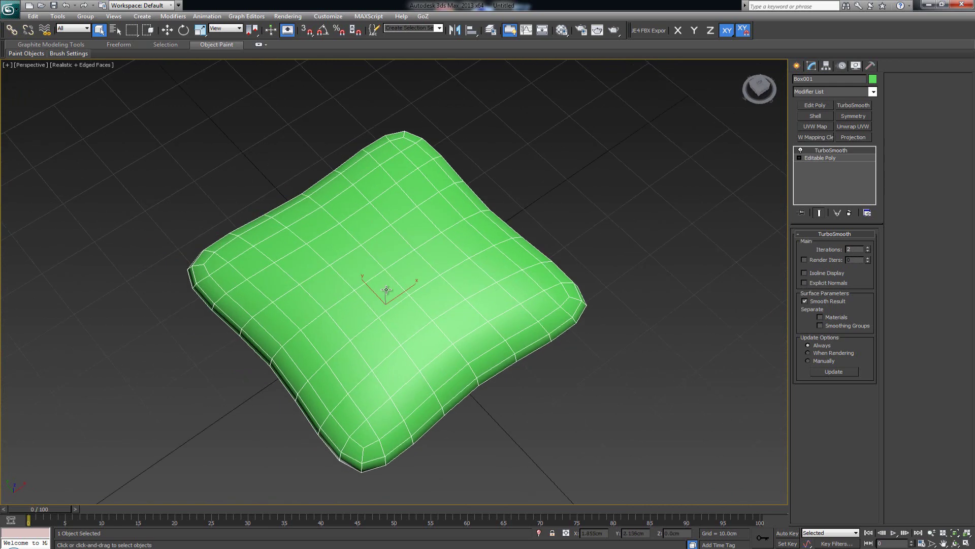
pyautogui.scroll(-5, 384, 287)
pyautogui.scroll(5, 384, 286)
pyautogui.keyDown('alt'); pyautogui.moveTo(382, 283); pyautogui.dragTo(383, 253, button='middle'); pyautogui.keyUp('alt')
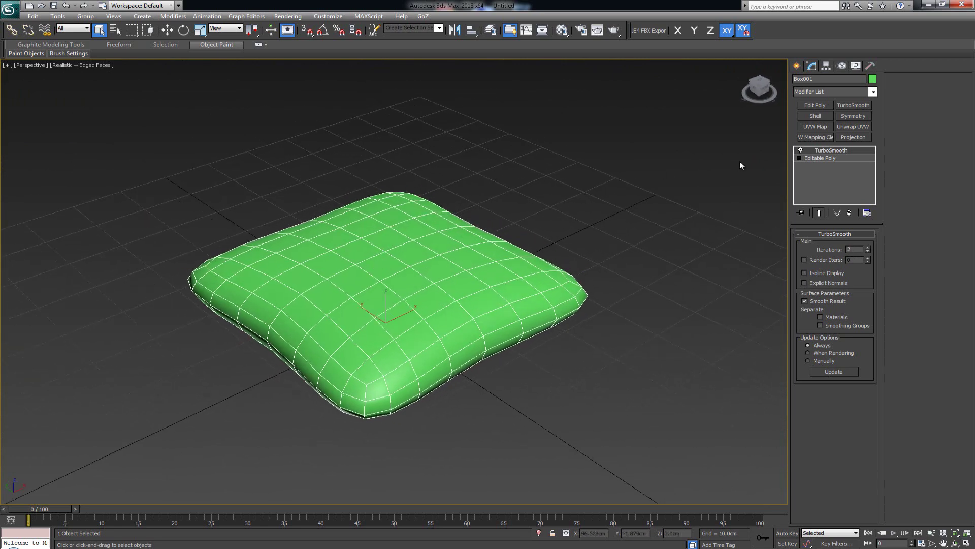
# - Try deforming the cushion with an FFD 3x3x3 modifier by moving its upper centre control point along Z, and remove the modifier
pyautogui.click(842, 93)
pyautogui.press('f')
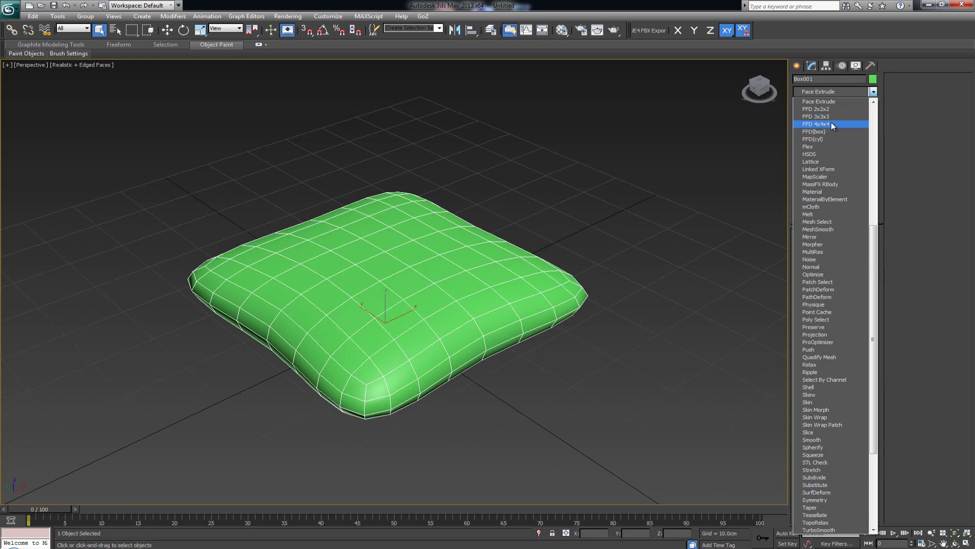
pyautogui.click(831, 117)
pyautogui.keyDown('alt'); pyautogui.moveTo(482, 285); pyautogui.dragTo(481, 233, button='middle'); pyautogui.keyUp('alt')
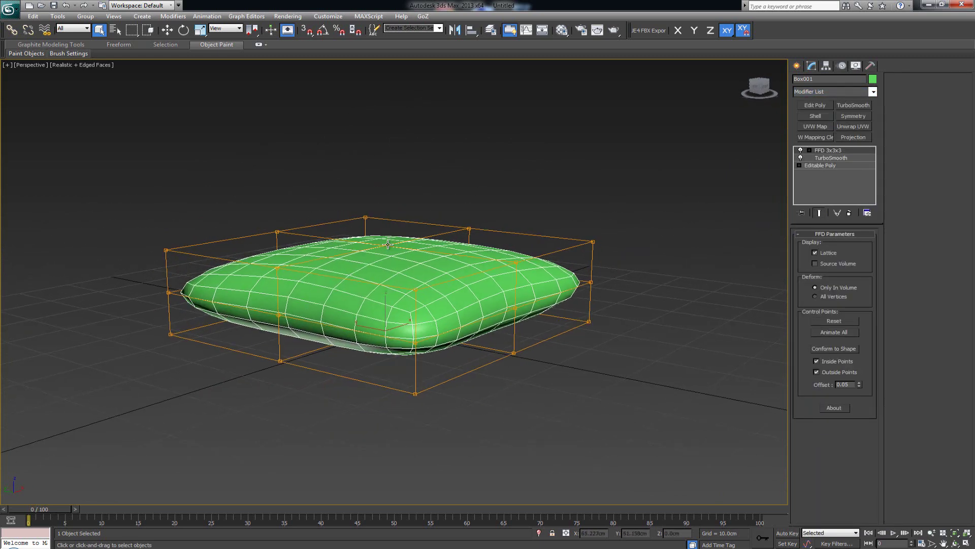
pyautogui.press('1')
pyautogui.click(388, 245)
pyautogui.press('w')
pyautogui.moveTo(385, 220); pyautogui.dragTo(428, 219)
pyautogui.keyDown('alt'); pyautogui.moveTo(427, 214); pyautogui.dragTo(422, 267, button='middle'); pyautogui.keyUp('alt')
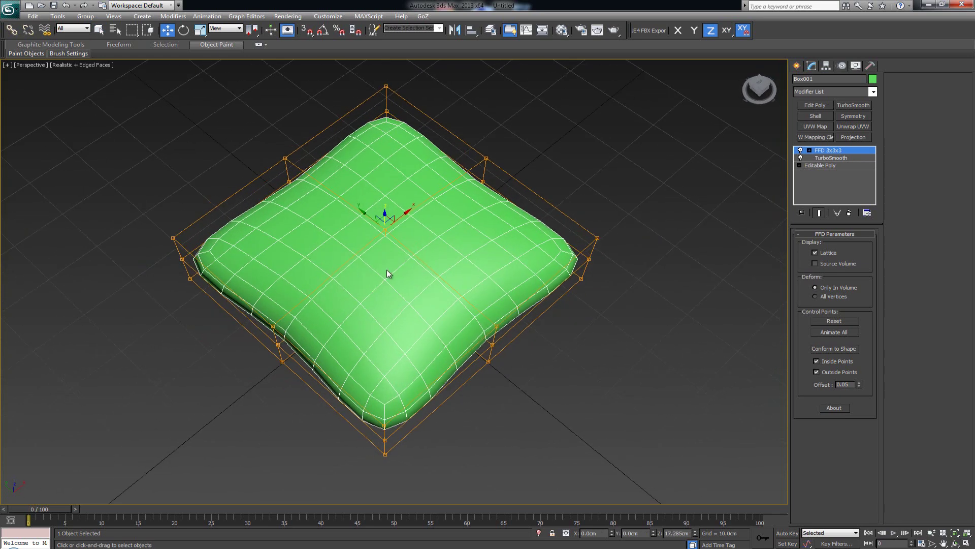
pyautogui.click(849, 213)
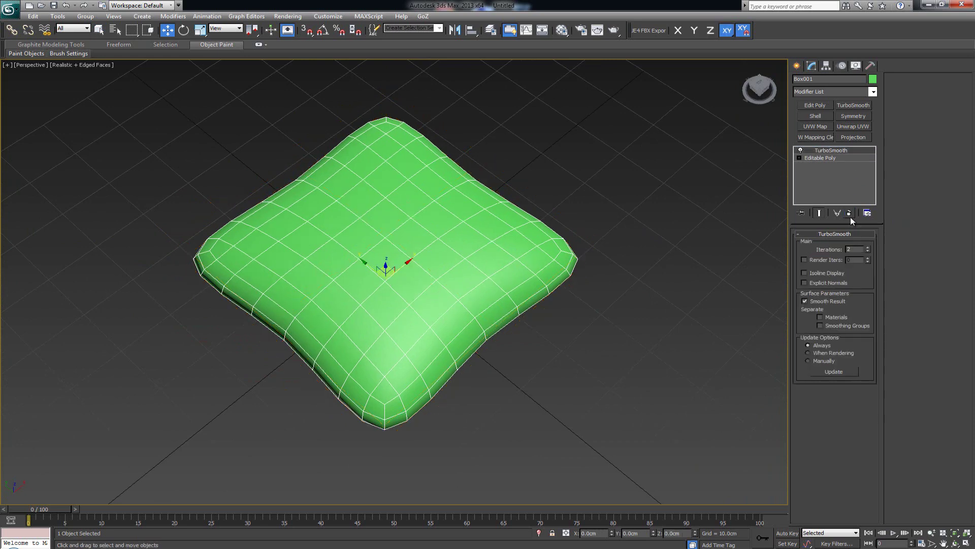
# - Add an Edit Poly modifier above TurboSmooth and select the horizontal edge loop running around the cushion's side seam
pyautogui.keyDown('alt'); pyautogui.moveTo(511, 242); pyautogui.dragTo(516, 217, button='middle'); pyautogui.keyUp('alt')
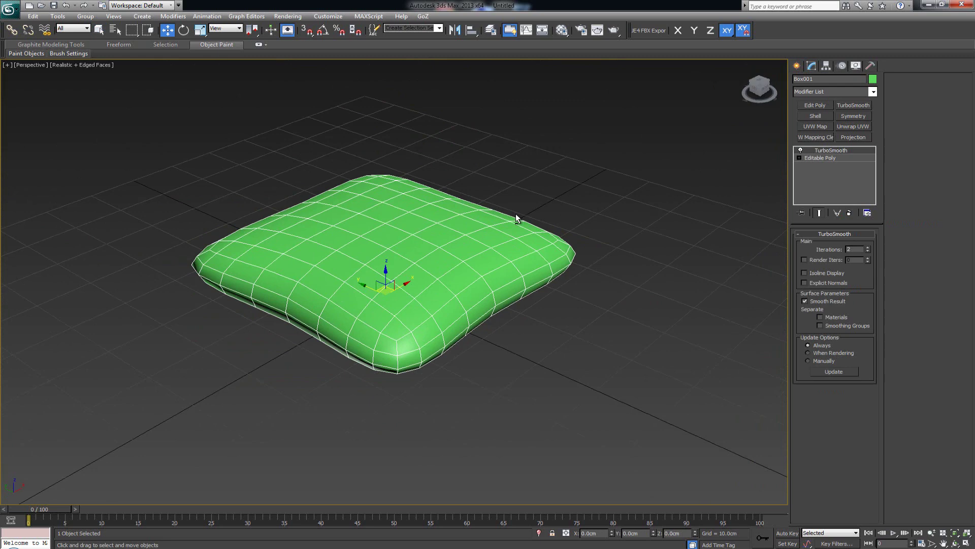
pyautogui.moveTo(510, 215)
pyautogui.keyDown('alt'); pyautogui.mouseDown(button='middle')
pyautogui.moveTo(495, 232)
pyautogui.moveTo(516, 248)
pyautogui.moveTo(501, 243)
pyautogui.moveTo(507, 222)
pyautogui.mouseUp(button='middle'); pyautogui.keyUp('alt')
pyautogui.moveTo(480, 251)
pyautogui.mouseDown(button='middle')
pyautogui.moveTo(489, 222)
pyautogui.moveTo(481, 244)
pyautogui.mouseUp(button='middle')
pyautogui.scroll(2, 488, 222)
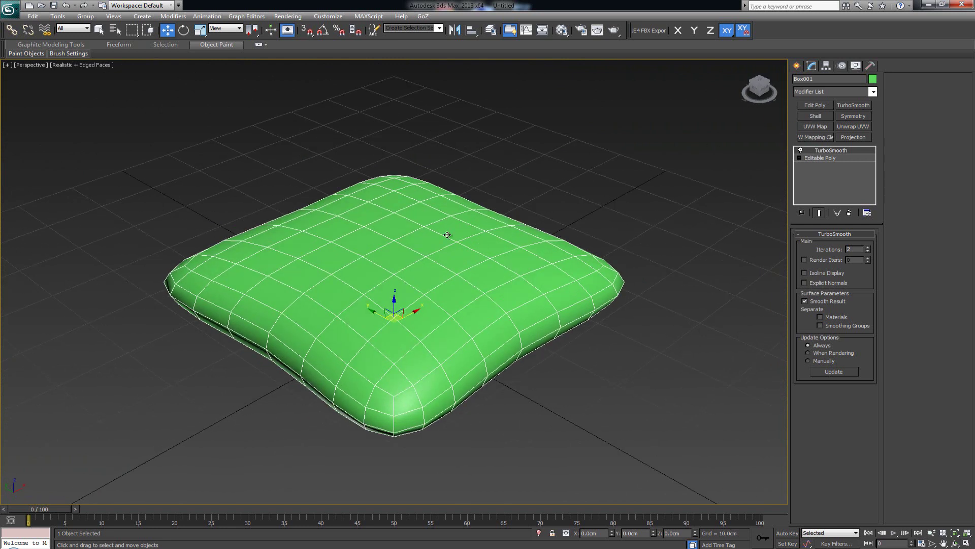
pyautogui.click(817, 105)
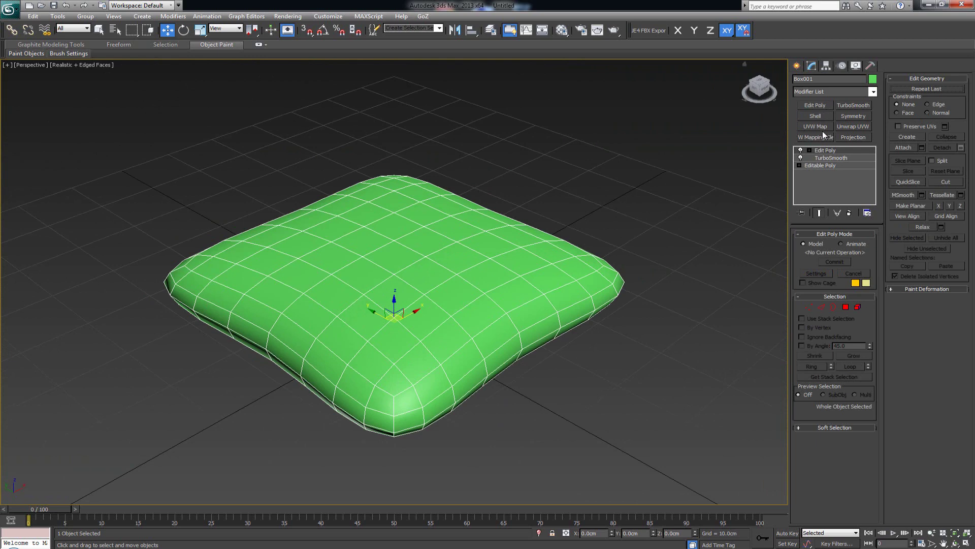
pyautogui.press('2')
pyautogui.click(438, 416)
pyautogui.moveTo(438, 416)
pyautogui.keyDown('alt'); pyautogui.mouseDown(button='middle')
pyautogui.moveTo(399, 396)
pyautogui.moveTo(436, 414)
pyautogui.mouseUp(button='middle'); pyautogui.keyUp('alt')
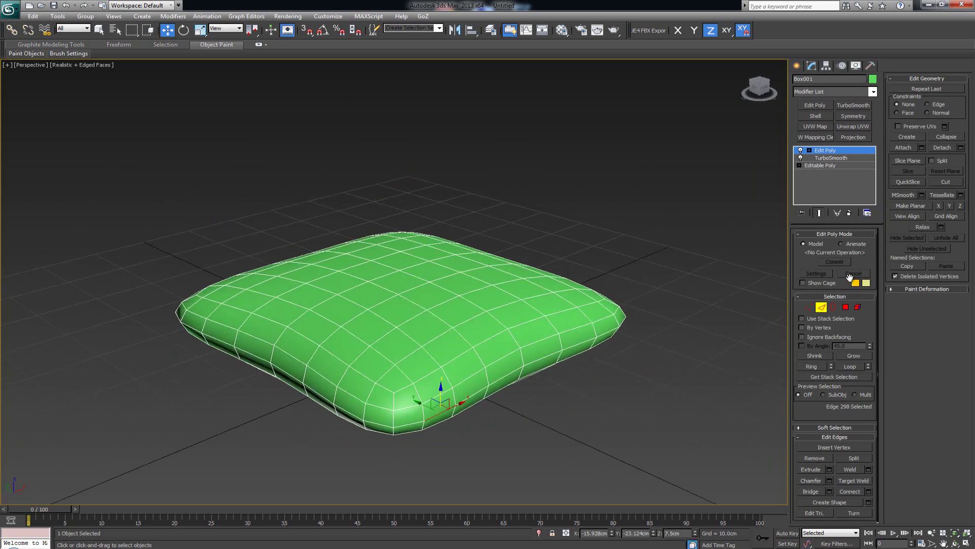
pyautogui.click(849, 365)
pyautogui.keyDown('alt'); pyautogui.moveTo(430, 287); pyautogui.dragTo(283, 288, button='middle'); pyautogui.keyUp('alt')
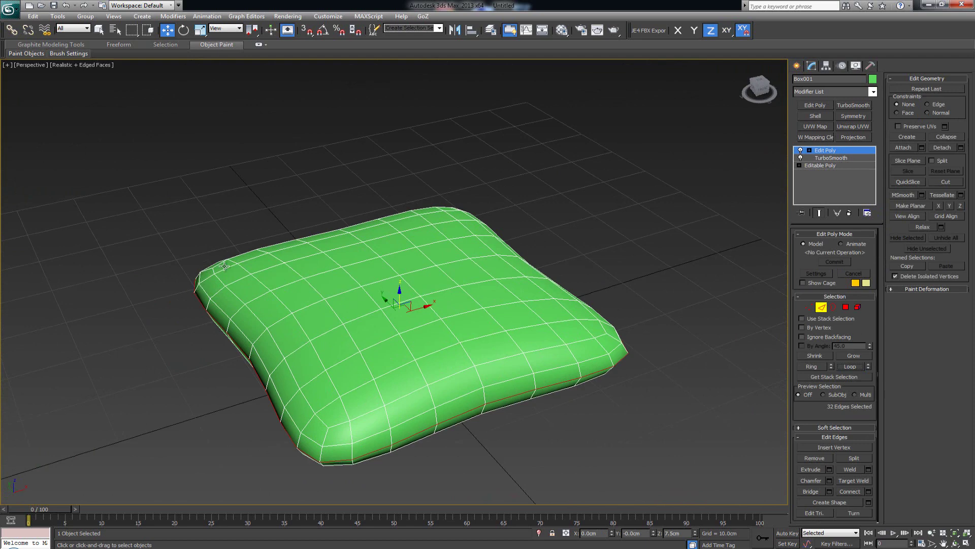
# - Create a linear shape named Piping from the selected seam edge loop
pyautogui.moveTo(503, 319); pyautogui.dragTo(487, 261, button='middle')
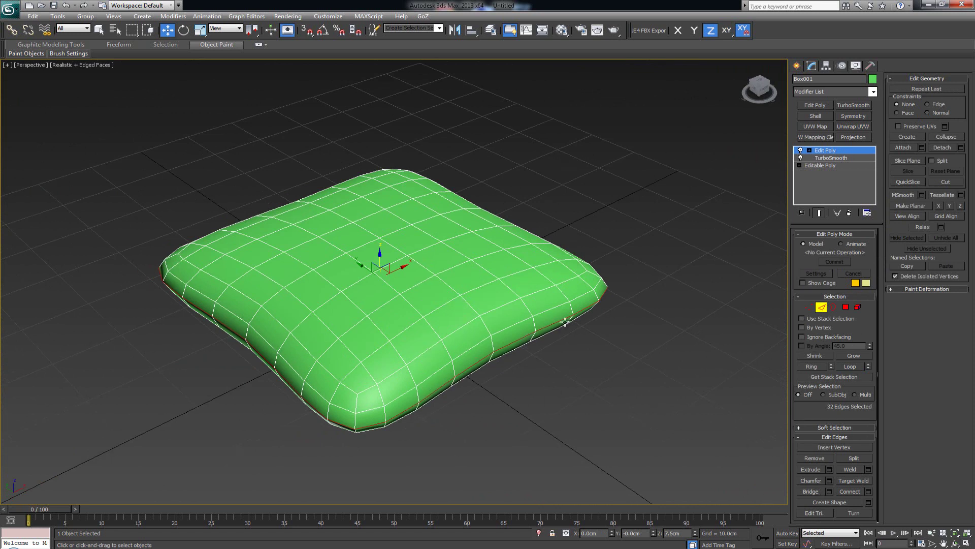
pyautogui.click(869, 502)
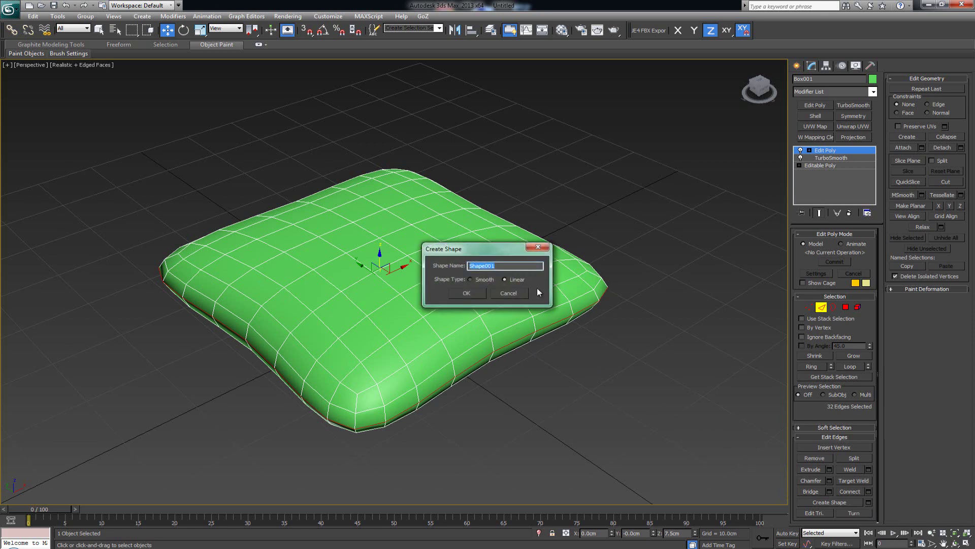
pyautogui.write('Piping')
pyautogui.click(465, 294)
# - Leave edge editing on the cushion and select the Piping spline along its seam
pyautogui.scroll(4, 496, 333)
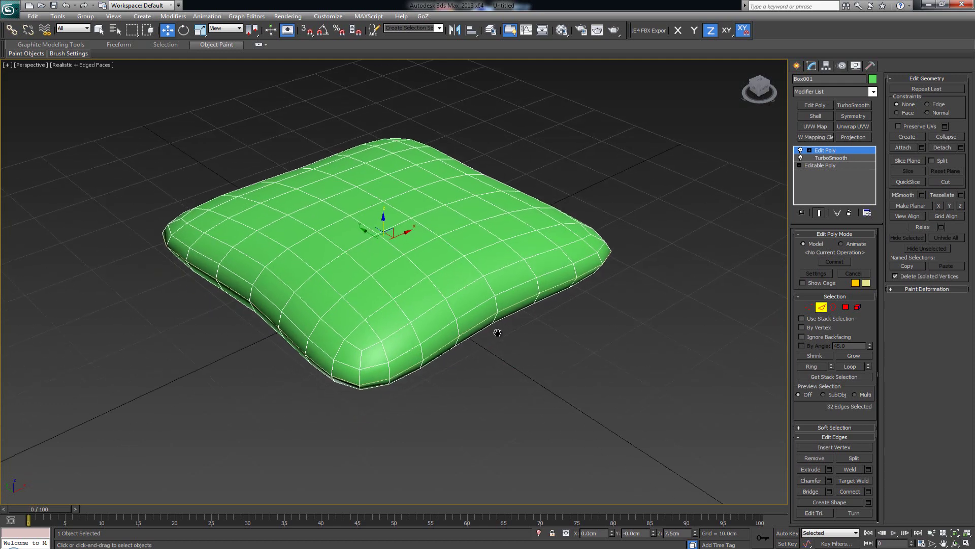
pyautogui.click(430, 410)
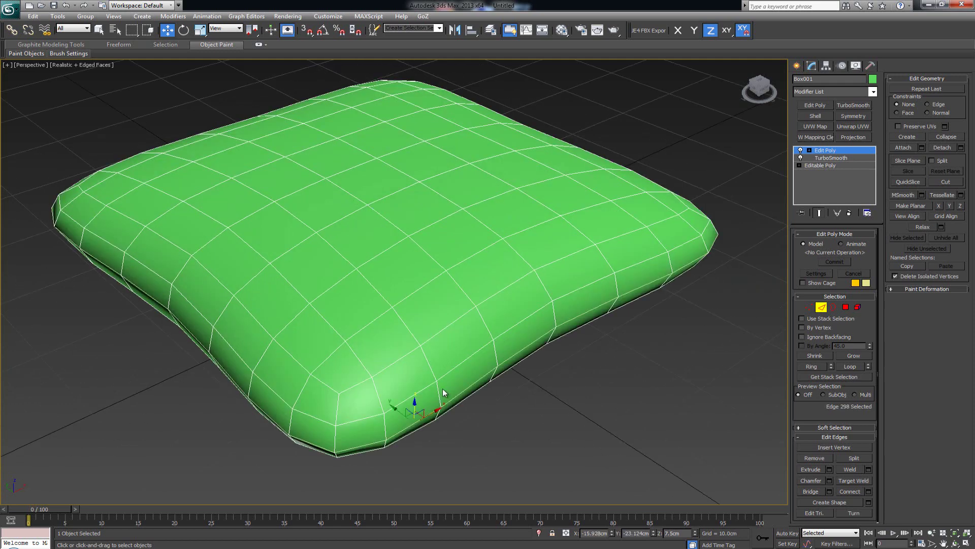
pyautogui.moveTo(449, 364); pyautogui.dragTo(439, 410, button='middle')
pyautogui.scroll(-3, 391, 274)
pyautogui.click(821, 307)
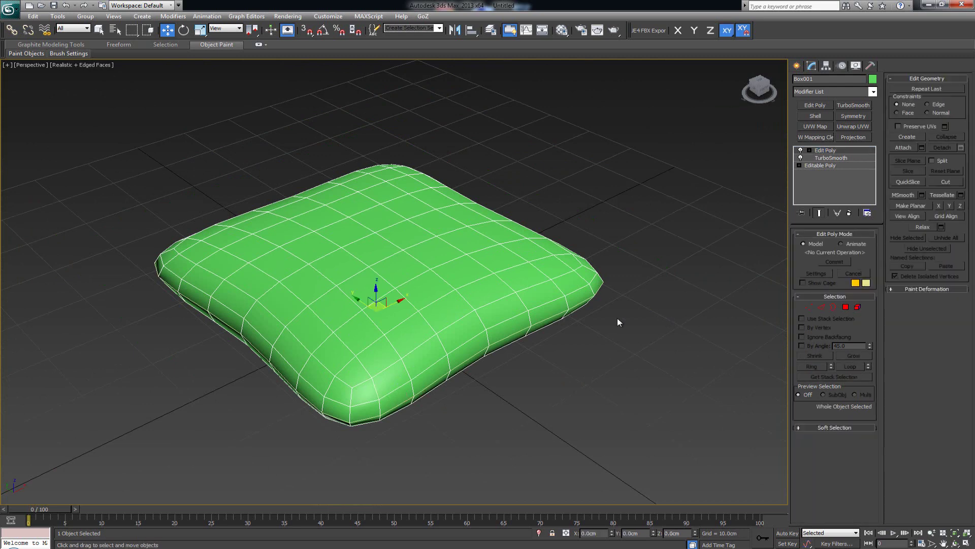
pyautogui.click(550, 319)
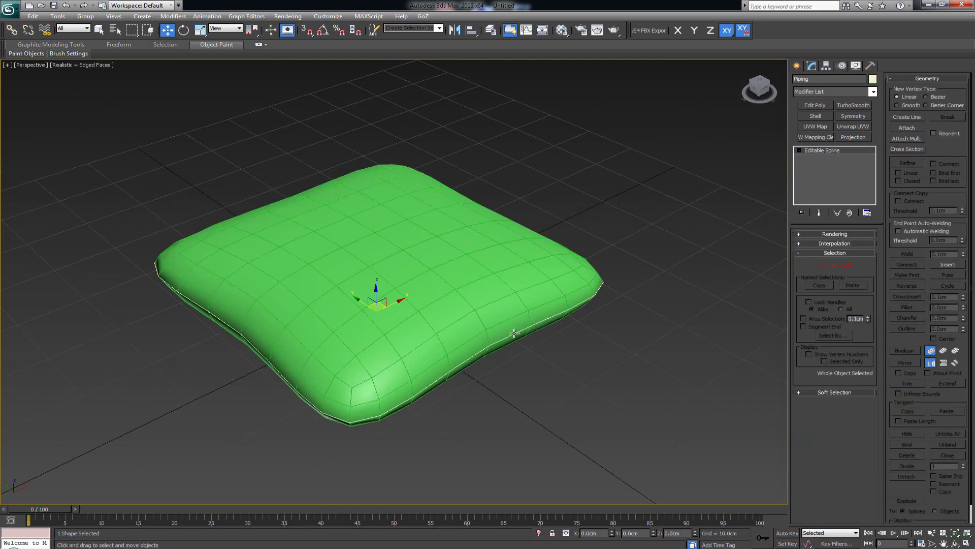
# - Enable the Piping spline in the viewport and in the renderer with its radial thickness of 1.0 cm
pyautogui.moveTo(492, 285)
pyautogui.keyDown('alt'); pyautogui.mouseDown(button='middle')
pyautogui.moveTo(490, 306)
pyautogui.moveTo(492, 288)
pyautogui.mouseUp(button='middle'); pyautogui.keyUp('alt')
pyautogui.moveTo(446, 333); pyautogui.dragTo(460, 261, button='middle')
pyautogui.scroll(2, 459, 261)
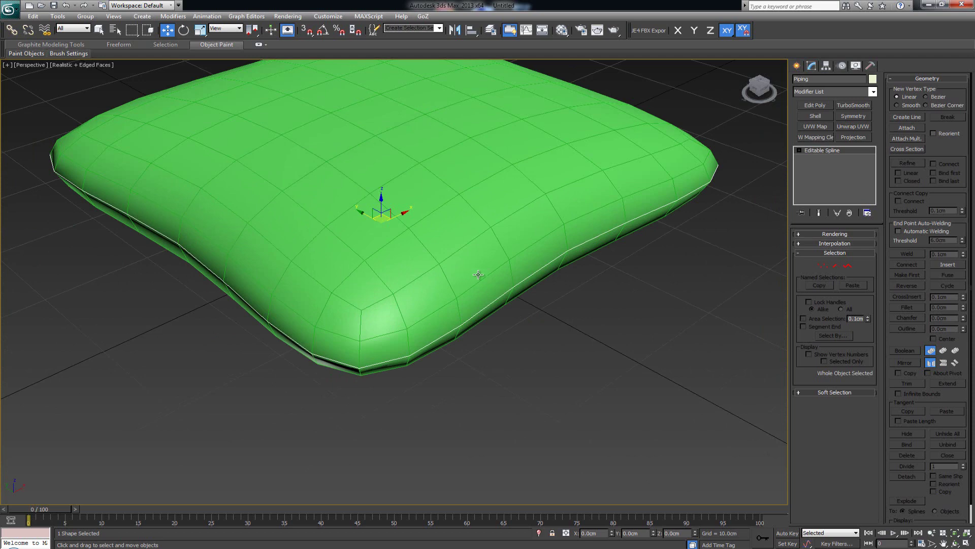
pyautogui.click(822, 233)
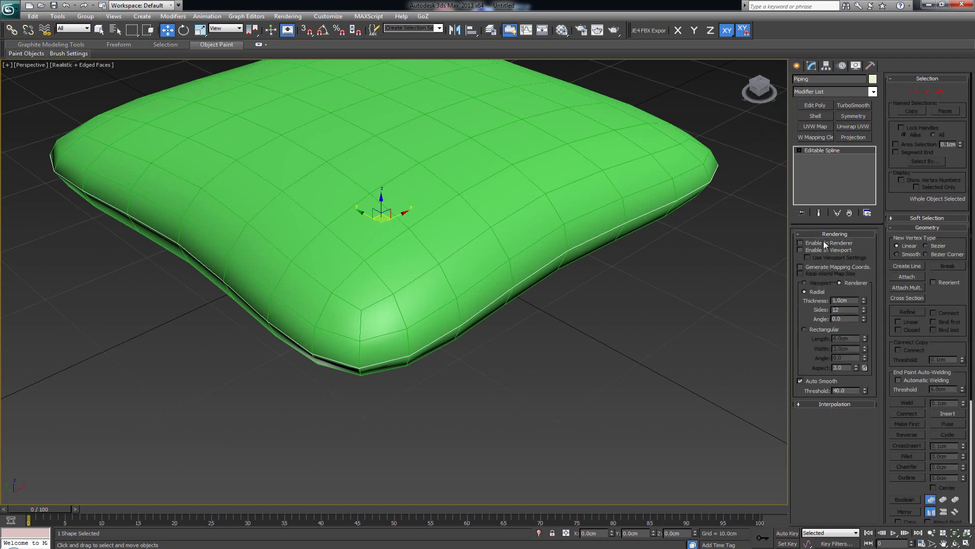
pyautogui.click(824, 250)
pyautogui.click(825, 242)
pyautogui.keyDown('alt'); pyautogui.moveTo(605, 221); pyautogui.dragTo(582, 212, button='middle'); pyautogui.keyUp('alt')
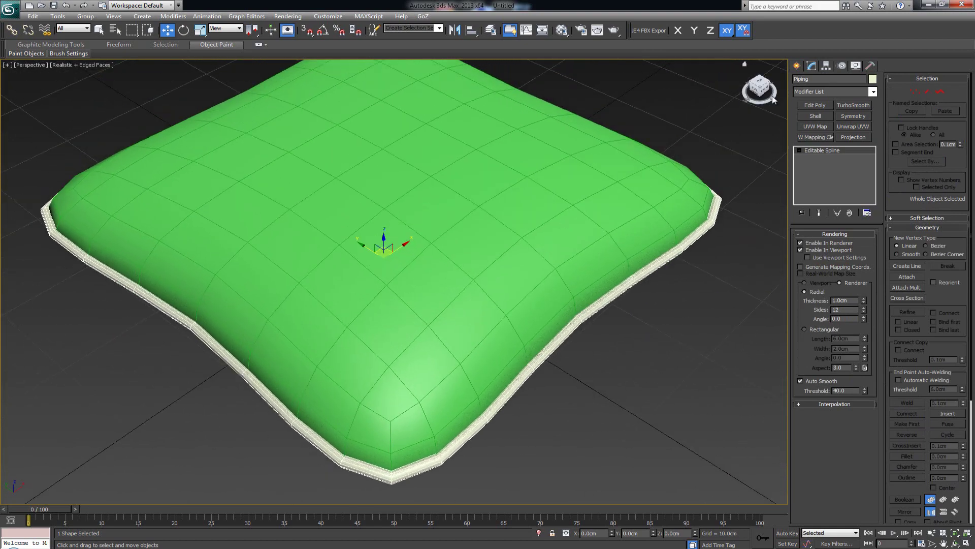
# - Try smoothing the piping with a TurboSmooth modifier, inspect it without edged faces, and remove the modifier
pyautogui.click(858, 102)
pyautogui.click(667, 376)
pyautogui.press('F4')
pyautogui.scroll(-5, 553, 287)
pyautogui.moveTo(405, 246)
pyautogui.keyDown('alt'); pyautogui.mouseDown(button='middle')
pyautogui.moveTo(427, 248)
pyautogui.moveTo(542, 202)
pyautogui.moveTo(403, 211)
pyautogui.moveTo(414, 183)
pyautogui.moveTo(419, 246)
pyautogui.mouseUp(button='middle'); pyautogui.keyUp('alt')
pyautogui.scroll(5, 411, 238)
pyautogui.click(484, 380)
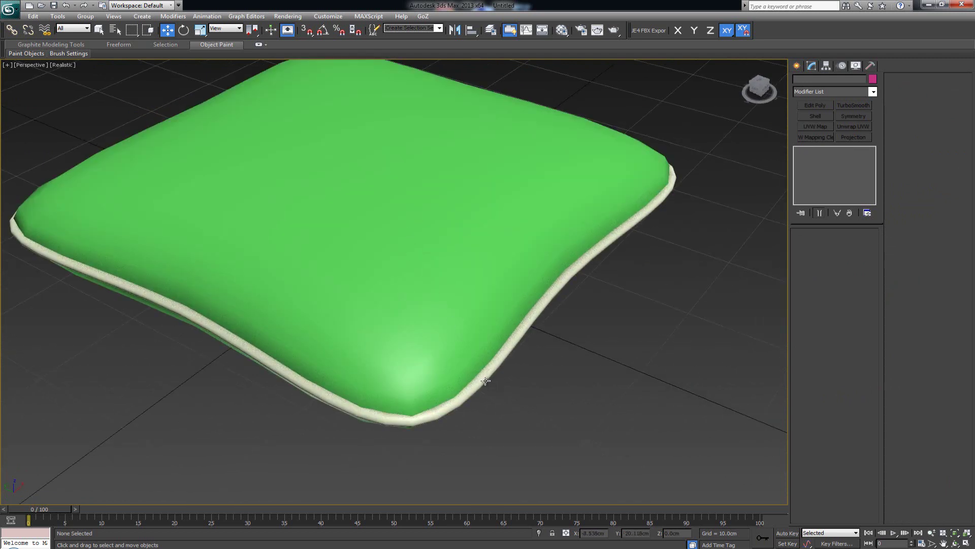
pyautogui.press('F4')
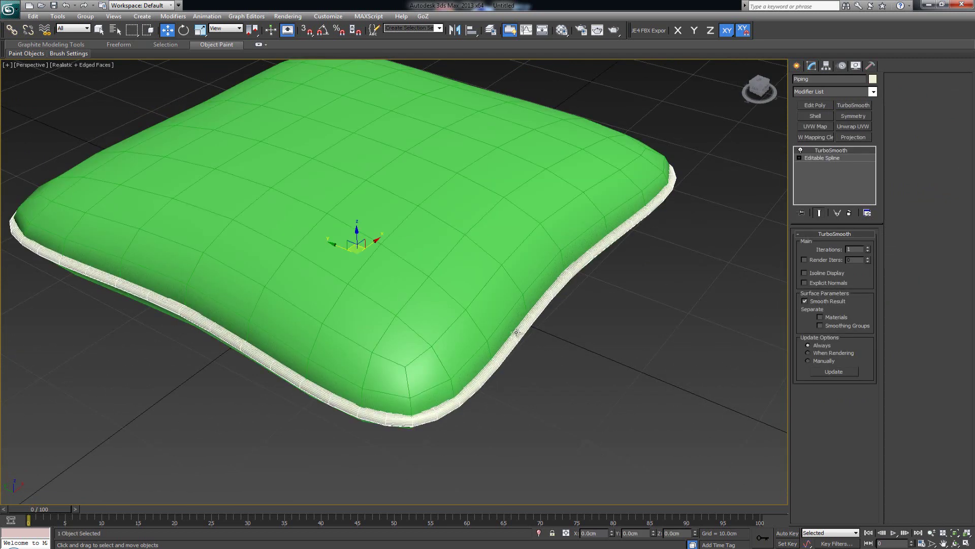
pyautogui.click(849, 213)
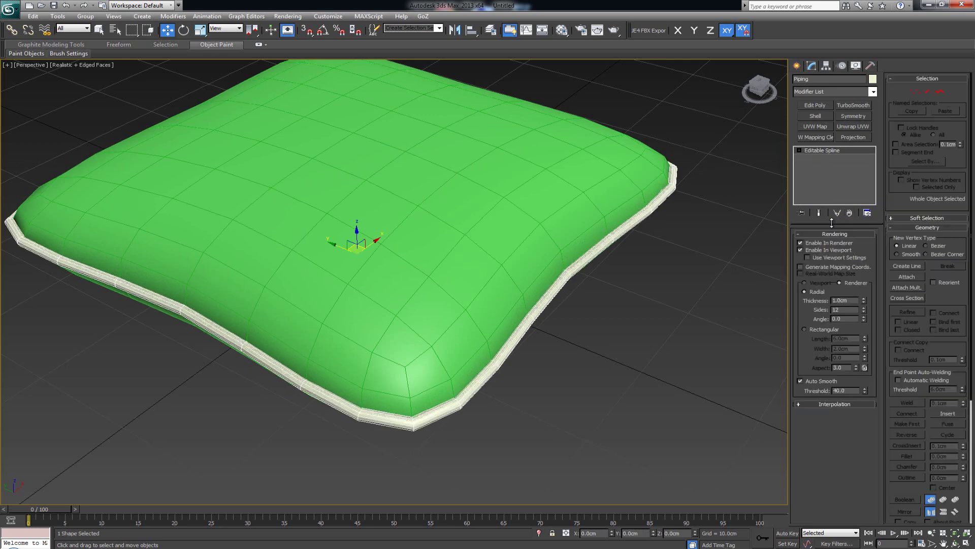
# - Turn off the Piping spline's visible thickness in both the renderer and the viewport
pyautogui.click(821, 247)
pyautogui.keyDown('alt'); pyautogui.moveTo(534, 191); pyautogui.dragTo(475, 183, button='middle'); pyautogui.keyUp('alt')
pyautogui.scroll(-5, 477, 181)
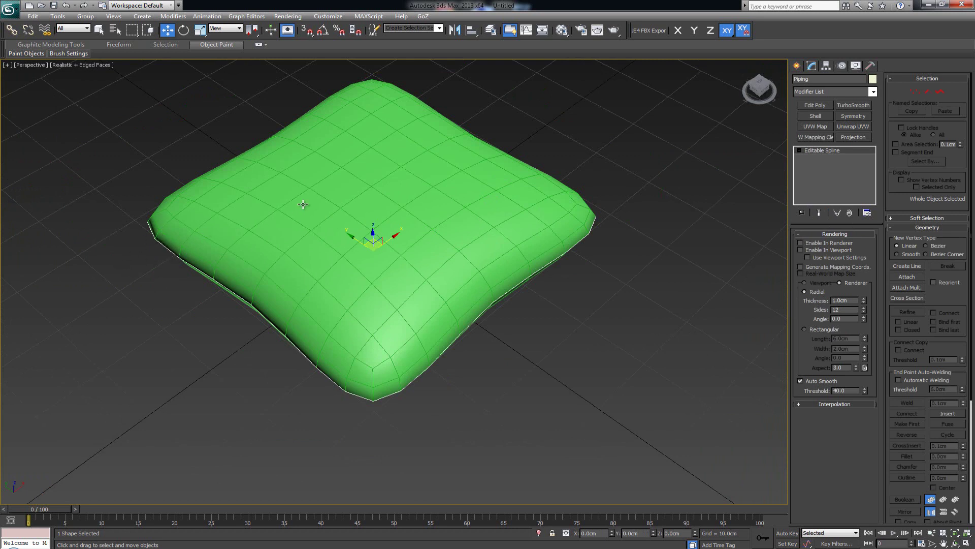
pyautogui.keyDown('alt'); pyautogui.moveTo(398, 248); pyautogui.dragTo(447, 306, button='middle'); pyautogui.keyUp('alt')
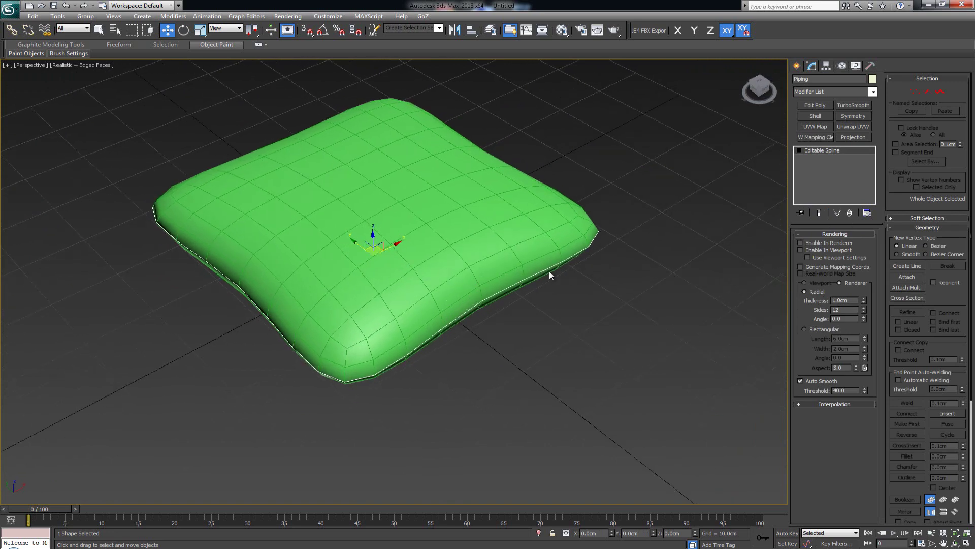
# - Make an independent copy of the Piping spline, scaled uniformly outward to about 116%
pyautogui.press('r')
pyautogui.keyDown('shift'); pyautogui.moveTo(377, 251); pyautogui.dragTo(377, 251); pyautogui.keyUp('shift')
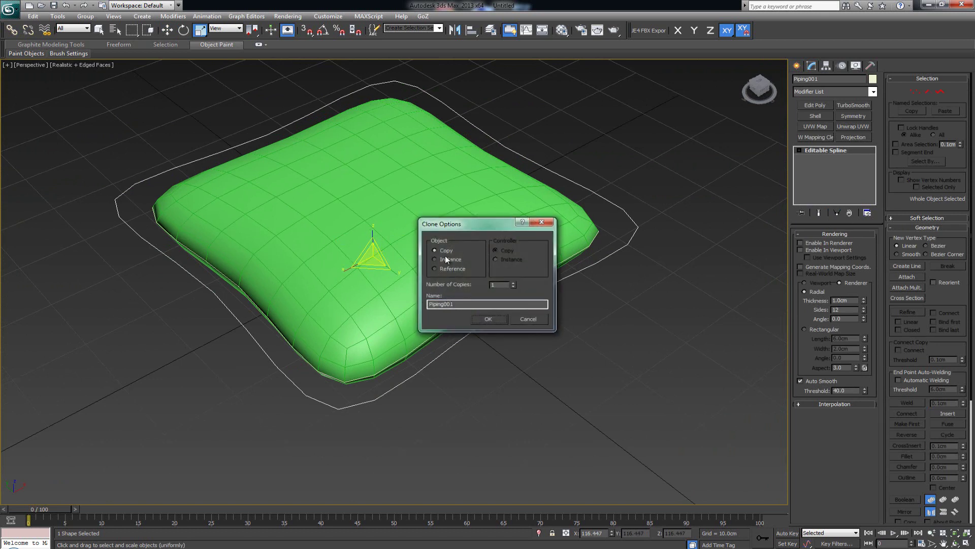
pyautogui.click(488, 319)
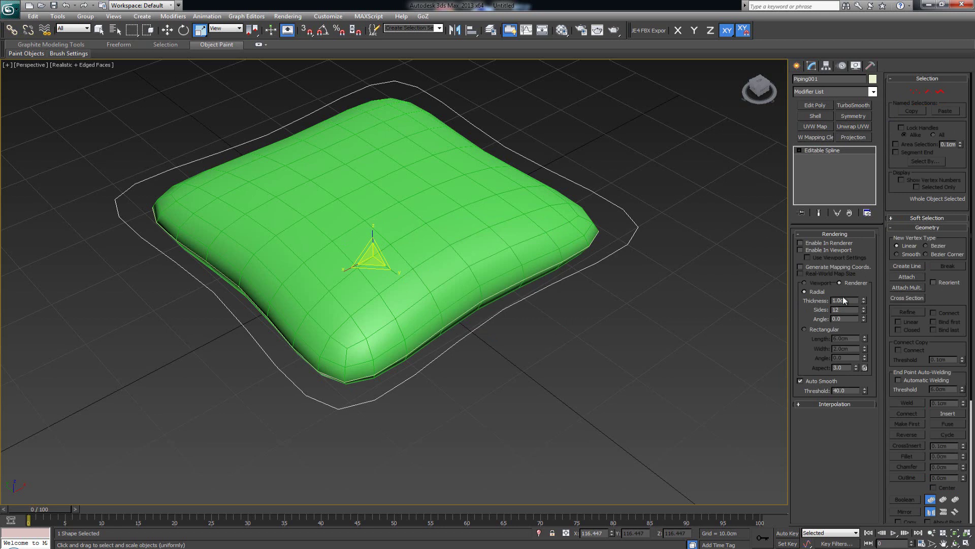
# - Attach the original Piping spline to the enlarged copy and isolate the combined shape
pyautogui.click(909, 278)
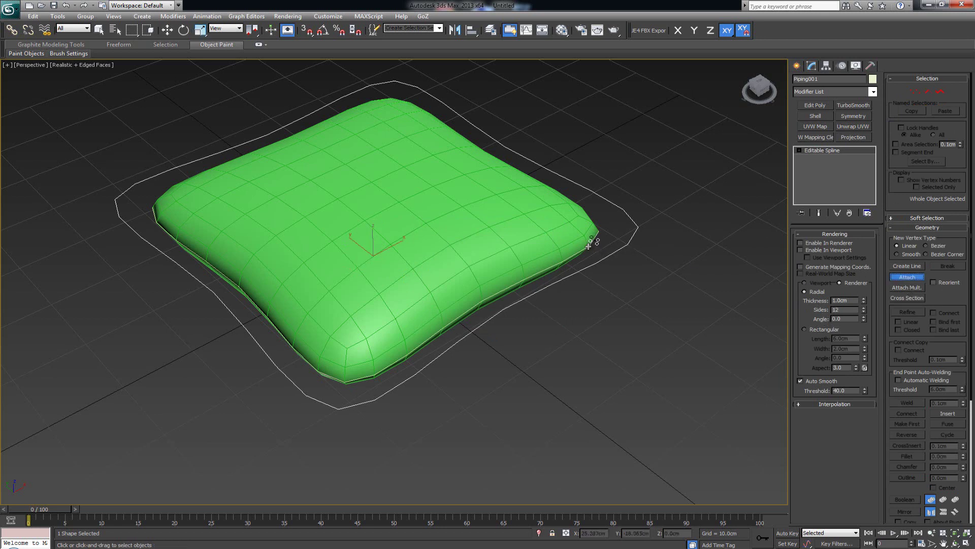
pyautogui.press('w')
pyautogui.hotkey('alt', 'q')
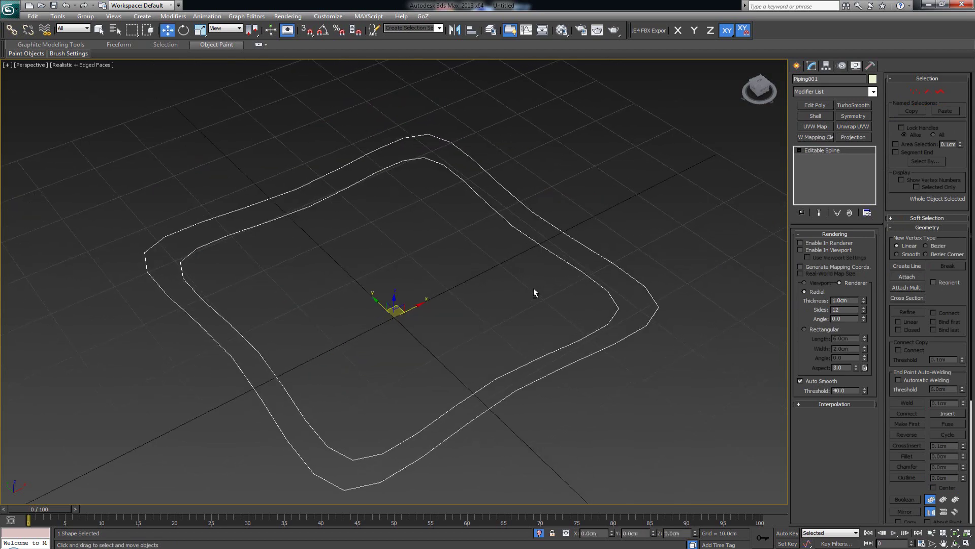
# - Review the combined splines' vertices and interpolation settings, and apply an Edit Poly modifier to turn them into a flat polygon band
pyautogui.press('1')
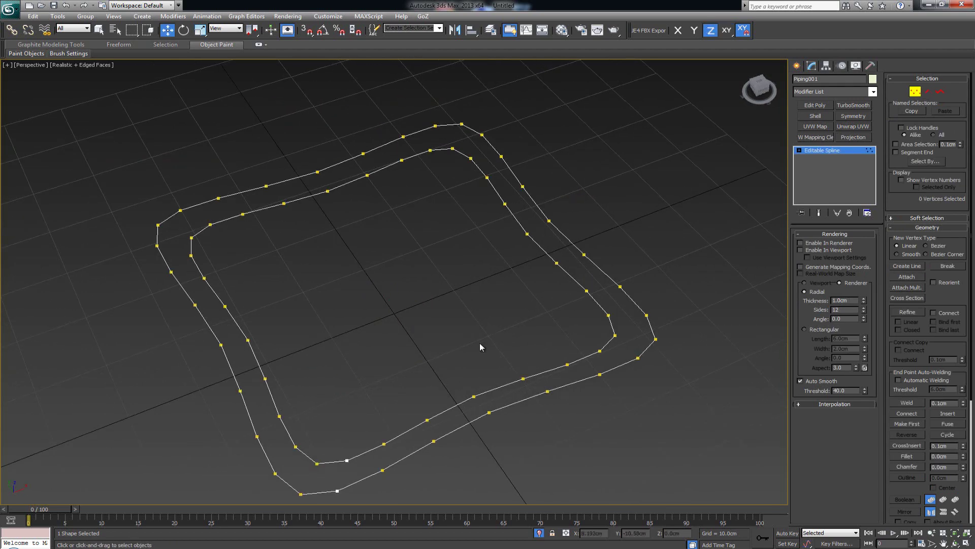
pyautogui.moveTo(479, 343); pyautogui.dragTo(520, 309, button='middle')
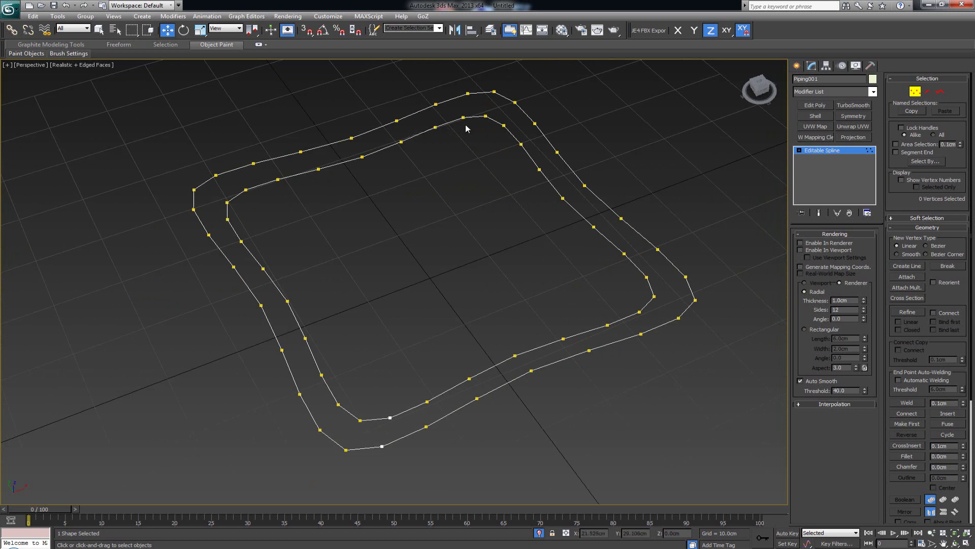
pyautogui.press('1')
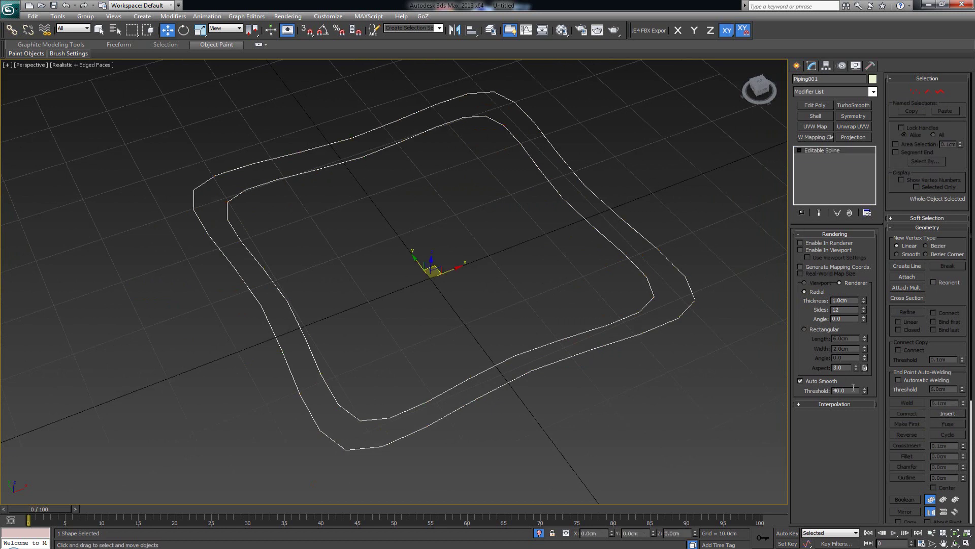
pyautogui.click(833, 405)
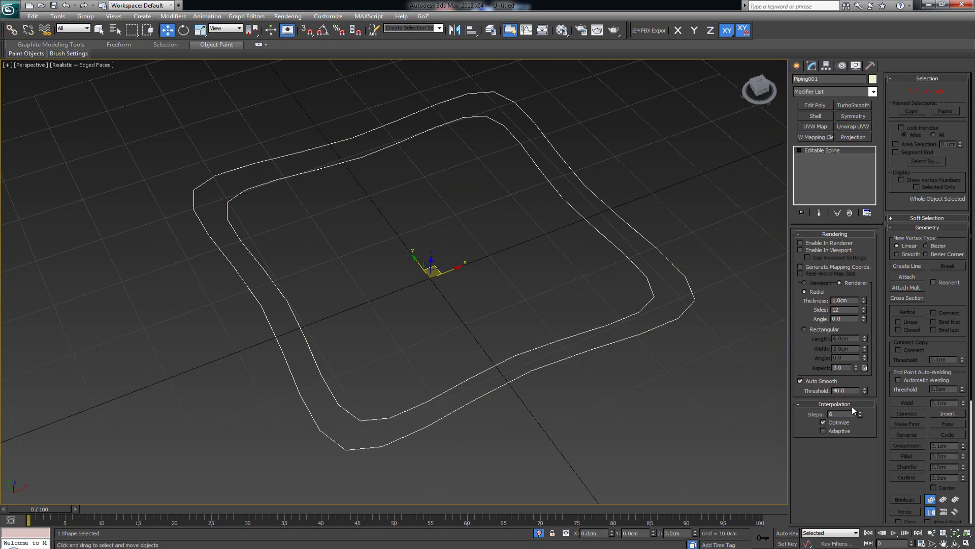
pyautogui.click(852, 406)
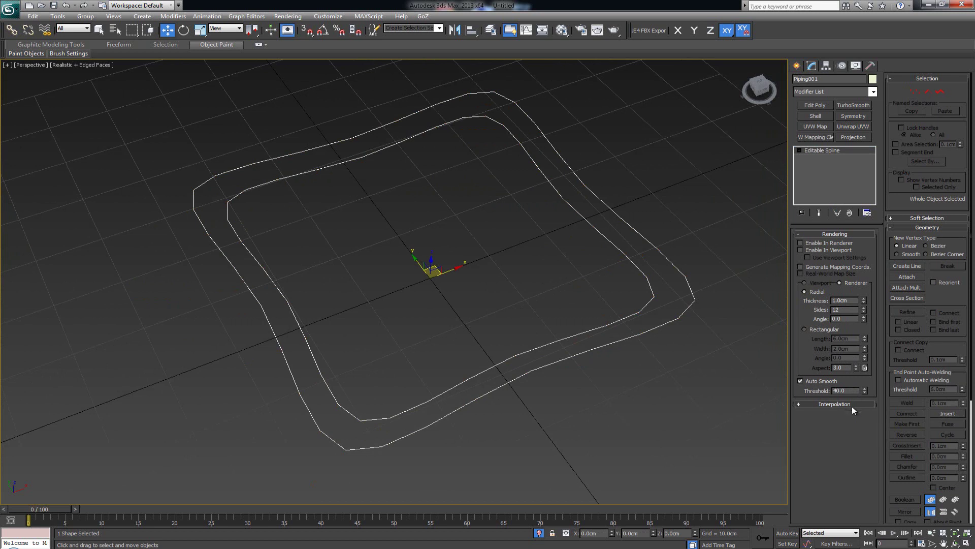
pyautogui.click(815, 105)
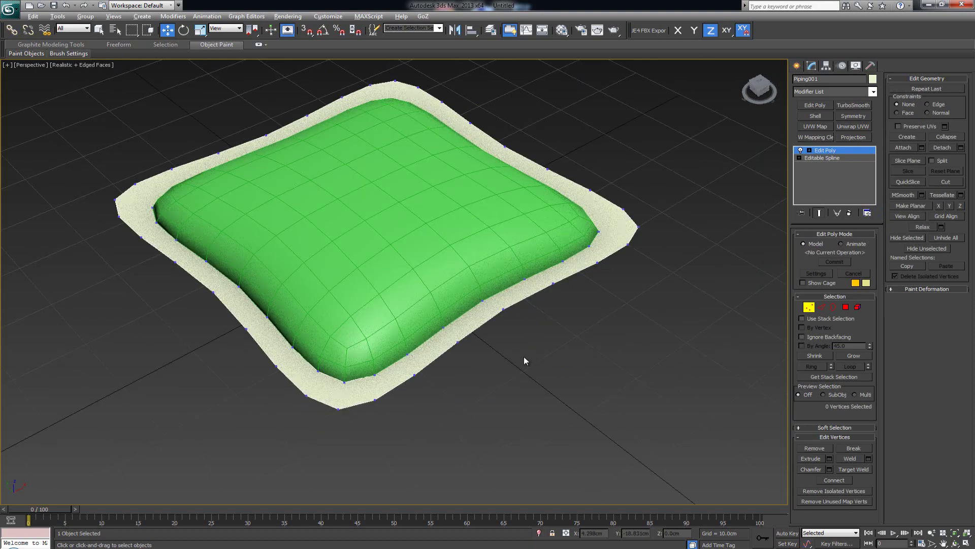
# - Try a Shell modifier with an outer amount of 0.1 cm on the flat piping band
pyautogui.keyDown('alt'); pyautogui.moveTo(526, 360); pyautogui.dragTo(468, 350, button='middle'); pyautogui.keyUp('alt')
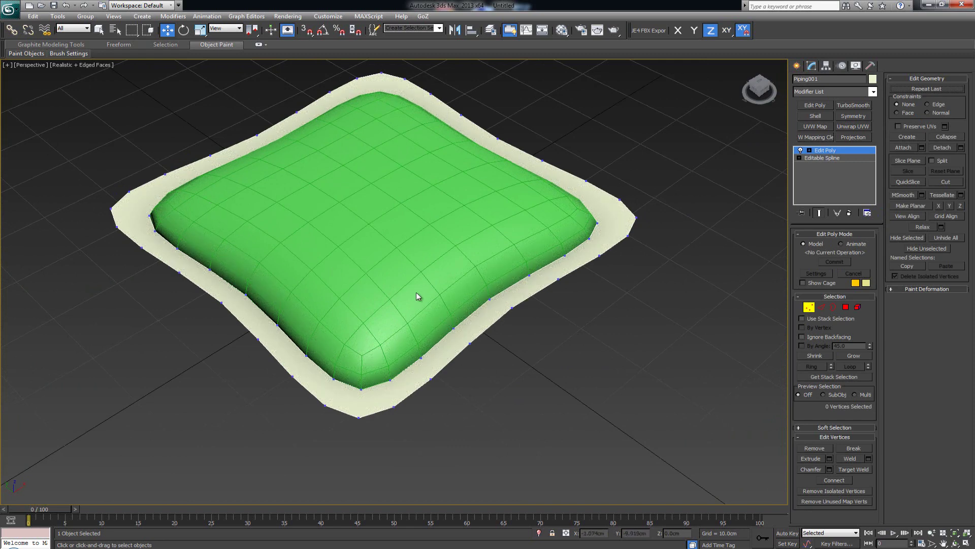
pyautogui.scroll(4, 416, 291)
pyautogui.click(824, 148)
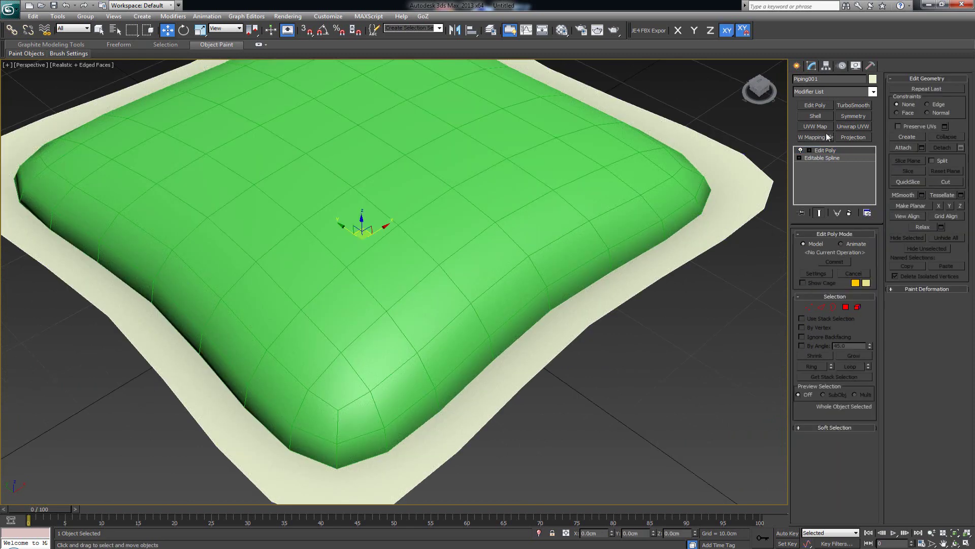
pyautogui.click(816, 116)
pyautogui.keyDown('alt'); pyautogui.moveTo(551, 268); pyautogui.dragTo(556, 246, button='middle'); pyautogui.keyUp('alt')
pyautogui.moveTo(858, 257); pyautogui.dragTo(818, 256)
pyautogui.write('0.1')
pyautogui.press('Return')
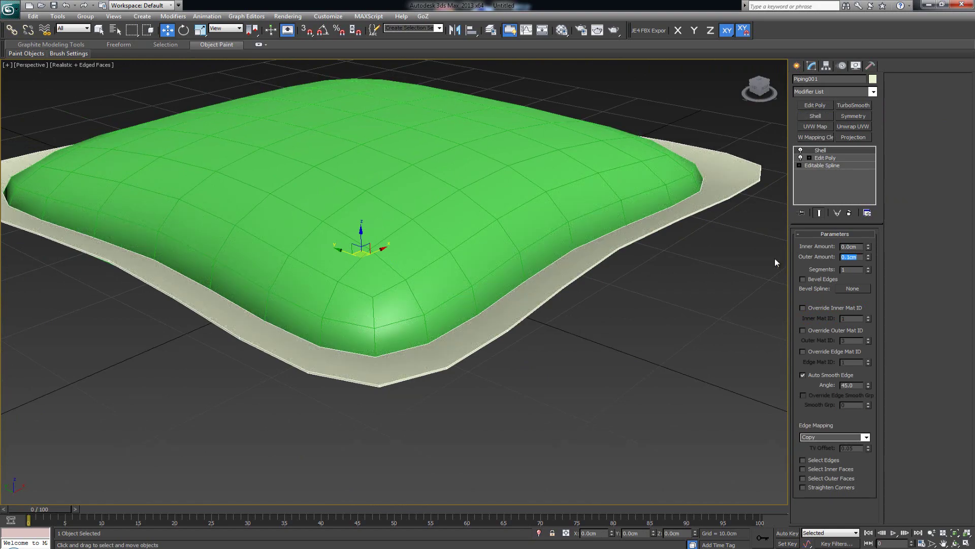
pyautogui.scroll(2, 639, 276)
pyautogui.keyDown('alt'); pyautogui.moveTo(639, 276); pyautogui.dragTo(479, 289, button='middle'); pyautogui.keyUp('alt')
pyautogui.scroll(-3, 547, 274)
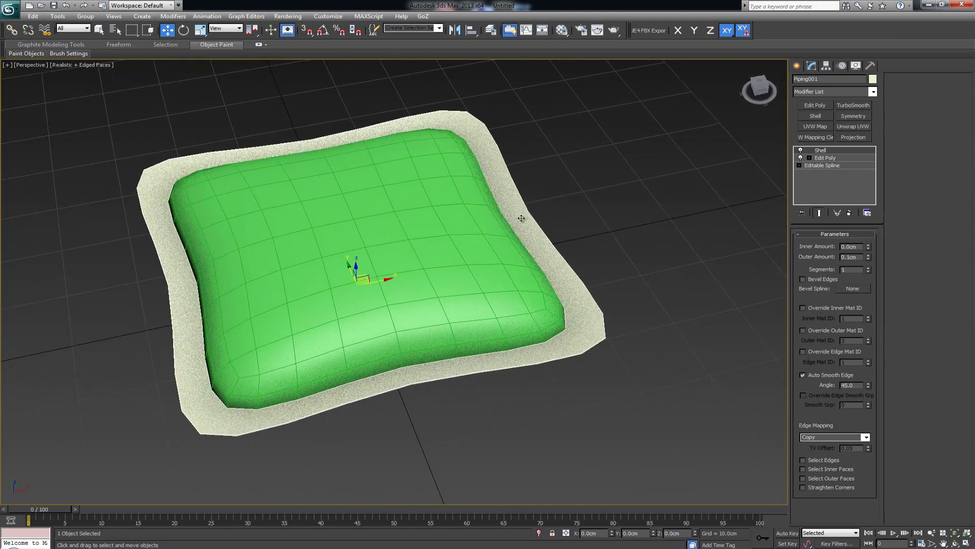
# - Try TurboSmooth on the thickened band, and remove both the TurboSmooth and Shell modifiers
pyautogui.click(847, 105)
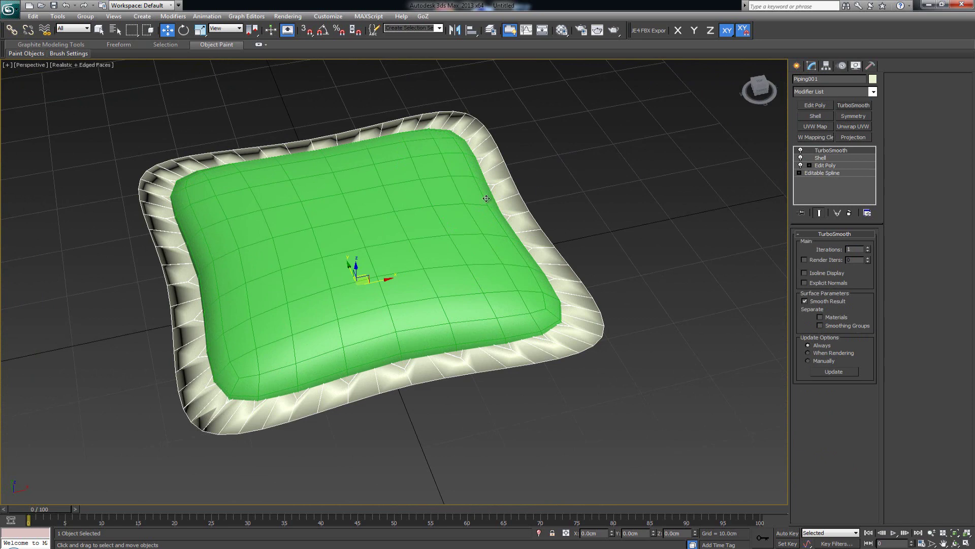
pyautogui.keyDown('alt'); pyautogui.moveTo(242, 274); pyautogui.dragTo(269, 276, button='middle'); pyautogui.keyUp('alt')
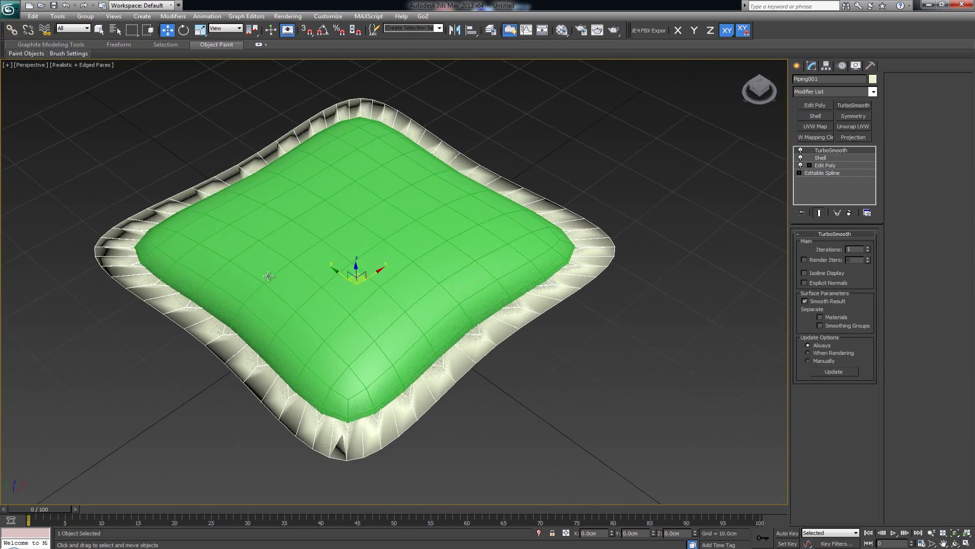
pyautogui.click(850, 213)
pyautogui.click(850, 213)
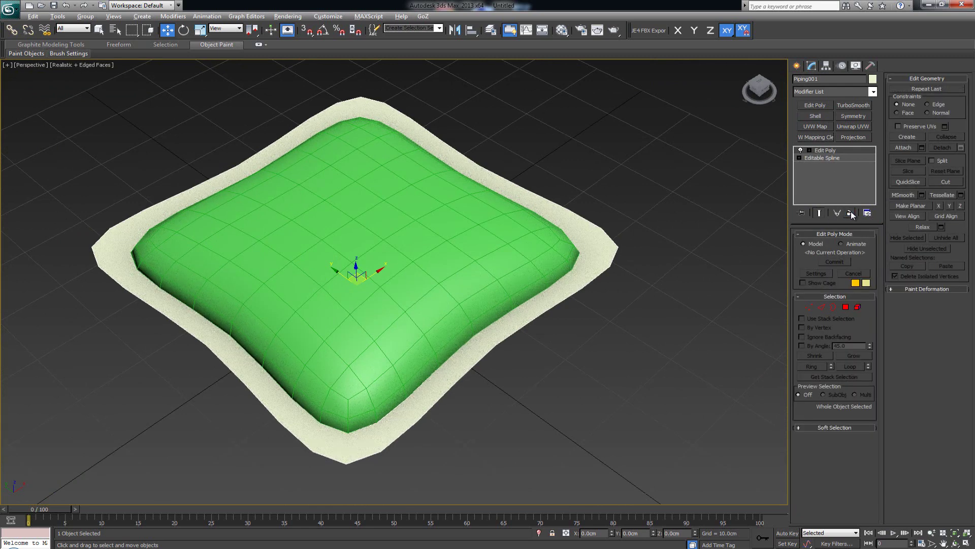
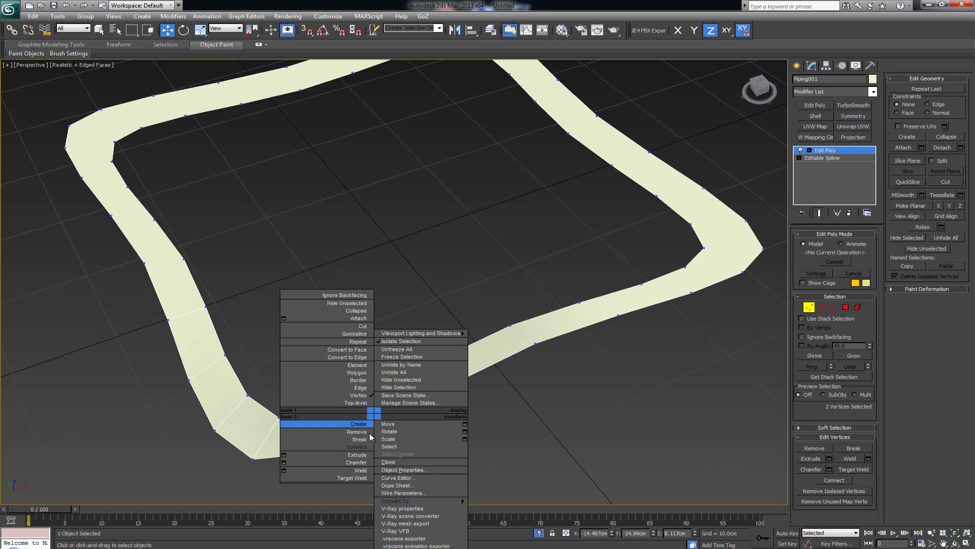
# - Connect each inner vertex of the band to its facing outer vertex with cross edges along the near side
pyautogui.click(367, 446)
pyautogui.moveTo(386, 393); pyautogui.dragTo(537, 358)
pyautogui.moveTo(639, 339); pyautogui.dragTo(639, 339)
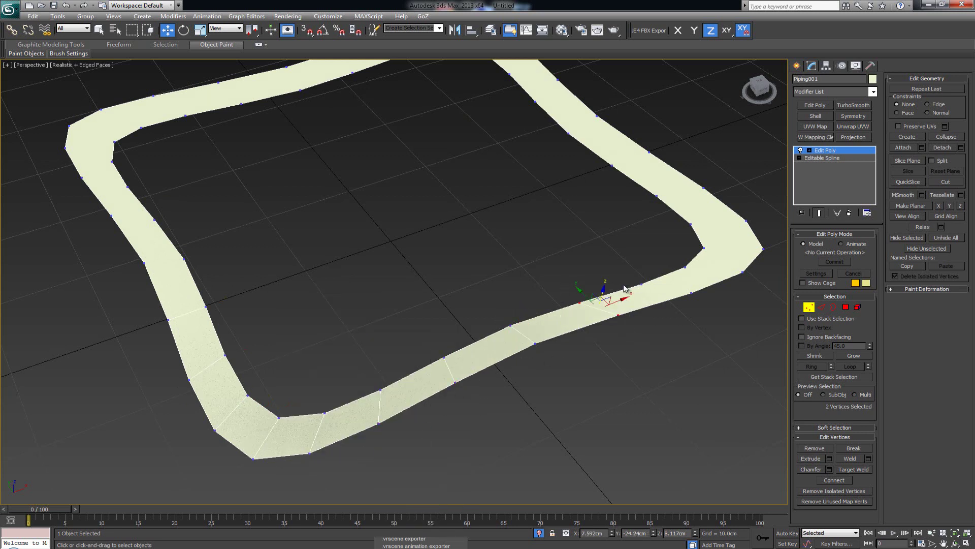
pyautogui.moveTo(633, 279); pyautogui.dragTo(698, 304)
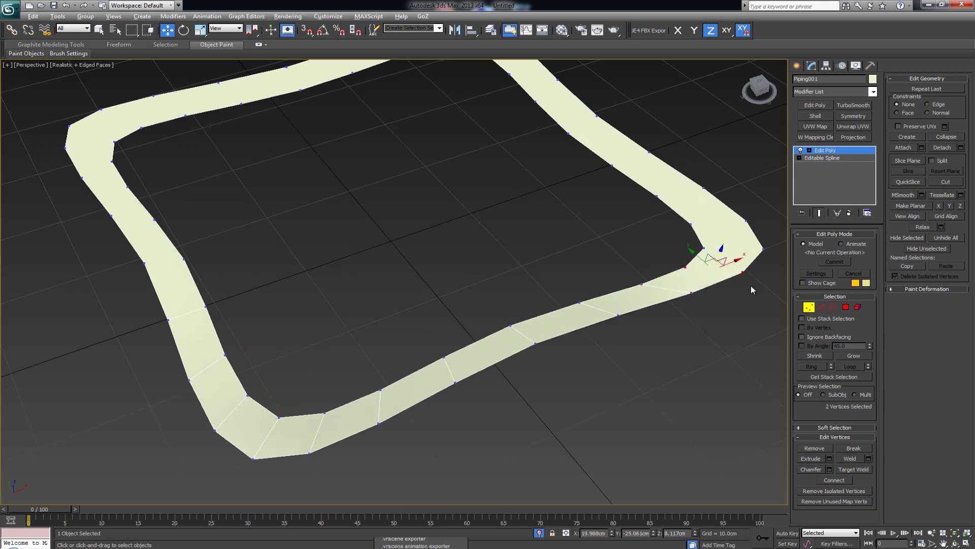
# - Connect the facing inner and outer vertices with cross edges around the band's right corner and along its right side
pyautogui.moveTo(697, 239); pyautogui.dragTo(772, 254)
pyautogui.hotkey('ctrl', 'shift', 'e')
pyautogui.moveTo(754, 216); pyautogui.dragTo(682, 229)
pyautogui.moveTo(645, 202); pyautogui.dragTo(646, 201)
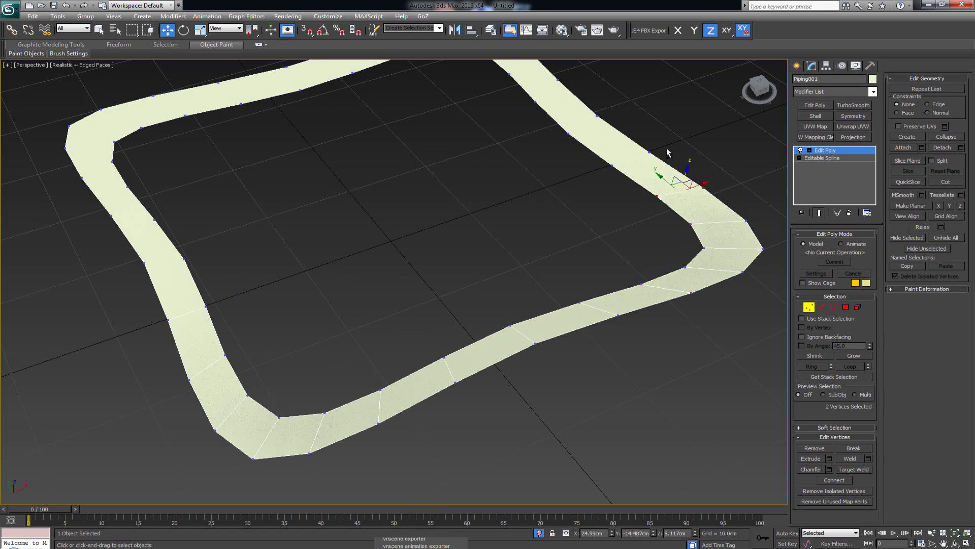
pyautogui.moveTo(605, 172); pyautogui.dragTo(606, 173)
pyautogui.keyDown('alt'); pyautogui.moveTo(606, 173); pyautogui.dragTo(614, 217, button='middle'); pyautogui.keyUp('alt')
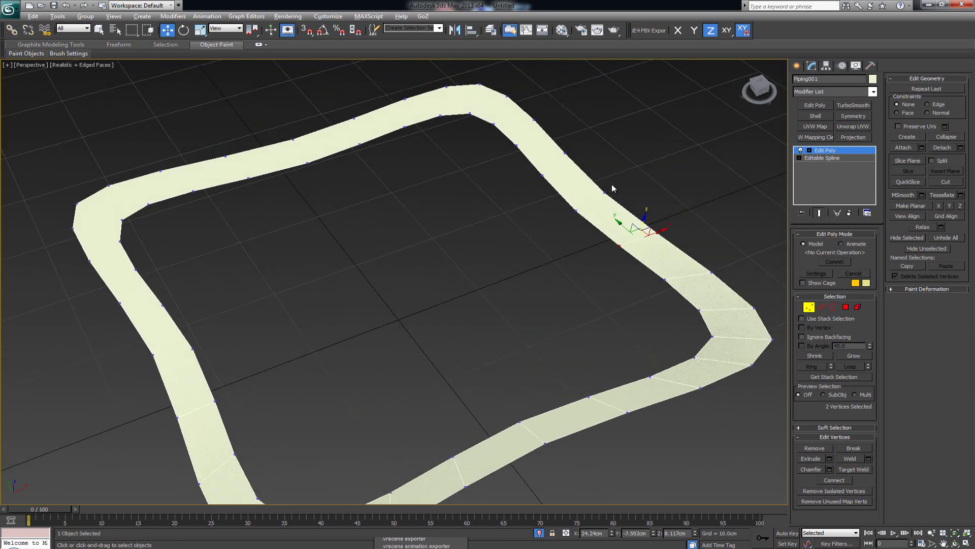
pyautogui.moveTo(613, 181); pyautogui.dragTo(564, 216)
pyautogui.moveTo(541, 171); pyautogui.dragTo(537, 175)
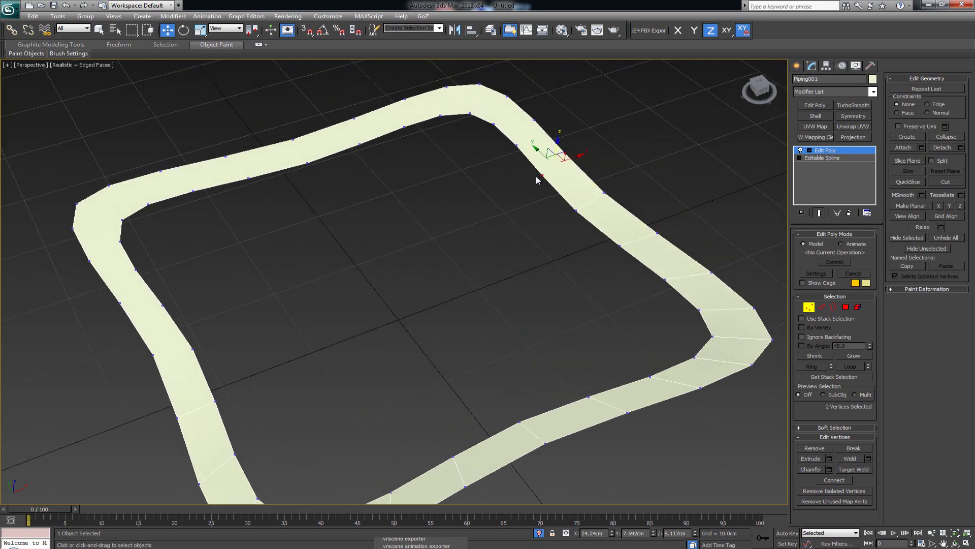
pyautogui.moveTo(547, 122); pyautogui.dragTo(515, 154)
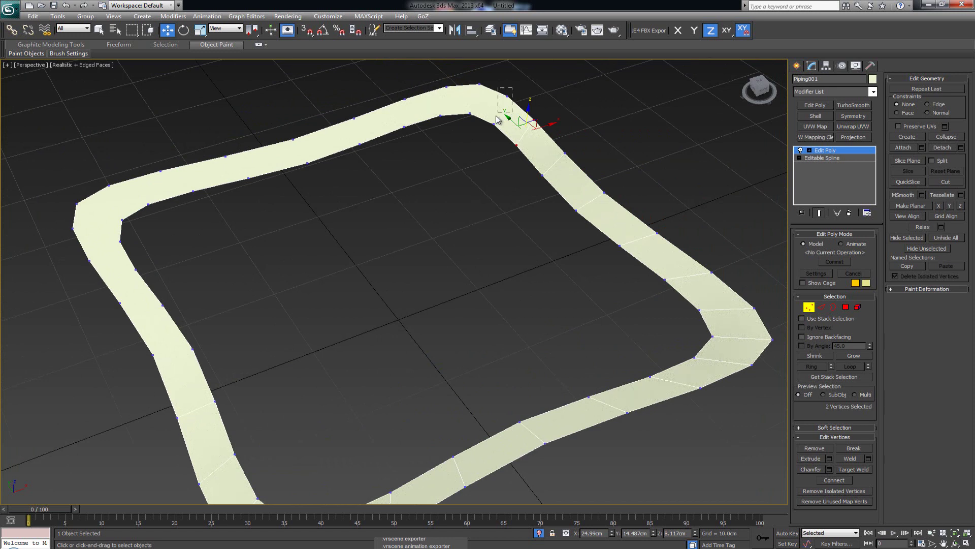
# - Connect the facing inner and outer vertices with cross edges around the band's far corner and along its far side
pyautogui.moveTo(497, 120); pyautogui.dragTo(496, 120)
pyautogui.moveTo(469, 82); pyautogui.dragTo(463, 121)
pyautogui.moveTo(394, 93); pyautogui.dragTo(369, 151)
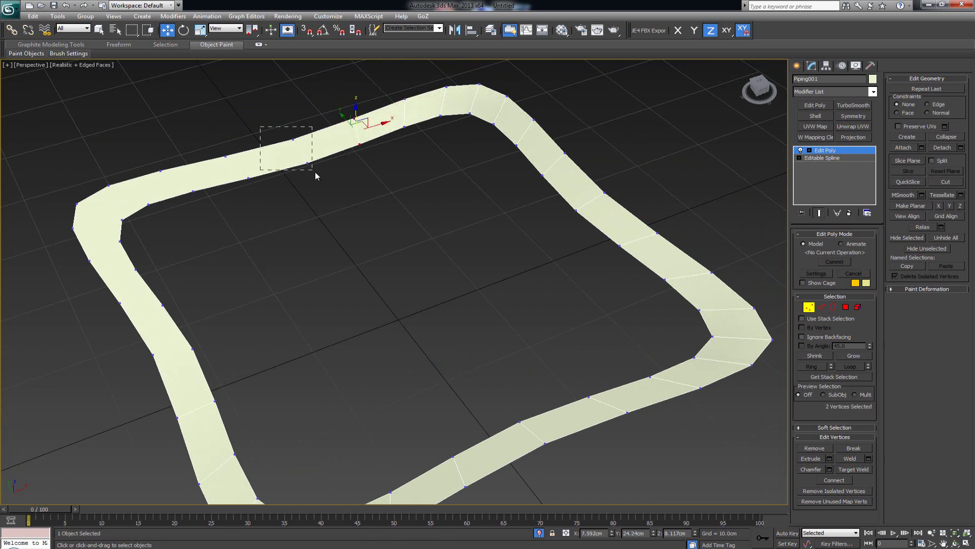
pyautogui.moveTo(315, 172); pyautogui.dragTo(314, 172)
pyautogui.moveTo(258, 185); pyautogui.dragTo(258, 185)
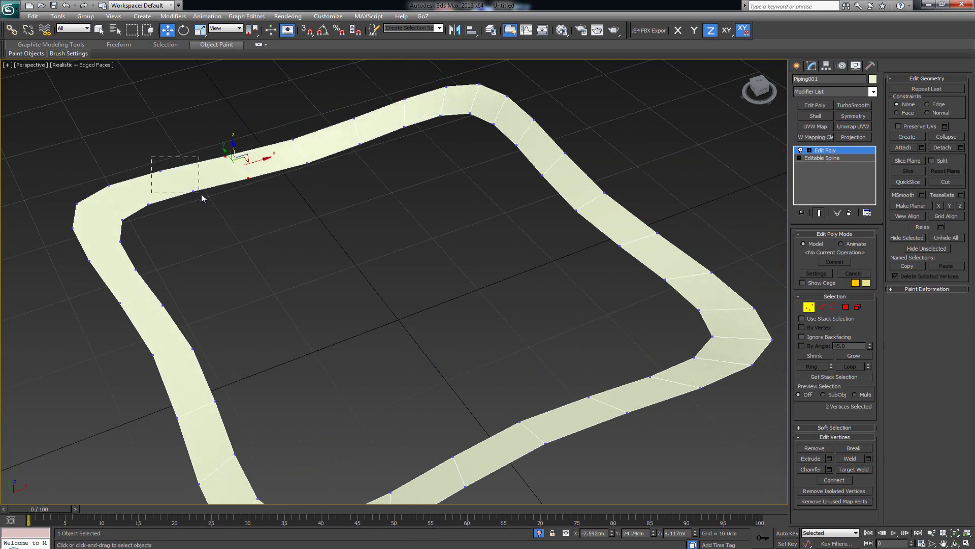
pyautogui.moveTo(201, 194); pyautogui.dragTo(201, 194)
# - Connect the remaining facing vertices around the band's left corner and down its left side, and leave vertex editing
pyautogui.moveTo(88, 171); pyautogui.dragTo(148, 208)
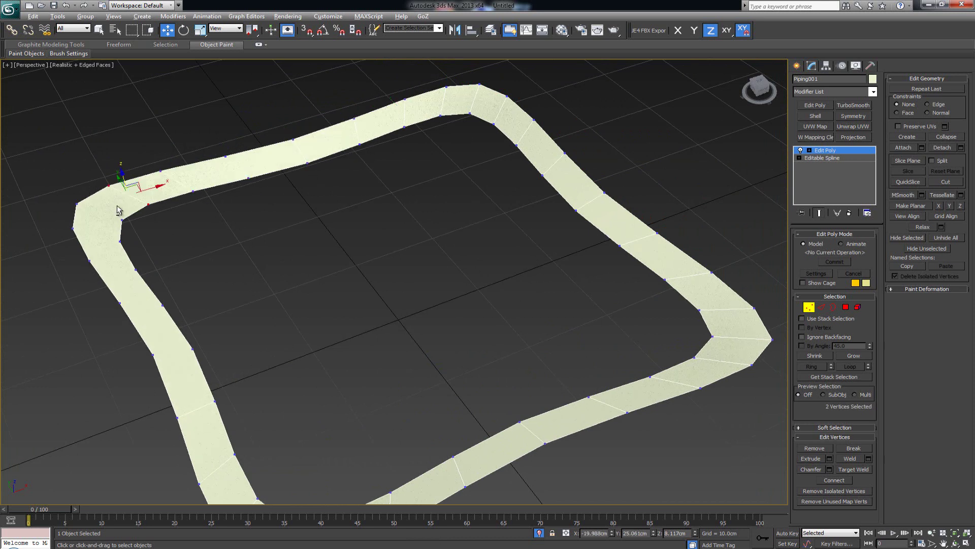
pyautogui.click(80, 205)
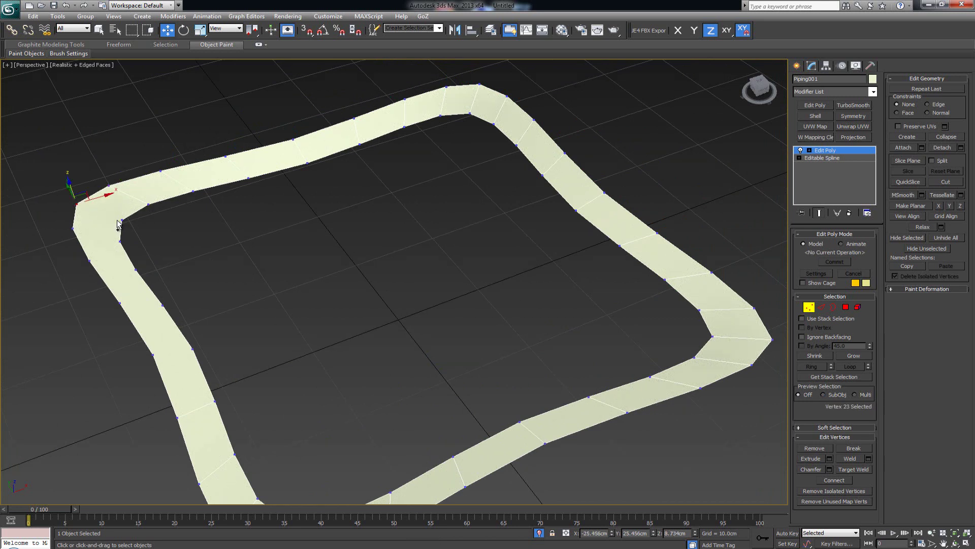
pyautogui.keyDown('ctrl'); pyautogui.click(121, 221); pyautogui.keyUp('ctrl')
pyautogui.moveTo(64, 224); pyautogui.dragTo(142, 365)
pyautogui.scroll(-3, 203, 386)
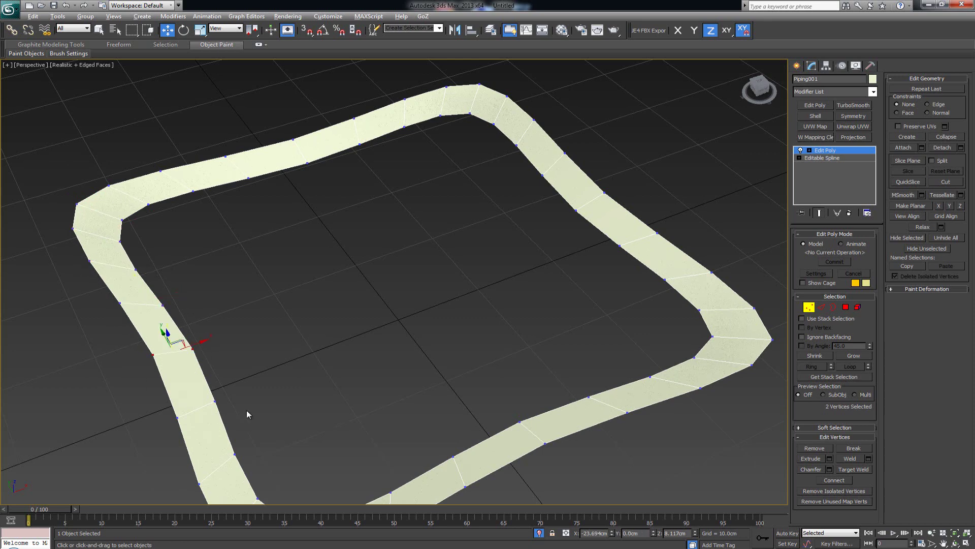
pyautogui.click(248, 387)
pyautogui.scroll(-2, 341, 315)
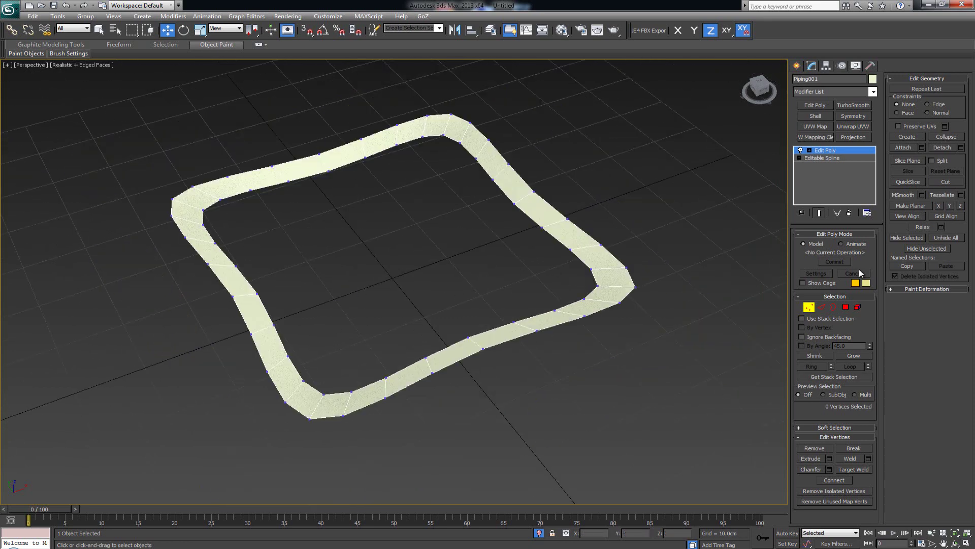
pyautogui.click(808, 307)
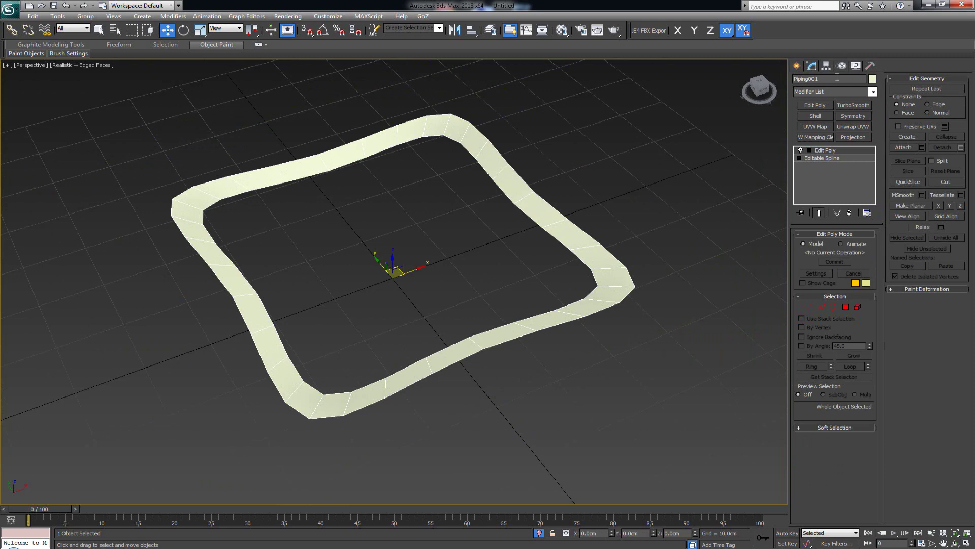
# - Apply a Shell modifier with a 0.1 cm outer amount to the band and an Edit Poly modifier above it for edge editing
pyautogui.click(812, 117)
pyautogui.scroll(10, 505, 221)
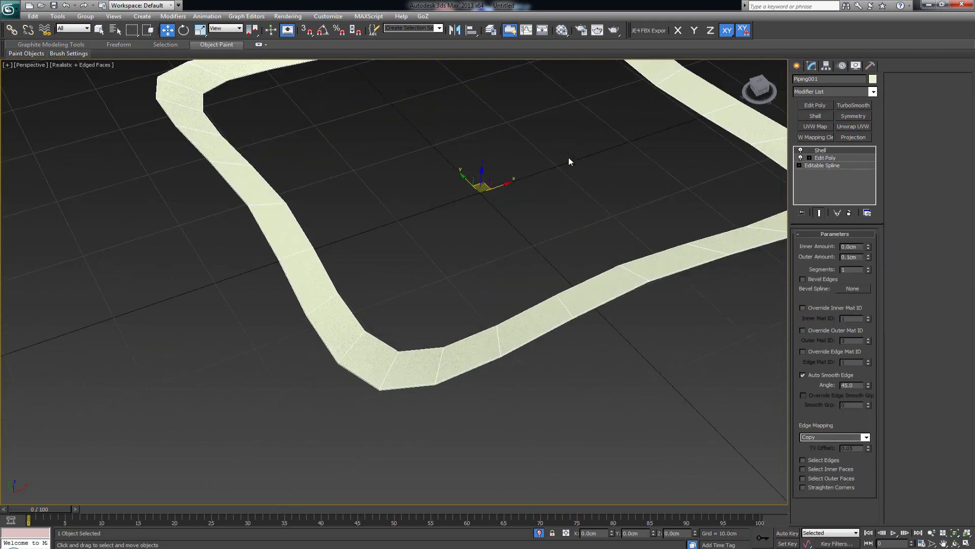
pyautogui.keyDown('alt'); pyautogui.moveTo(465, 236); pyautogui.dragTo(464, 227, button='middle'); pyautogui.keyUp('alt')
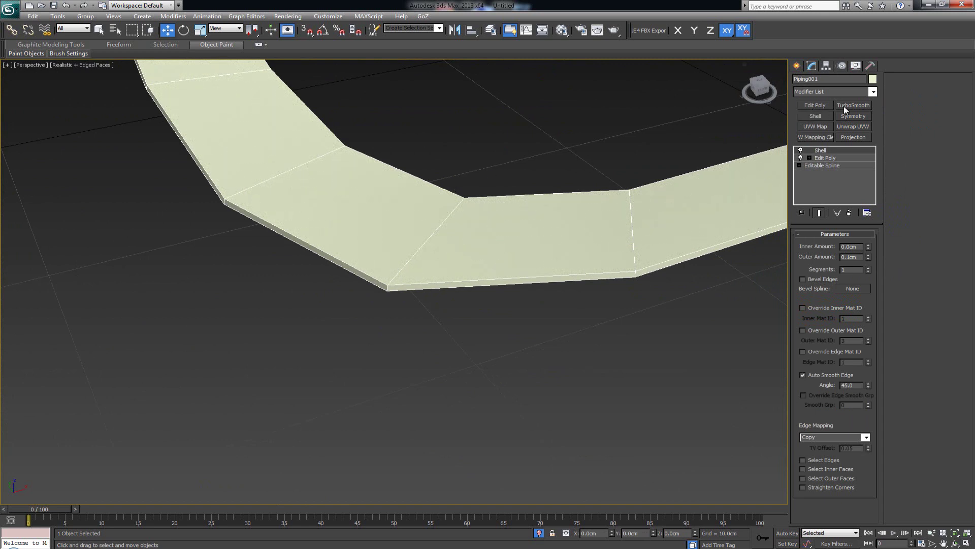
pyautogui.click(815, 105)
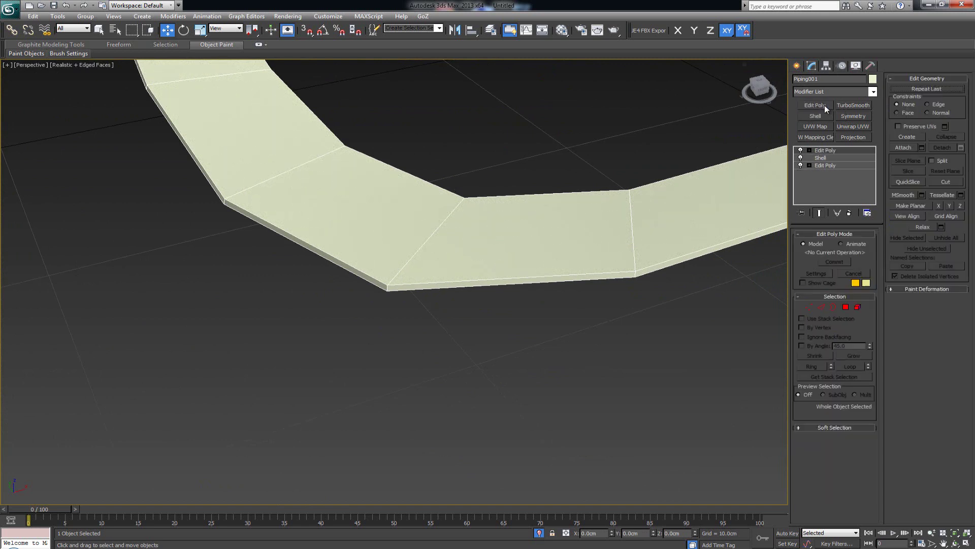
pyautogui.press('2')
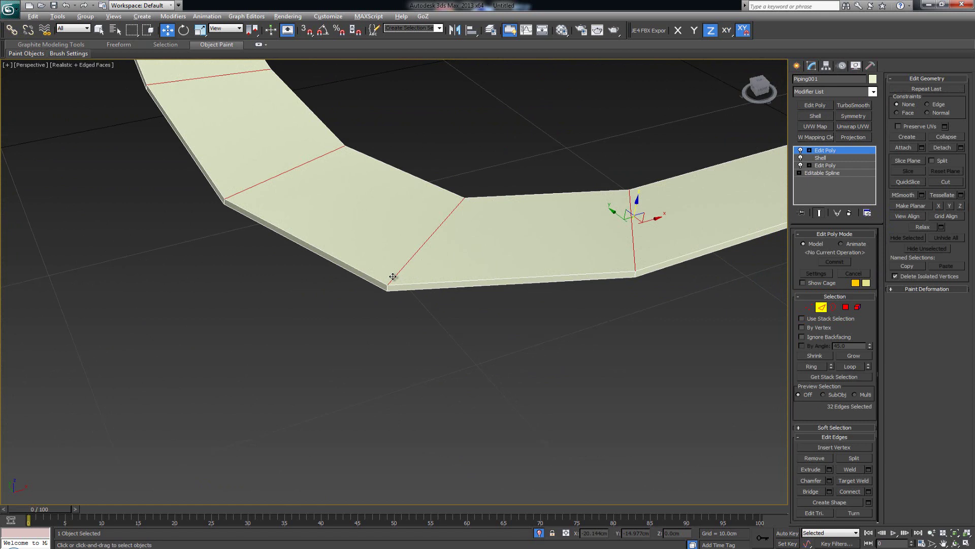
pyautogui.click(869, 491)
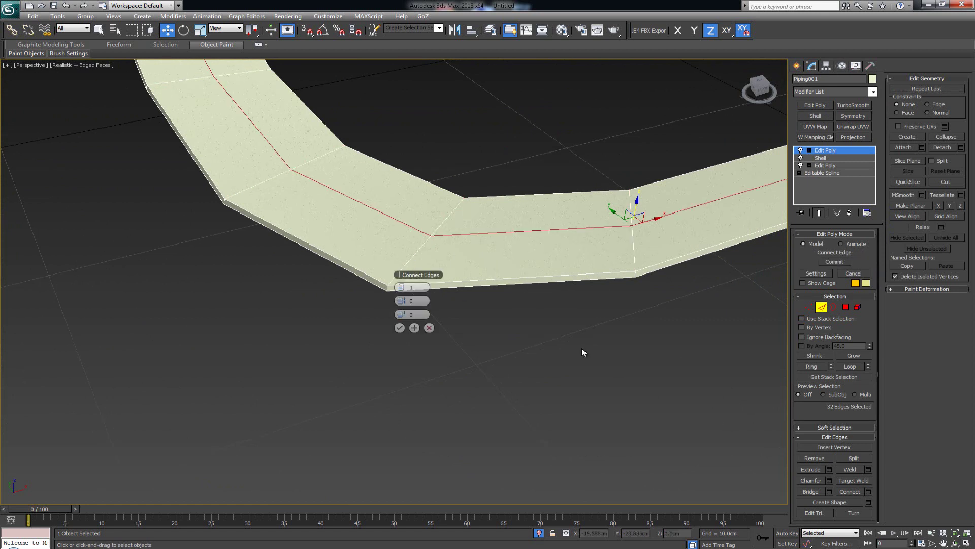
pyautogui.click(405, 287)
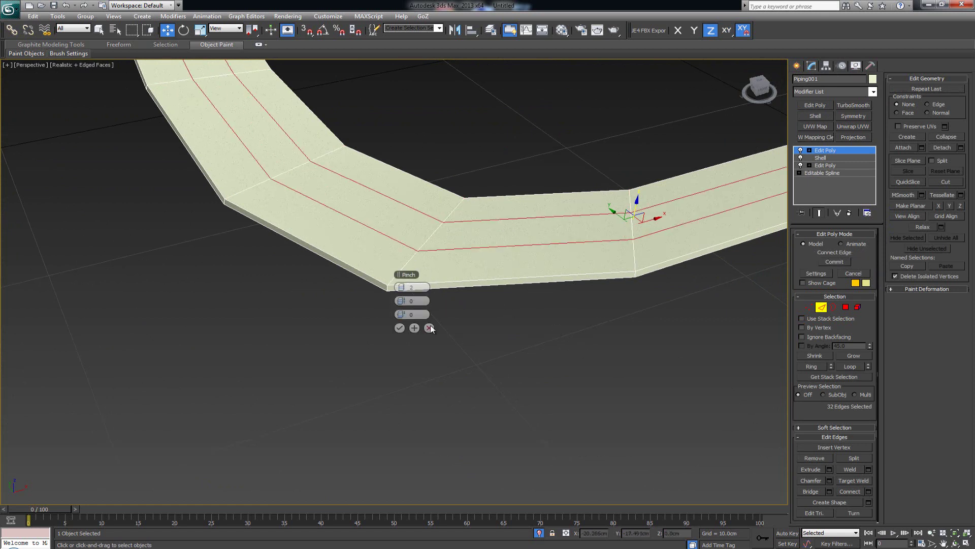
pyautogui.keyDown('alt'); pyautogui.moveTo(468, 328); pyautogui.dragTo(470, 225, button='middle'); pyautogui.keyUp('alt')
pyautogui.click(429, 328)
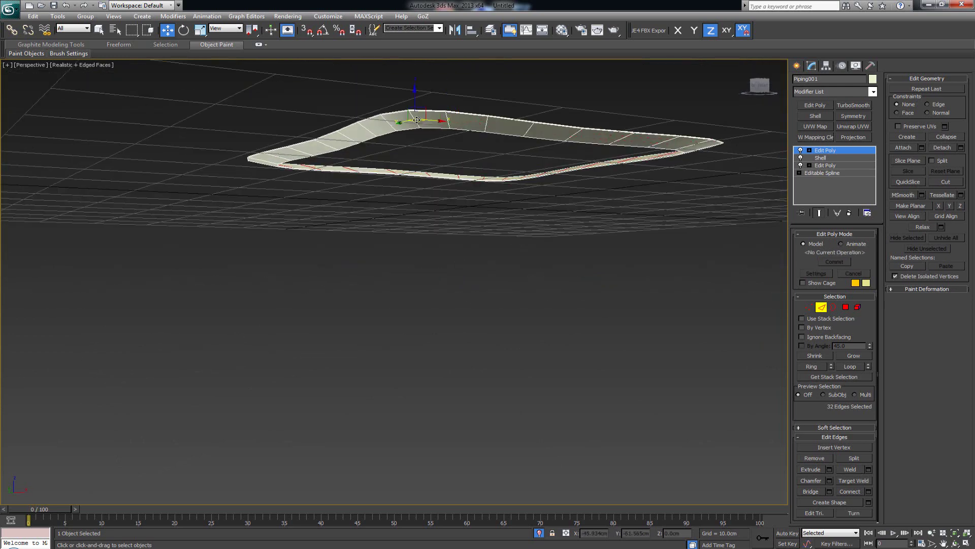
# - Connect the cross-edge rings on the band's top and underside with two segments, pinched outward close to its inner and outer borders
pyautogui.hotkey('alt', 'r')
pyautogui.keyDown('alt'); pyautogui.moveTo(441, 137); pyautogui.dragTo(443, 172, button='middle'); pyautogui.keyUp('alt')
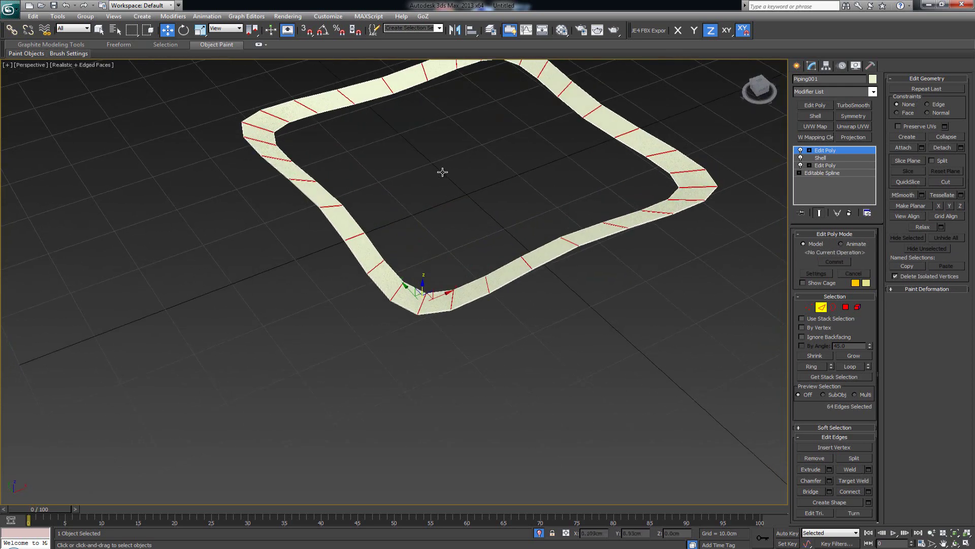
pyautogui.click(868, 492)
pyautogui.scroll(5, 495, 279)
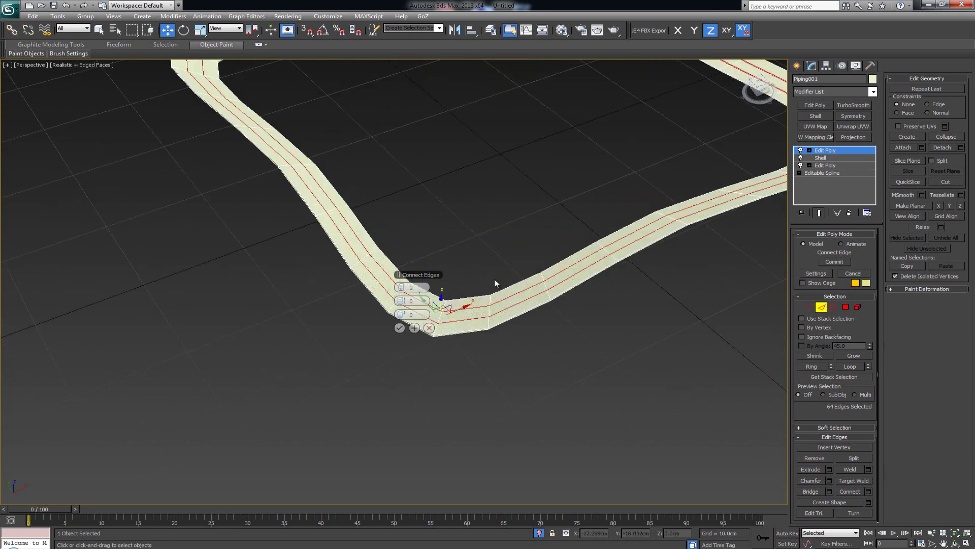
pyautogui.moveTo(402, 288); pyautogui.dragTo(533, 306)
pyautogui.click(399, 328)
pyautogui.scroll(-3, 452, 292)
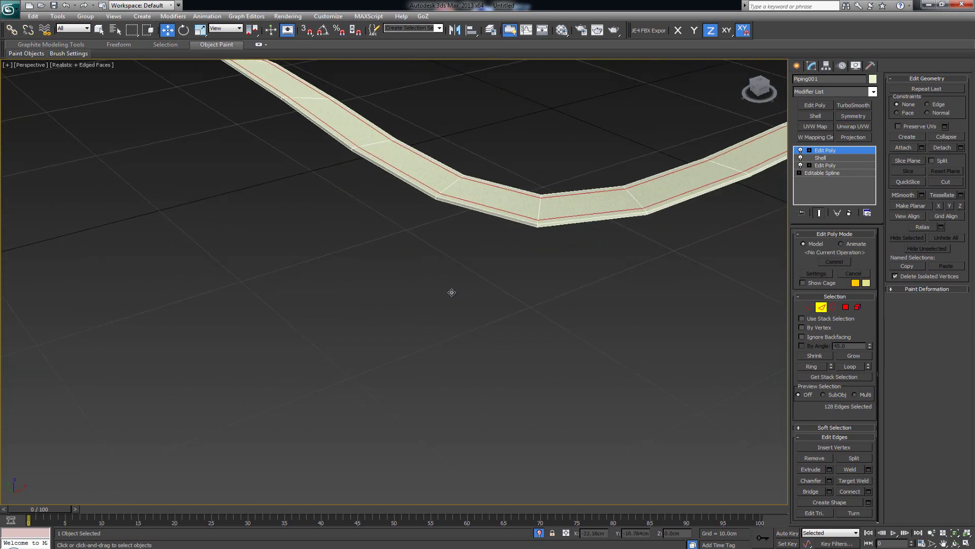
pyautogui.moveTo(487, 225); pyautogui.dragTo(462, 246, button='middle')
pyautogui.scroll(3, 508, 249)
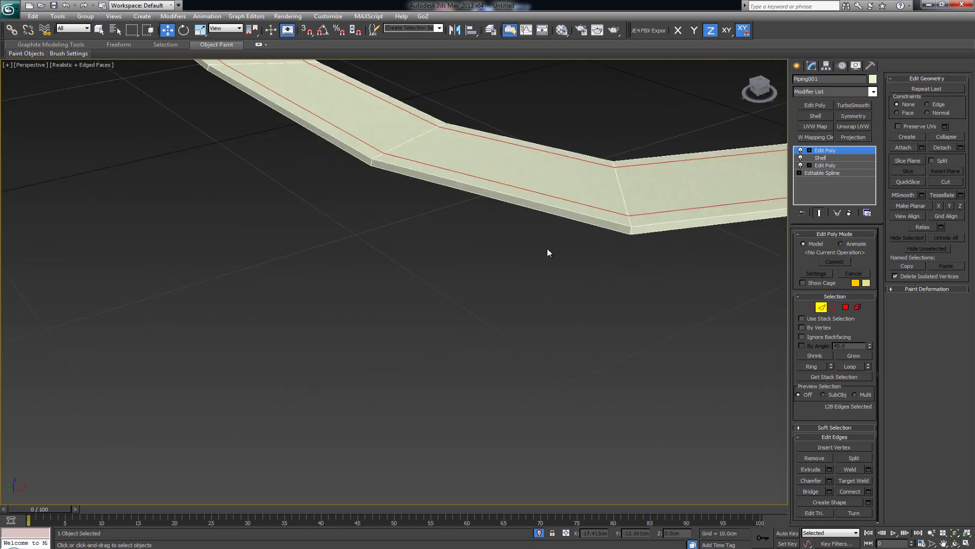
# - Leave edge editing and smooth the band with a one-iteration TurboSmooth modifier
pyautogui.click(632, 229)
pyautogui.press('z')
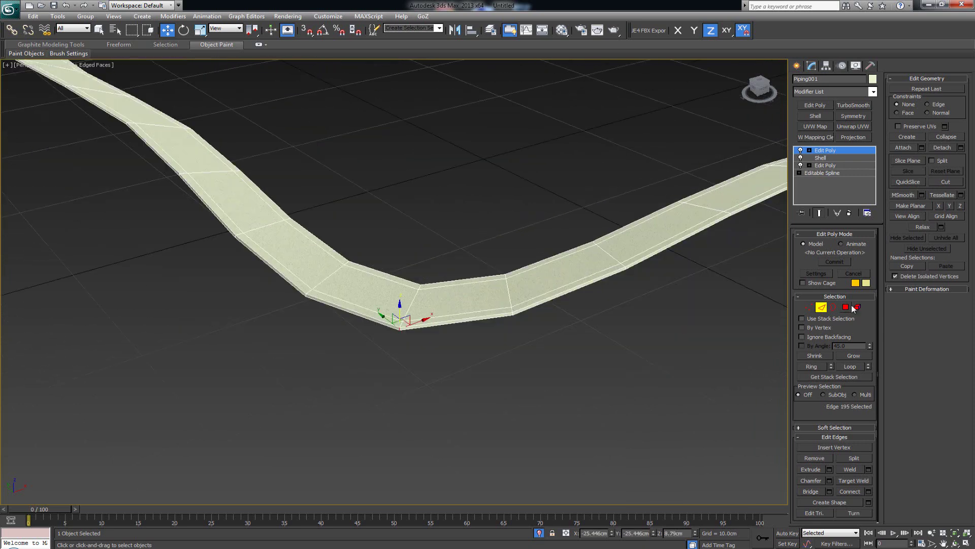
pyautogui.click(826, 310)
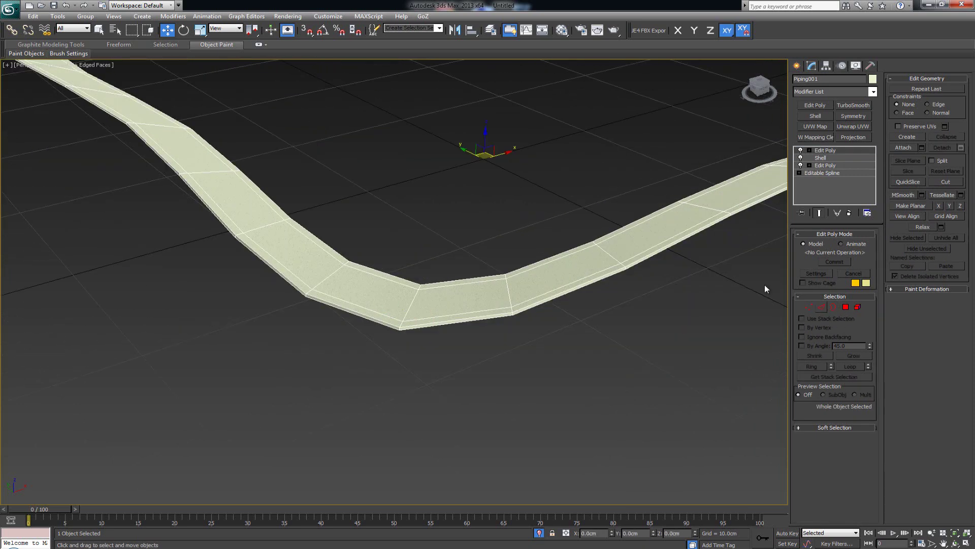
pyautogui.click(849, 105)
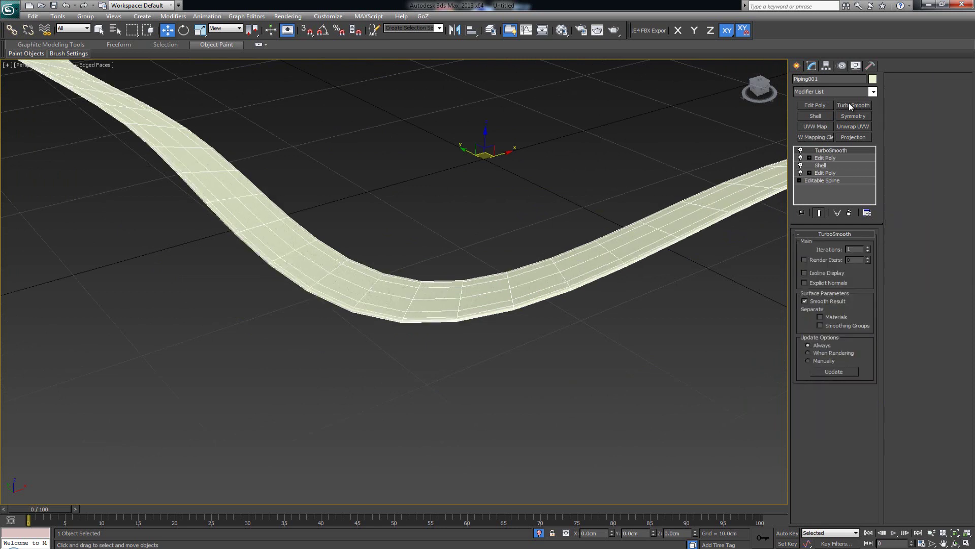
# - Set the band's TurboSmooth to two iterations, hide the edged faces and bring the cushion back into view
pyautogui.press('F4')
pyautogui.scroll(-4, 529, 192)
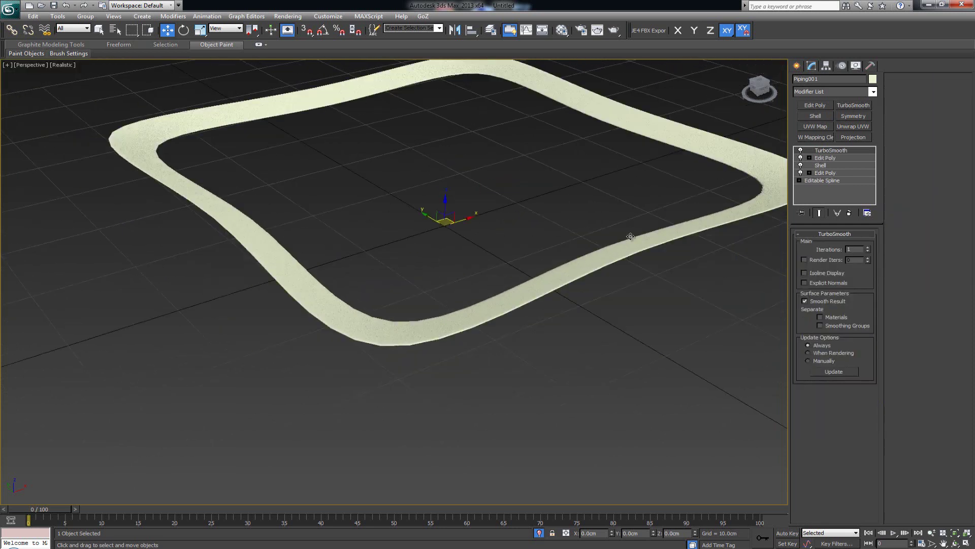
pyautogui.click(867, 247)
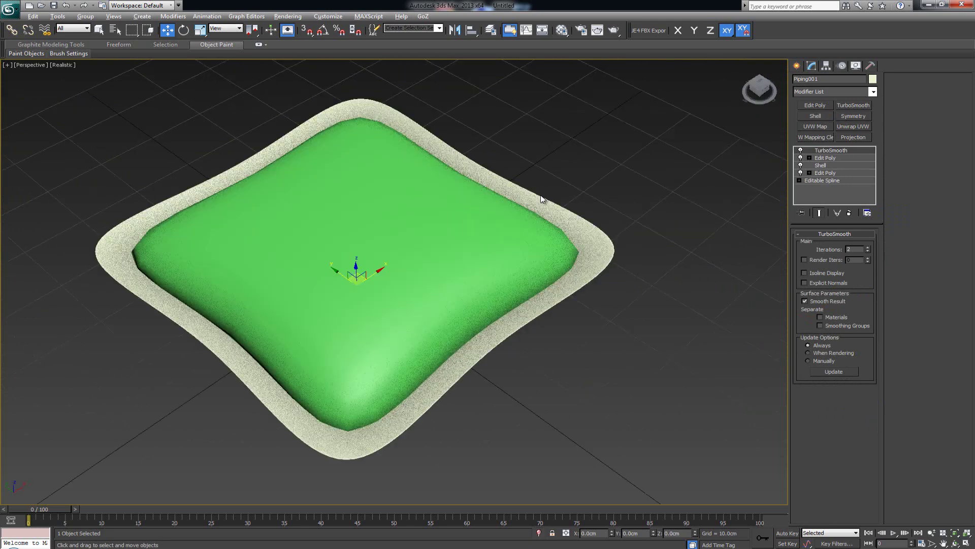
pyautogui.keyDown('alt'); pyautogui.moveTo(485, 236); pyautogui.dragTo(497, 222, button='middle'); pyautogui.keyUp('alt')
# - Switch off the band's TurboSmooth and select the outer rim polygons in the Edit Poly modifier below it, grown by one row
pyautogui.click(828, 158)
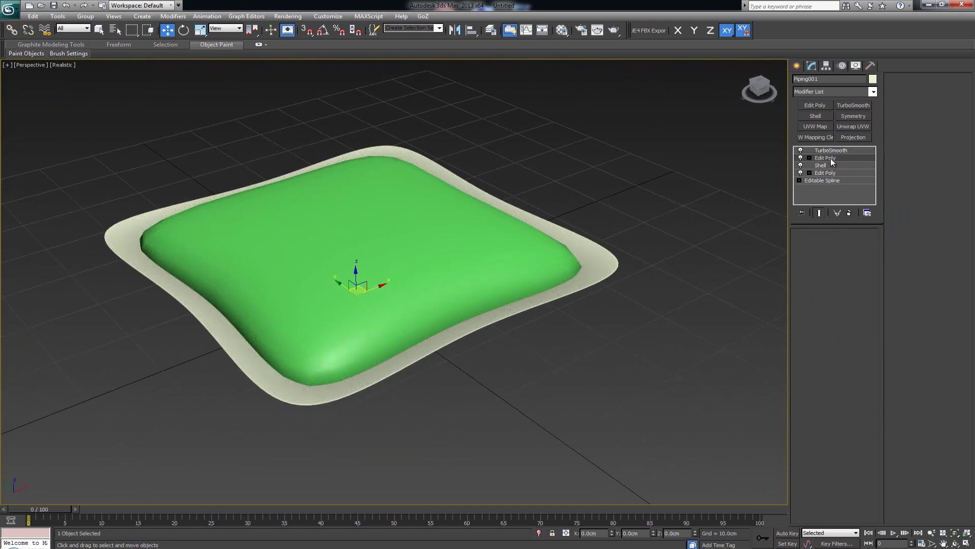
pyautogui.click(801, 151)
pyautogui.press('F4')
pyautogui.moveTo(549, 289); pyautogui.dragTo(500, 282, button='middle')
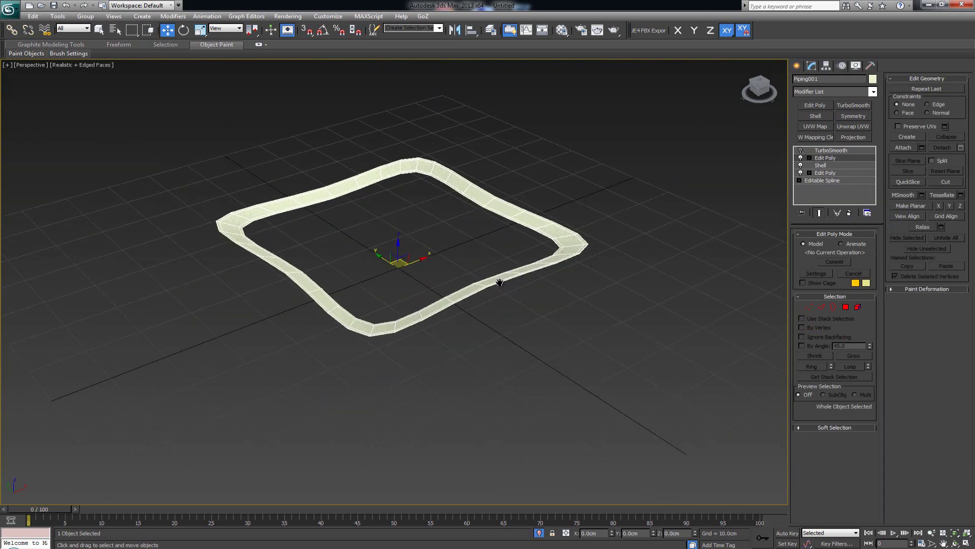
pyautogui.scroll(5, 487, 304)
pyautogui.scroll(4, 442, 407)
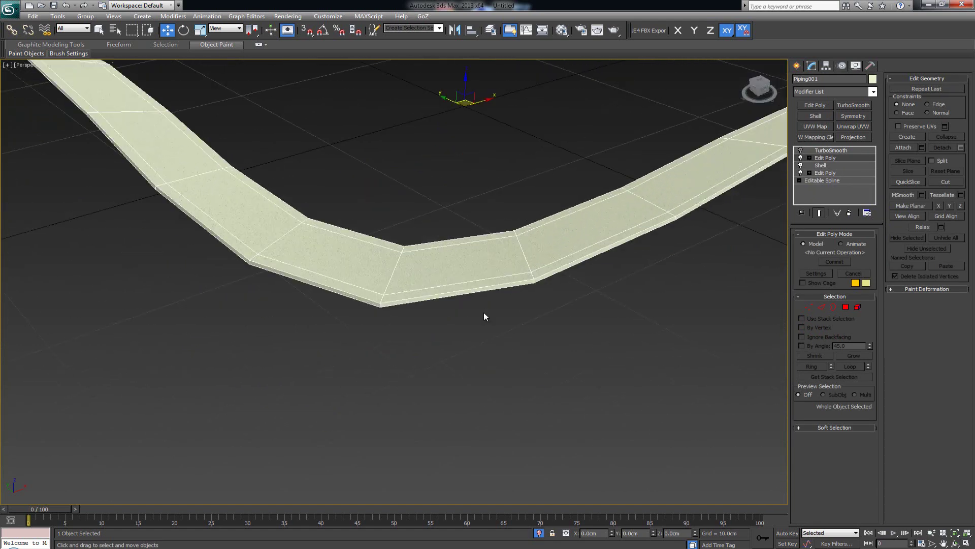
pyautogui.press('2')
pyautogui.click(384, 307)
pyautogui.click(846, 308)
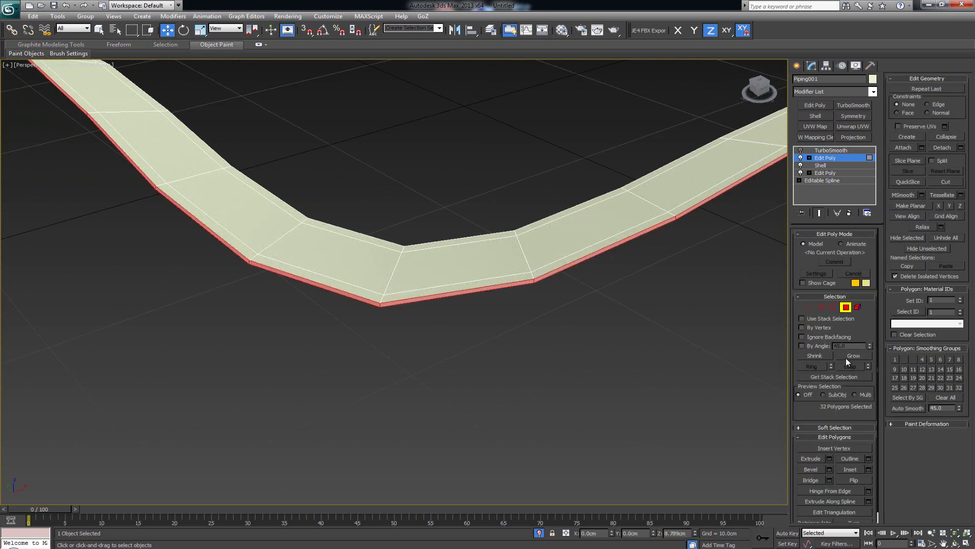
pyautogui.click(852, 354)
pyautogui.scroll(-6, 584, 264)
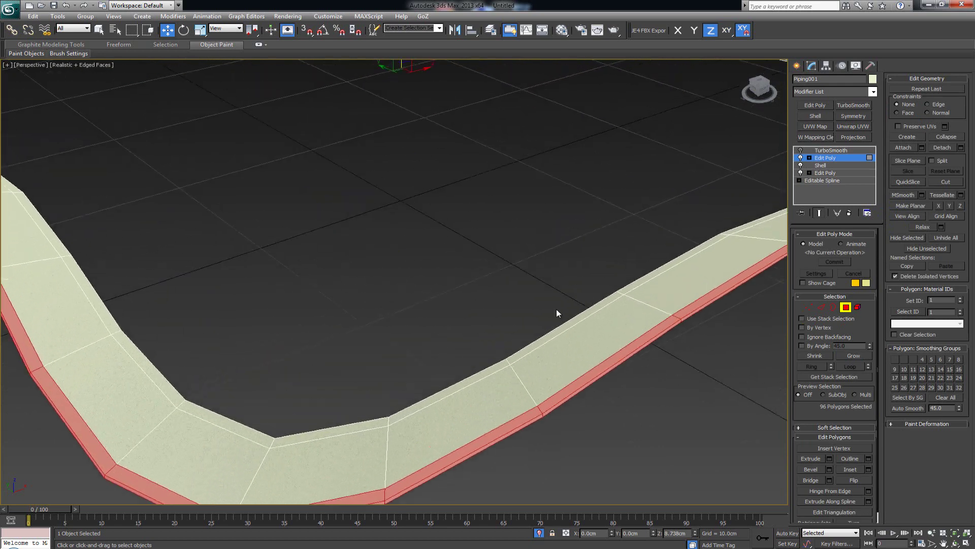
# - Lower the outer rim polygons to about 5.1 cm on Z, leave polygon editing and switch the band's TurboSmooth back on
pyautogui.hotkey('alt', 'w')
pyautogui.hotkey('alt', 'w')
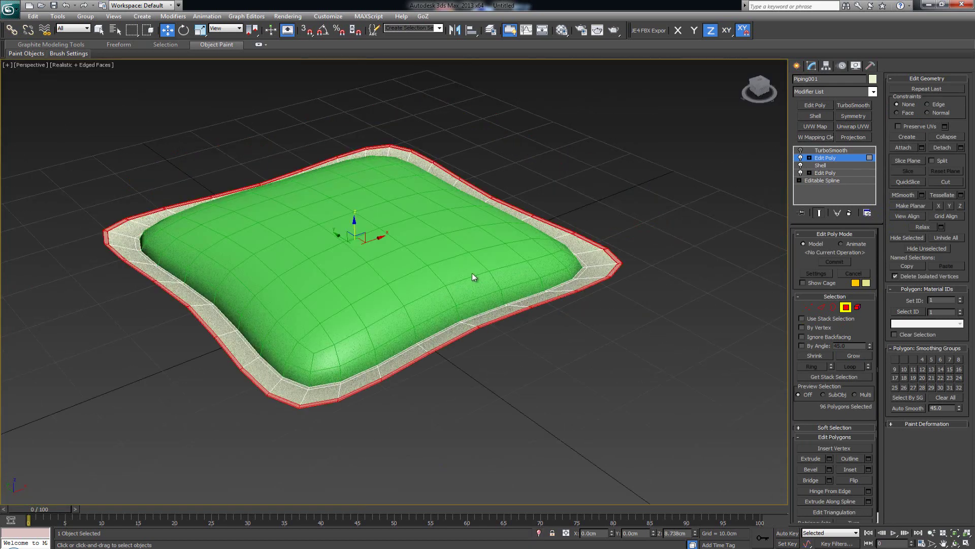
pyautogui.moveTo(353, 224); pyautogui.dragTo(353, 246)
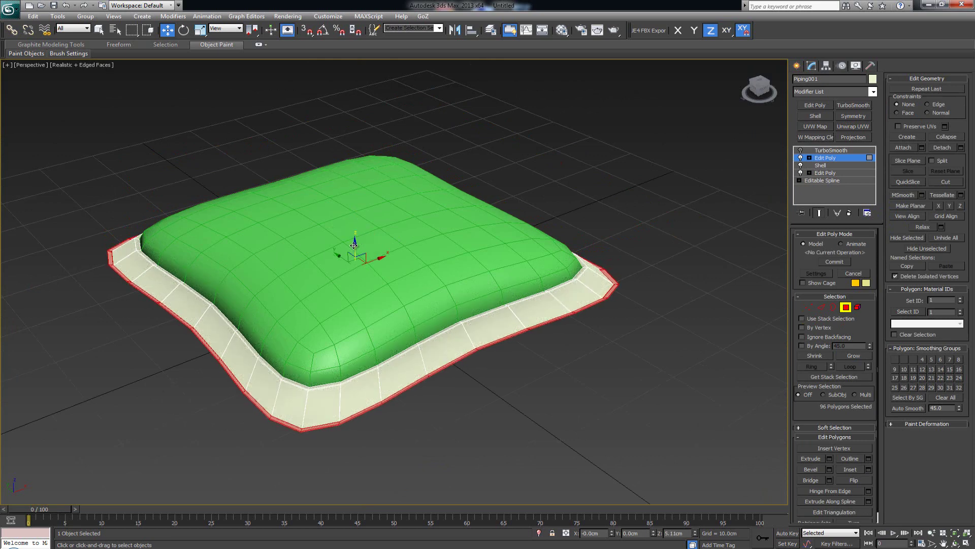
pyautogui.click(845, 307)
pyautogui.click(801, 150)
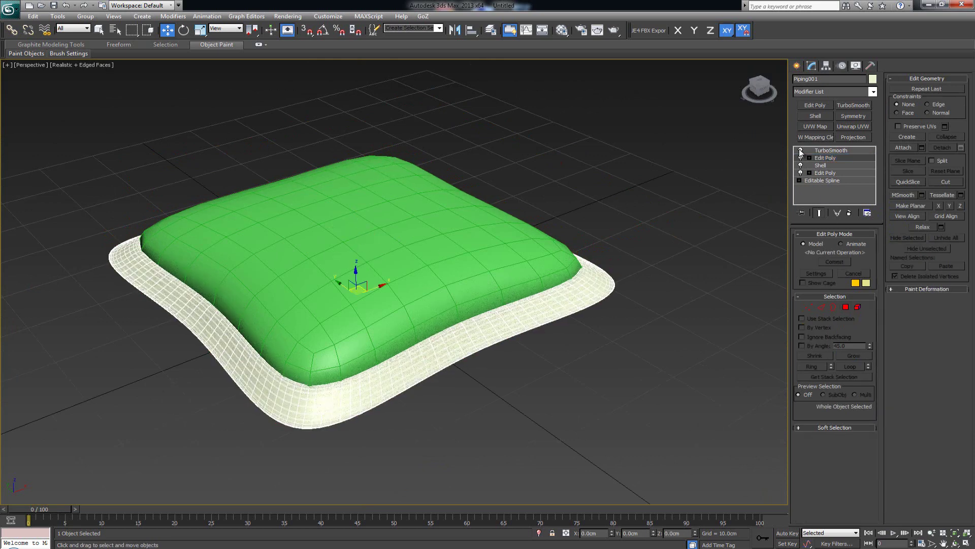
# - Hide the edged faces and examine the cushion and its drooping band from several angles
pyautogui.click(632, 201)
pyautogui.press('F4')
pyautogui.keyDown('alt'); pyautogui.moveTo(492, 263); pyautogui.dragTo(507, 248, button='middle'); pyautogui.keyUp('alt')
pyautogui.click(446, 179)
pyautogui.keyDown('alt'); pyautogui.moveTo(447, 180); pyautogui.dragTo(428, 239, button='middle'); pyautogui.keyUp('alt')
pyautogui.moveTo(527, 237); pyautogui.dragTo(456, 234, button='middle')
pyautogui.scroll(-5, 464, 211)
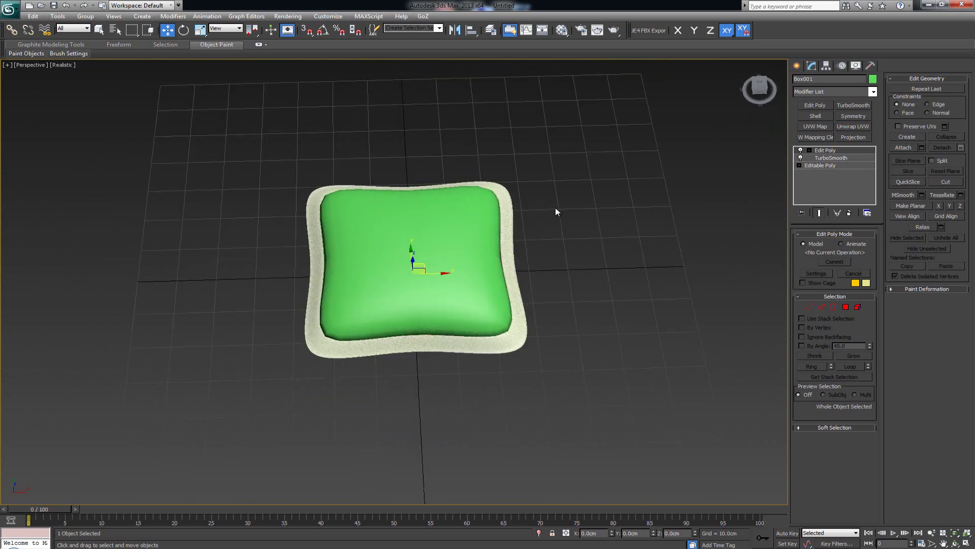
pyautogui.moveTo(556, 208); pyautogui.dragTo(366, 225, button='middle')
pyautogui.moveTo(431, 230); pyautogui.dragTo(529, 217, button='middle')
# - Select the cushion and band together, move them aside along the negative X axis and clear the selection
pyautogui.moveTo(273, 222); pyautogui.dragTo(590, 400)
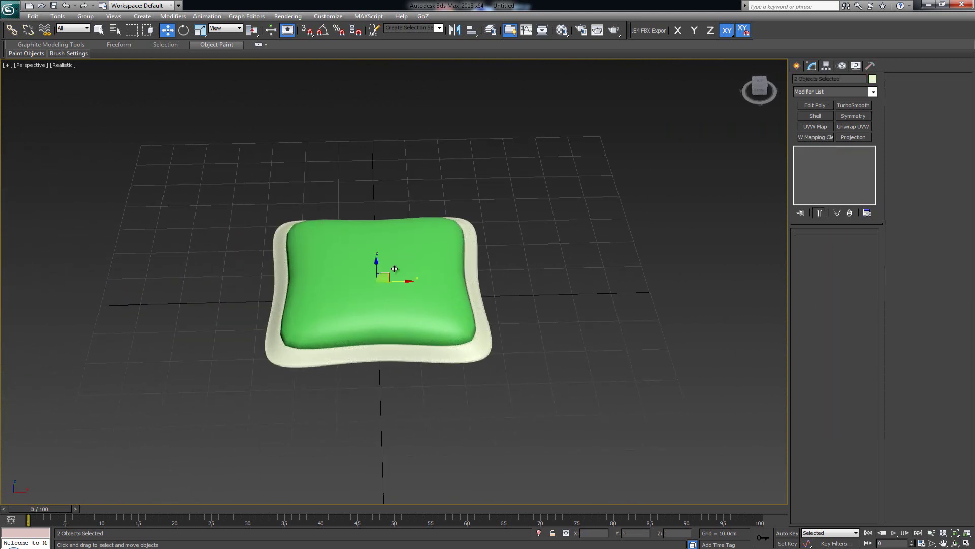
pyautogui.moveTo(402, 284); pyautogui.dragTo(246, 273)
pyautogui.click(440, 260)
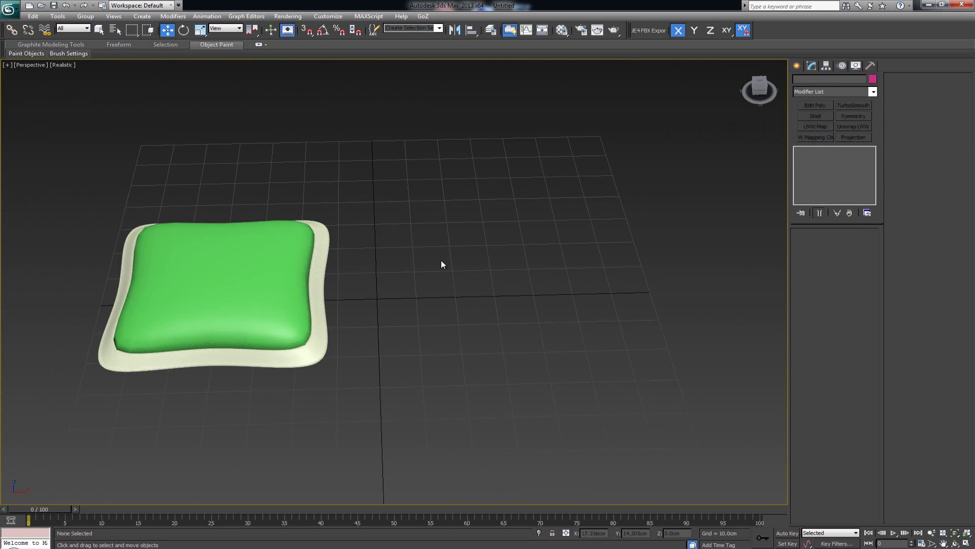
pyautogui.keyDown('alt'); pyautogui.moveTo(448, 255); pyautogui.dragTo(449, 273, button='middle'); pyautogui.keyUp('alt')
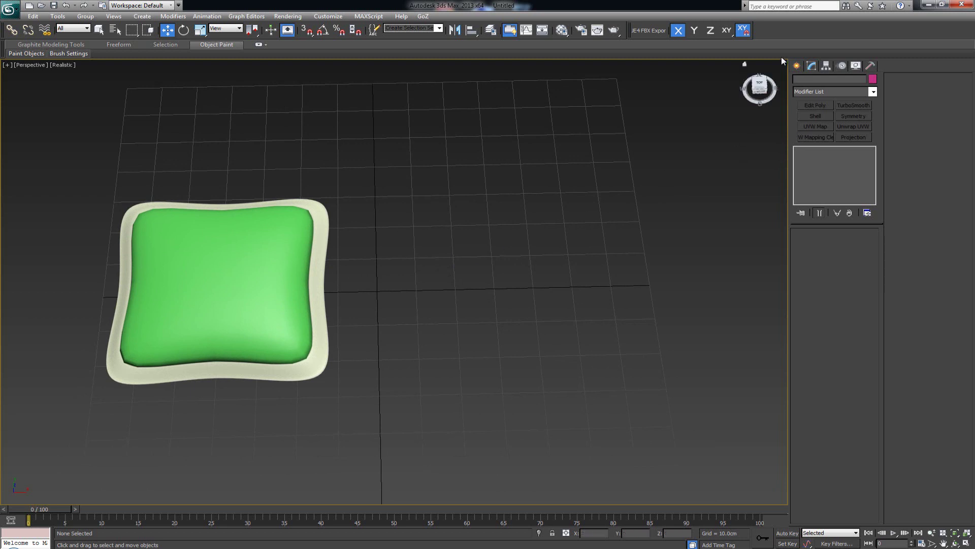
# - Create a box beside the cushion in the Top view, about 45 cm long, 56 cm wide and 7 cm high
pyautogui.click(798, 66)
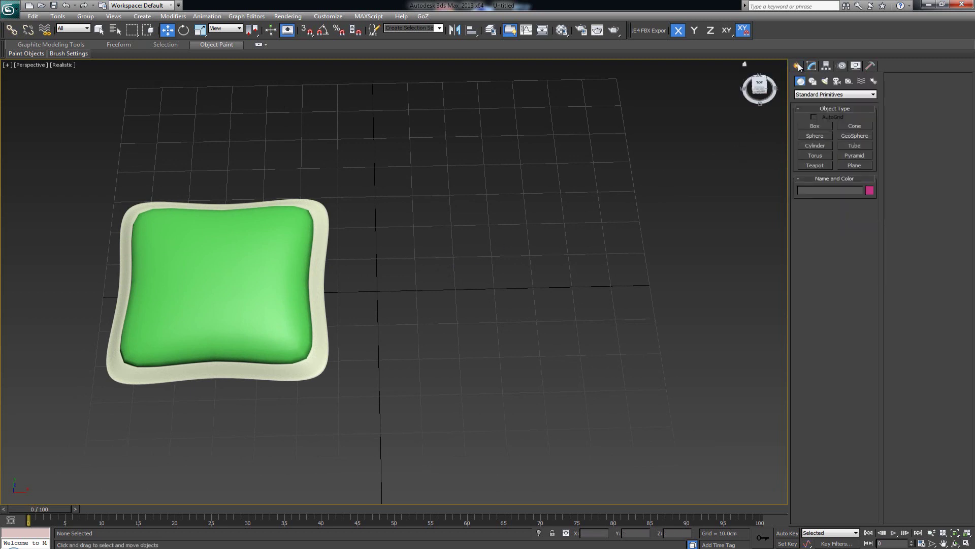
pyautogui.click(813, 126)
pyautogui.hotkey('alt', 'w')
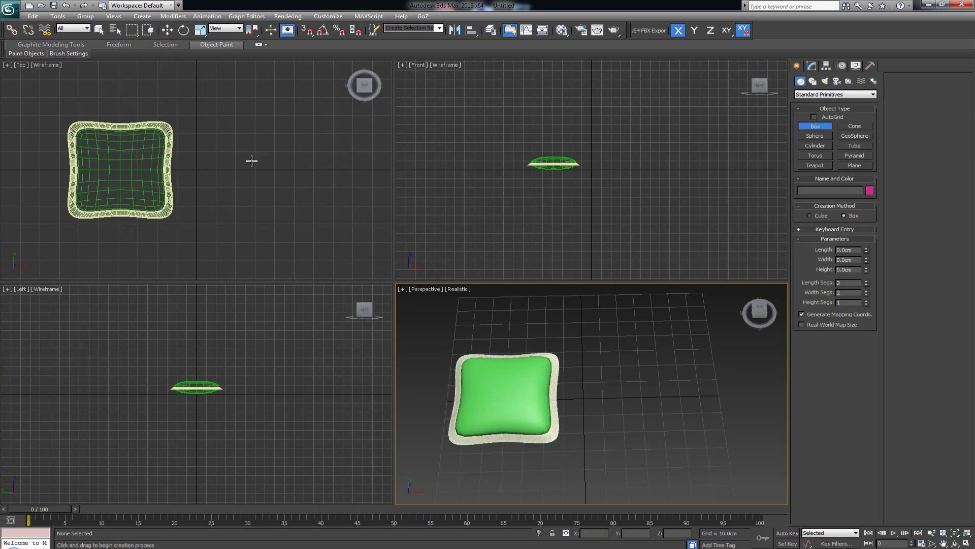
pyautogui.moveTo(219, 125); pyautogui.dragTo(328, 211)
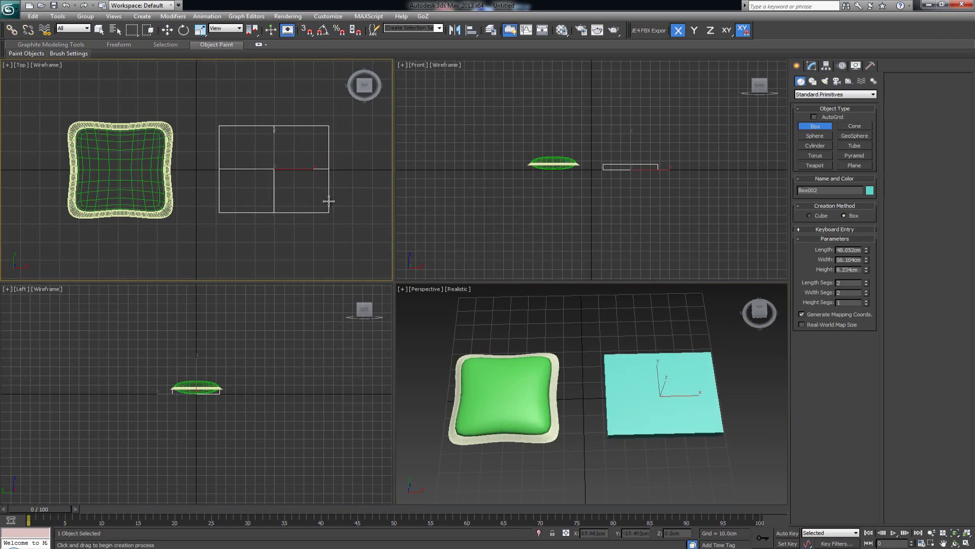
pyautogui.click(327, 199)
pyautogui.hotkey('alt', 'w')
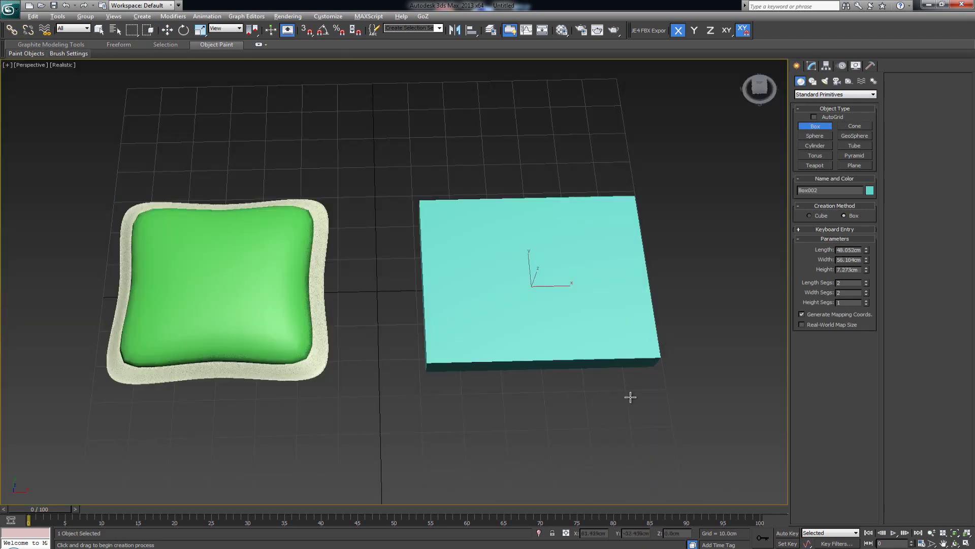
pyautogui.keyDown('alt'); pyautogui.moveTo(426, 311); pyautogui.dragTo(460, 304, button='middle'); pyautogui.keyUp('alt')
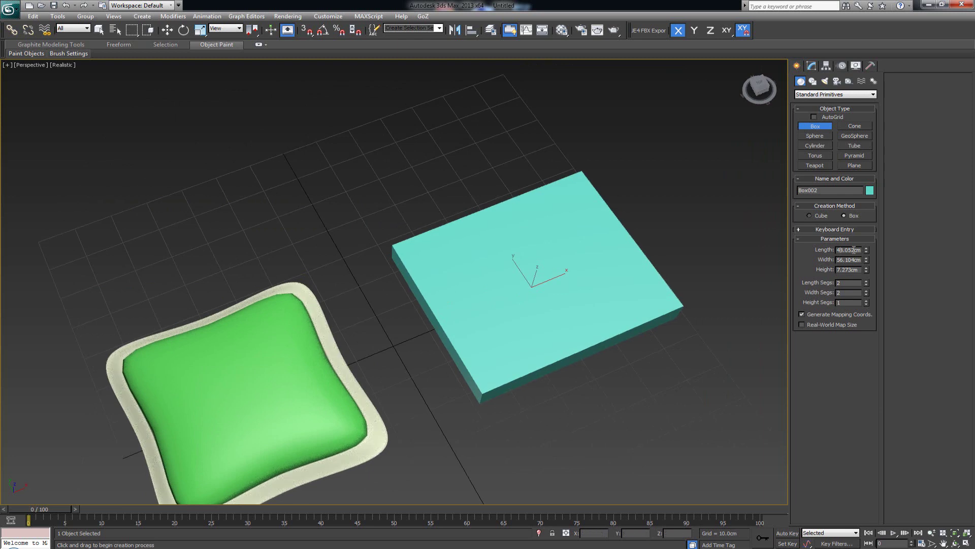
# - Set the new box's length and width to 50 cm and its height to 0.5 cm
pyautogui.doubleClick(854, 250)
pyautogui.write('50')
pyautogui.press('Tab')
pyautogui.write('50')
pyautogui.press('Tab')
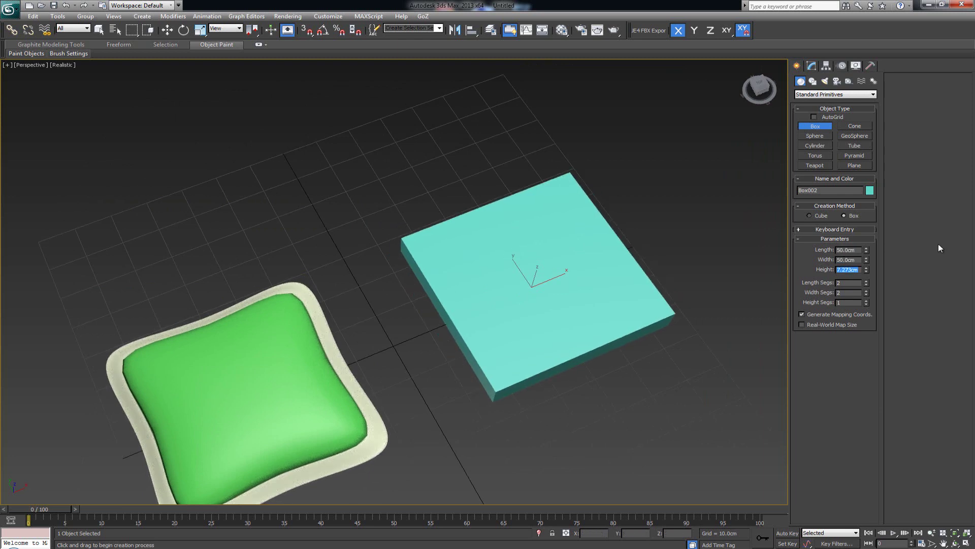
pyautogui.keyDown('alt'); pyautogui.moveTo(424, 257); pyautogui.dragTo(411, 225, button='middle'); pyautogui.keyUp('alt')
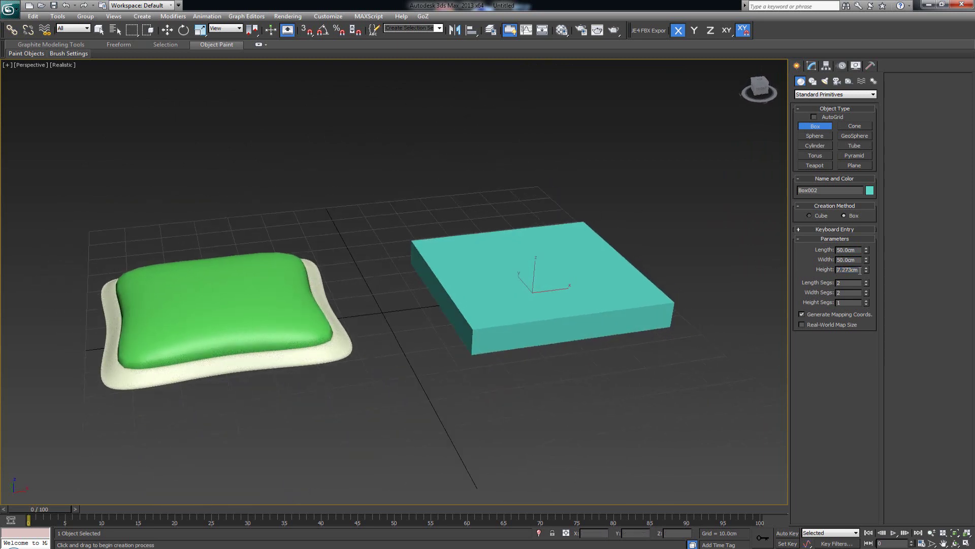
pyautogui.moveTo(831, 267); pyautogui.dragTo(828, 267)
pyautogui.write('0.5')
pyautogui.press('Return')
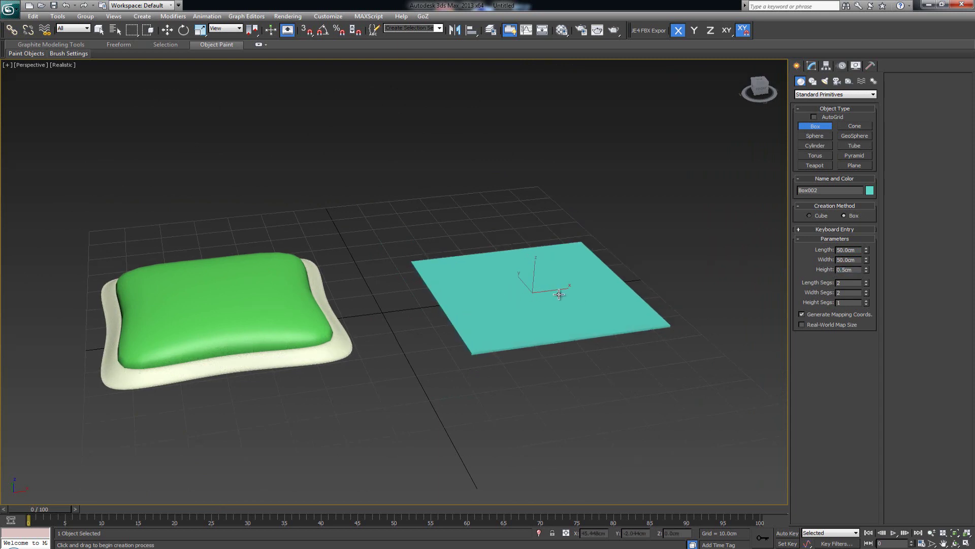
# - Move the flat box along the X axis closer to the cushion and show edged faces
pyautogui.press('w')
pyautogui.moveTo(534, 273); pyautogui.dragTo(503, 276)
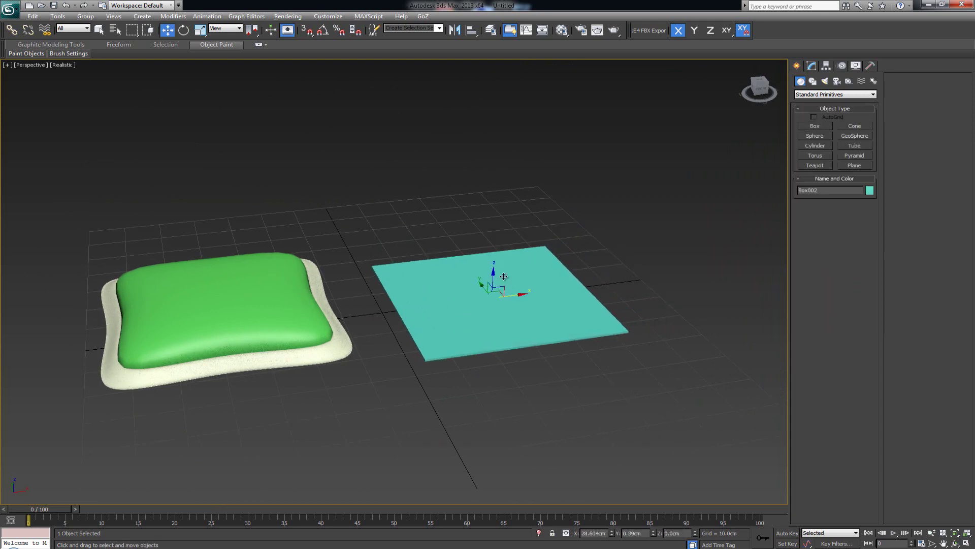
pyautogui.scroll(2, 500, 278)
pyautogui.press('F4')
pyautogui.moveTo(519, 302); pyautogui.dragTo(486, 302, button='middle')
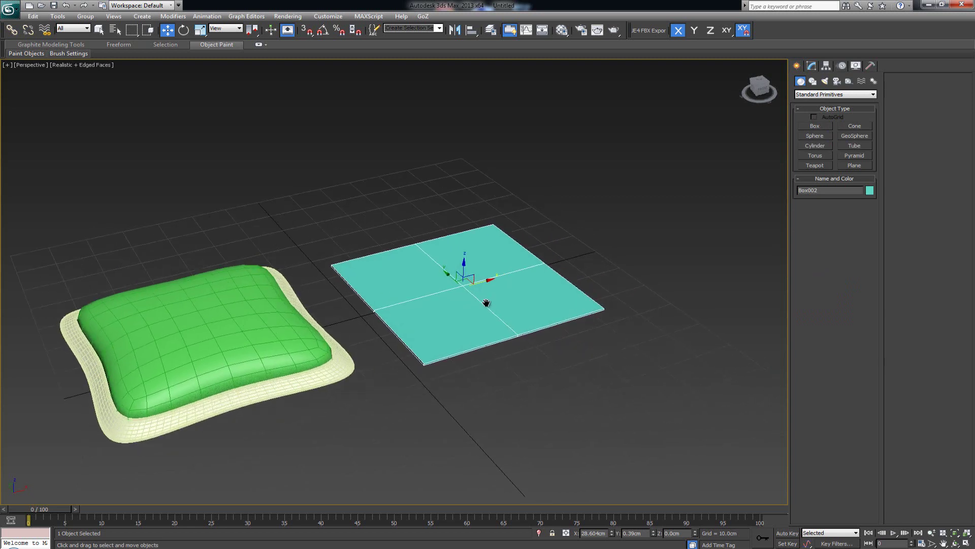
pyautogui.scroll(1, 486, 303)
# - Set the flat box's length and width segments to 20 each
pyautogui.click(811, 66)
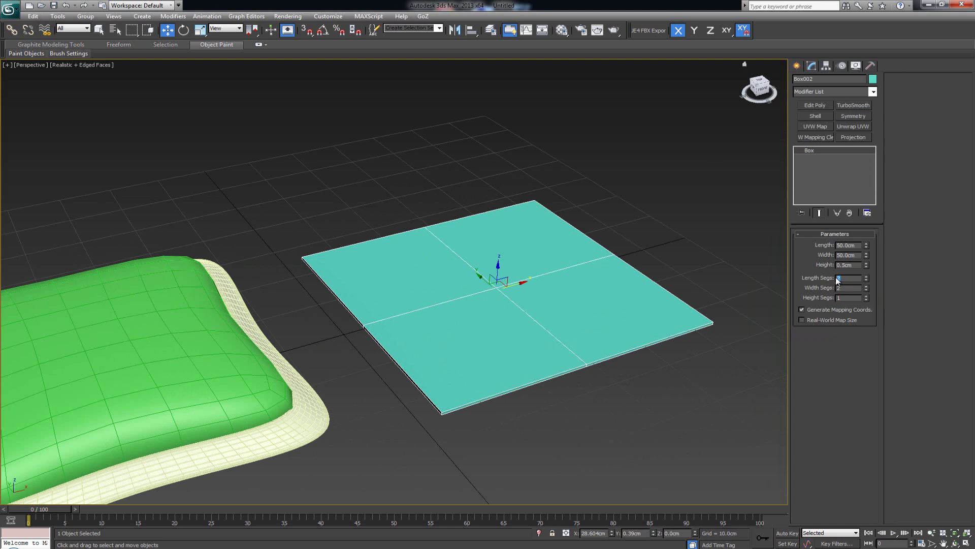
pyautogui.press('Tab')
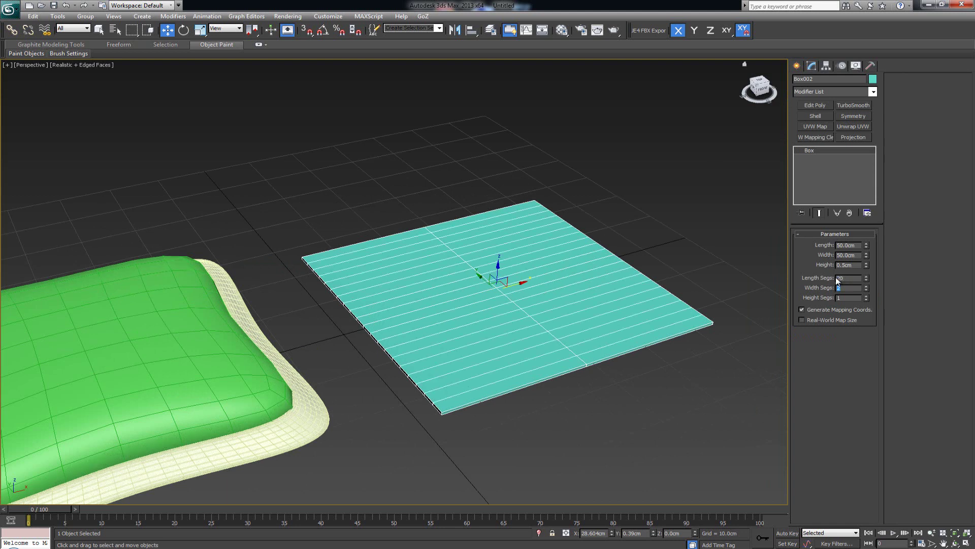
pyautogui.write('20')
pyautogui.press('Return')
pyautogui.keyDown('alt'); pyautogui.moveTo(459, 348); pyautogui.dragTo(405, 372, button='middle'); pyautogui.keyUp('alt')
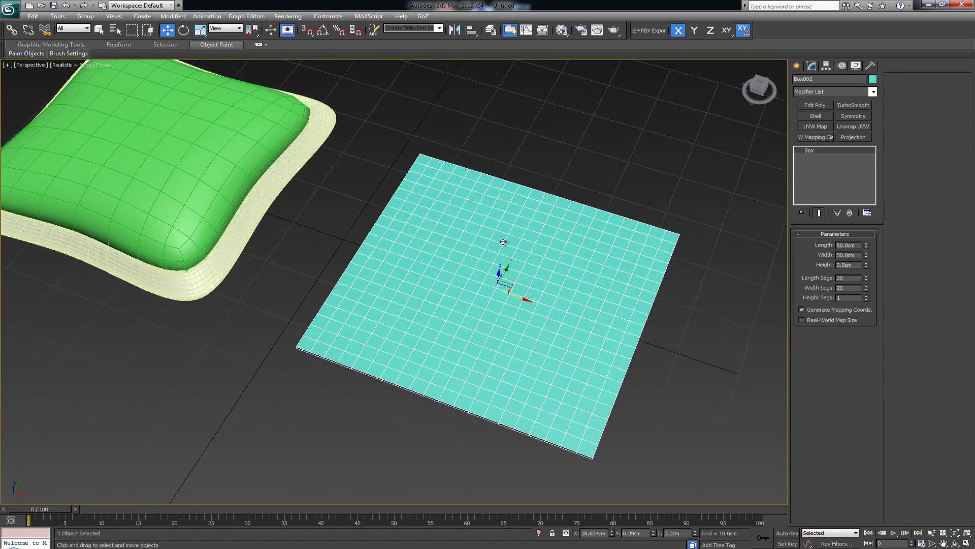
pyautogui.keyDown('alt'); pyautogui.moveTo(446, 324); pyautogui.dragTo(477, 315, button='middle'); pyautogui.keyUp('alt')
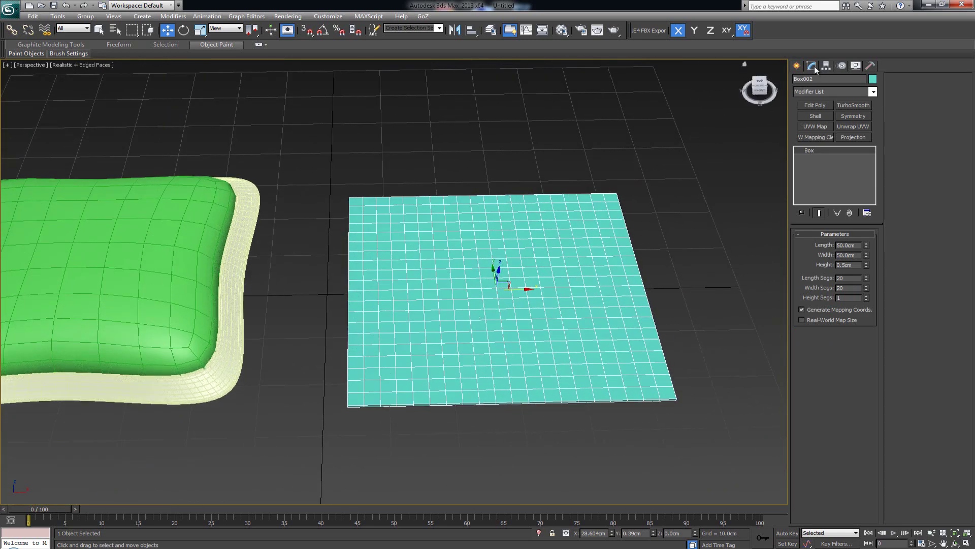
pyautogui.keyDown('alt'); pyautogui.moveTo(562, 290); pyautogui.dragTo(533, 297, button='middle'); pyautogui.keyUp('alt')
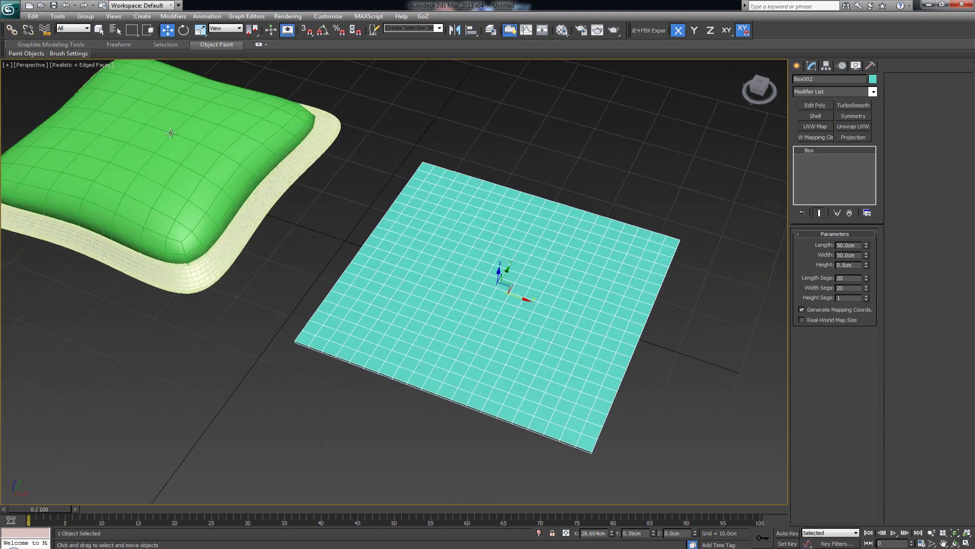
pyautogui.moveTo(255, 154); pyautogui.dragTo(242, 223, button='middle')
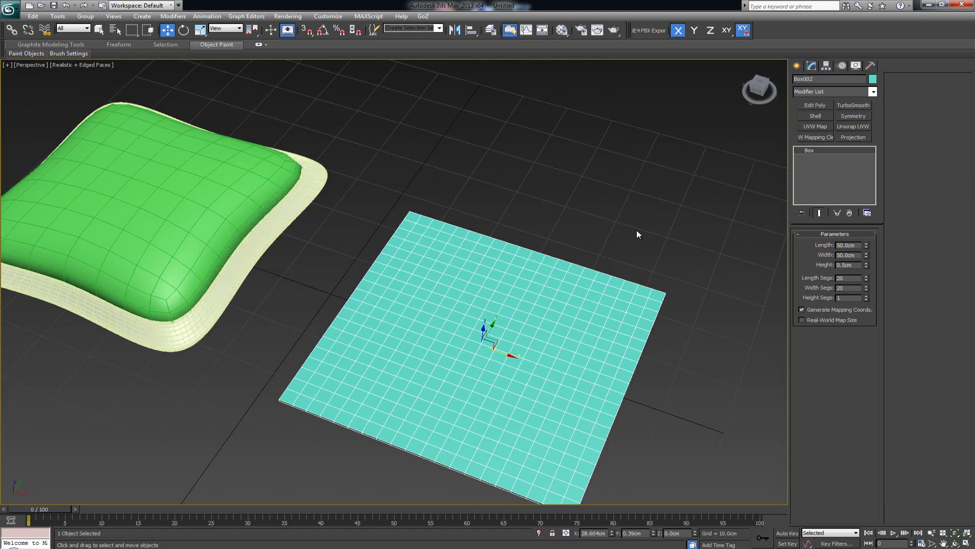
# - Apply a Cloth modifier to the segmented flat box
pyautogui.click(851, 93)
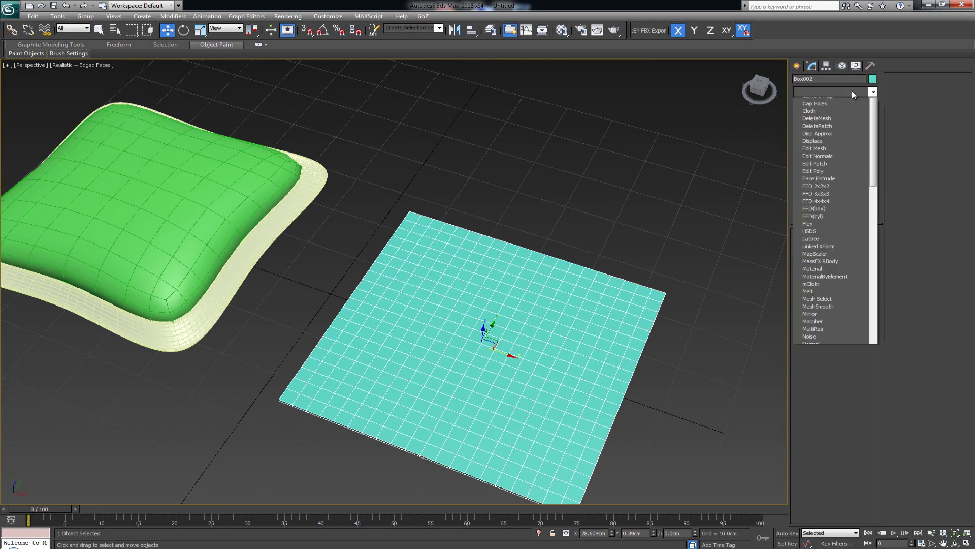
pyautogui.press('c')
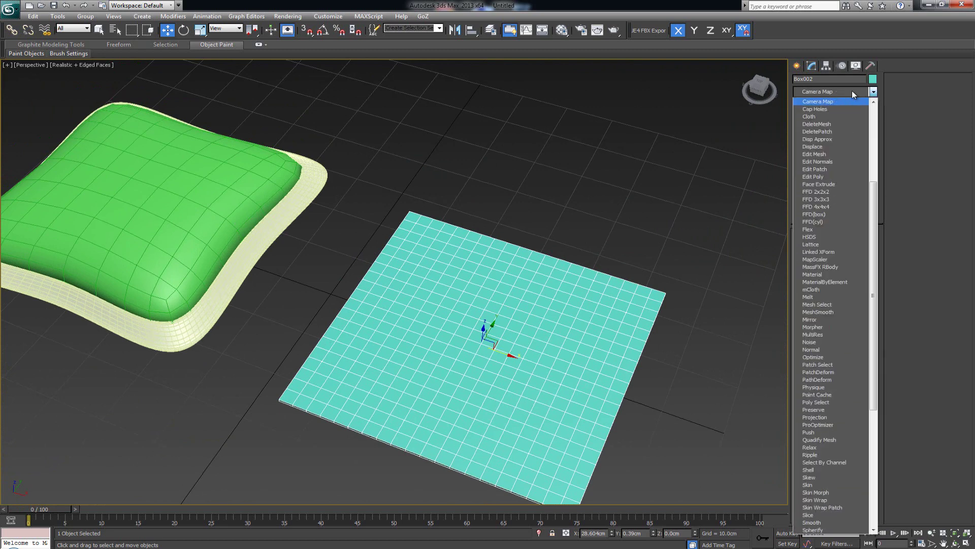
pyautogui.click(832, 118)
pyautogui.keyDown('alt'); pyautogui.moveTo(507, 259); pyautogui.dragTo(535, 257, button='middle'); pyautogui.keyUp('alt')
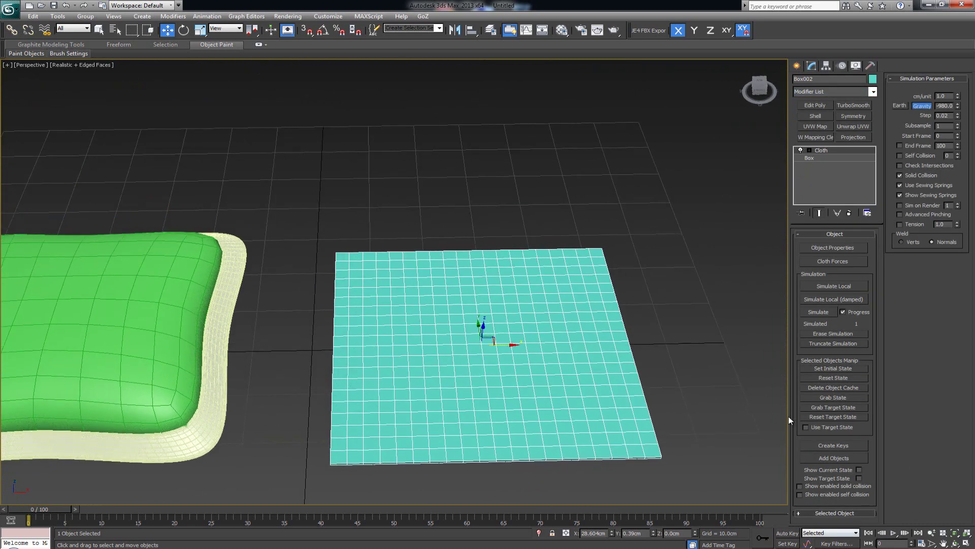
pyautogui.moveTo(523, 339)
pyautogui.keyDown('alt'); pyautogui.mouseDown(button='middle')
pyautogui.moveTo(527, 328)
pyautogui.moveTo(535, 337)
pyautogui.mouseUp(button='middle'); pyautogui.keyUp('alt')
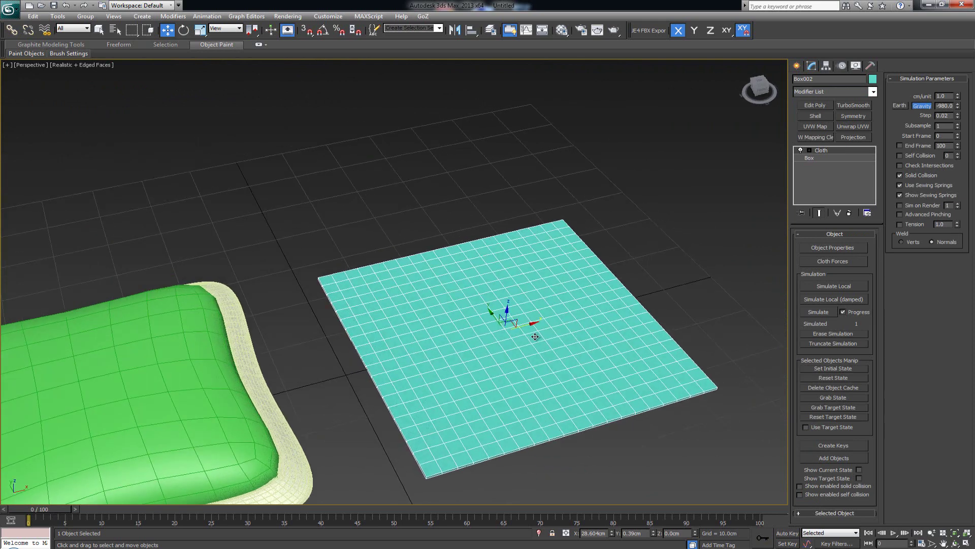
pyautogui.keyDown('alt'); pyautogui.moveTo(471, 345); pyautogui.dragTo(495, 339, button='middle'); pyautogui.keyUp('alt')
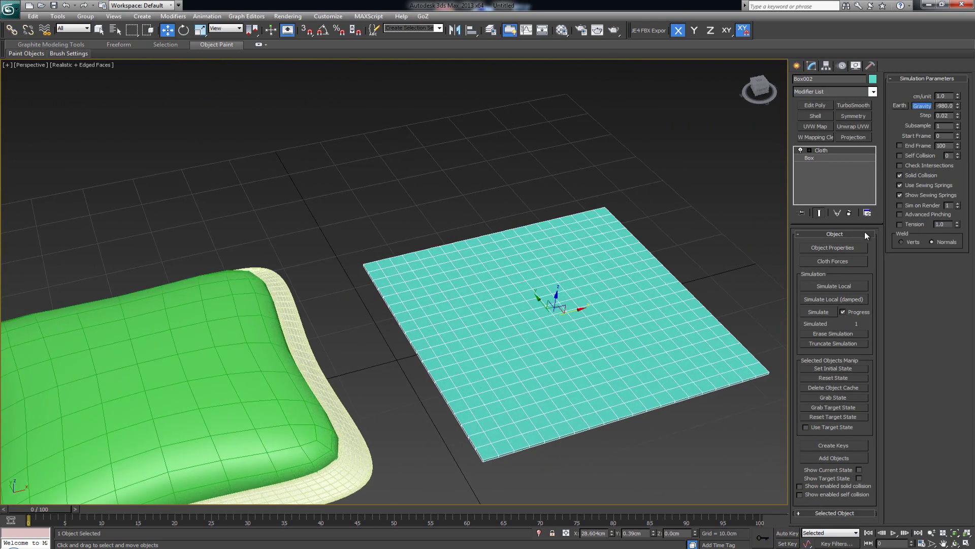
# - Define the flat box as a Cloth object with the Cotton preset and set its internal pressure in the object properties
pyautogui.click(833, 248)
pyautogui.moveTo(462, 108); pyautogui.dragTo(189, 85)
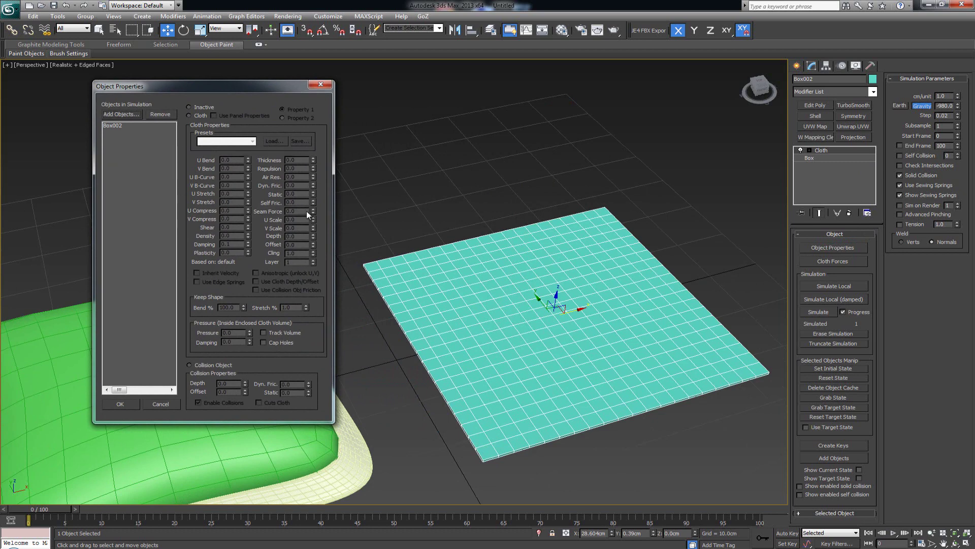
pyautogui.click(111, 126)
pyautogui.click(200, 117)
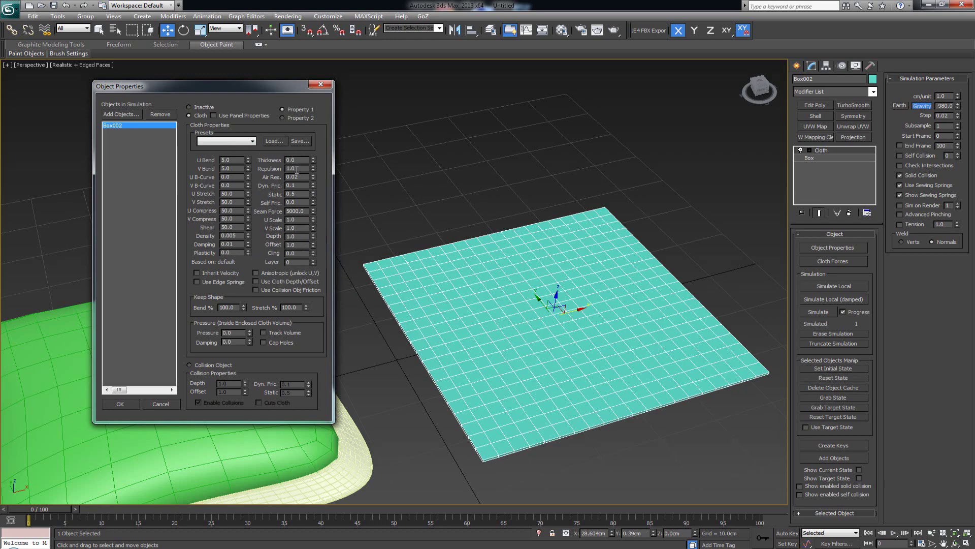
pyautogui.click(244, 145)
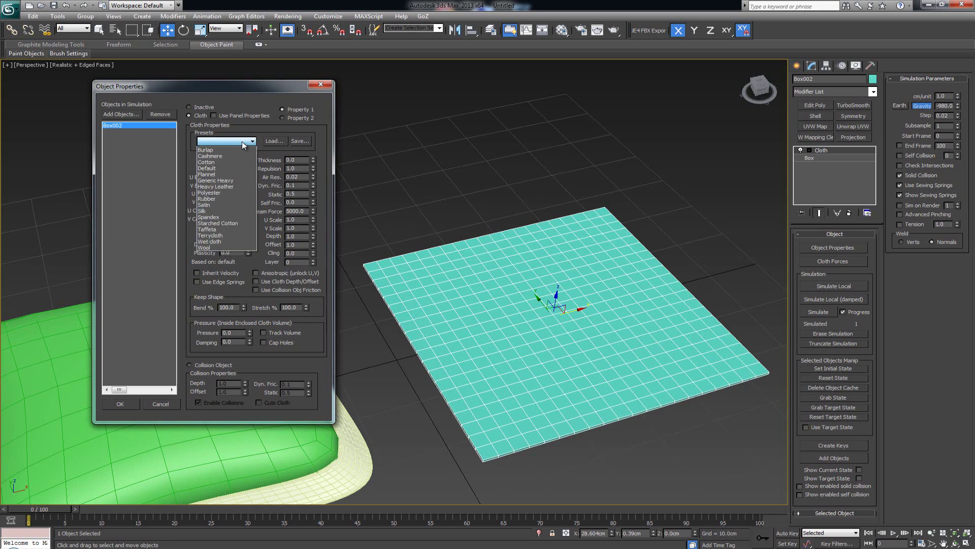
pyautogui.click(222, 162)
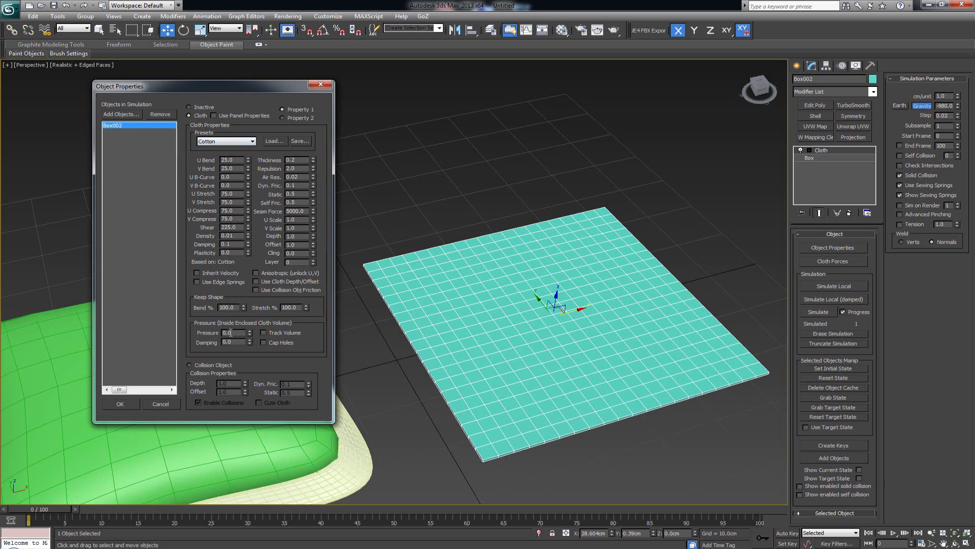
pyautogui.doubleClick(217, 330)
pyautogui.click(130, 405)
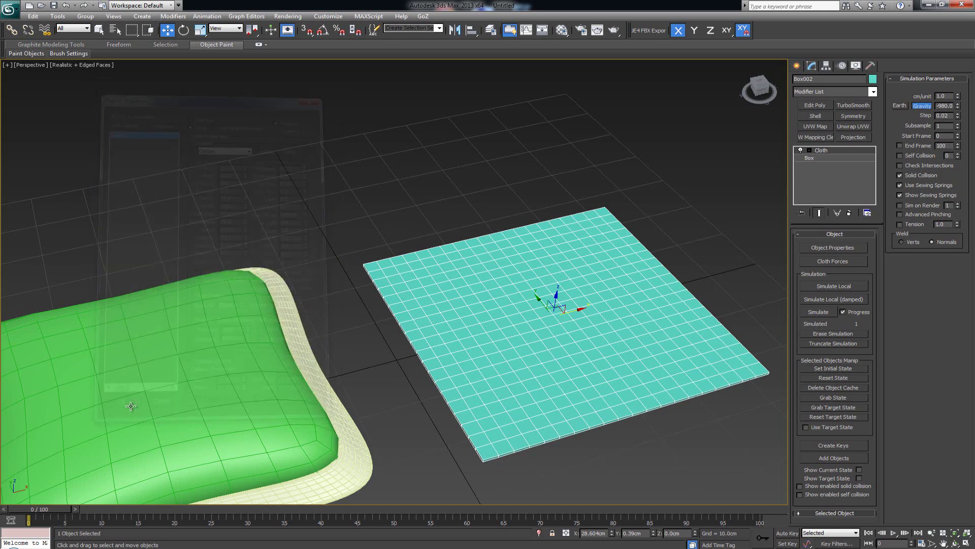
# - Run a local cloth simulation to inflate the flat box into a cushion, stopping it once the shape is puffed up
pyautogui.moveTo(446, 319); pyautogui.dragTo(456, 274, button='middle')
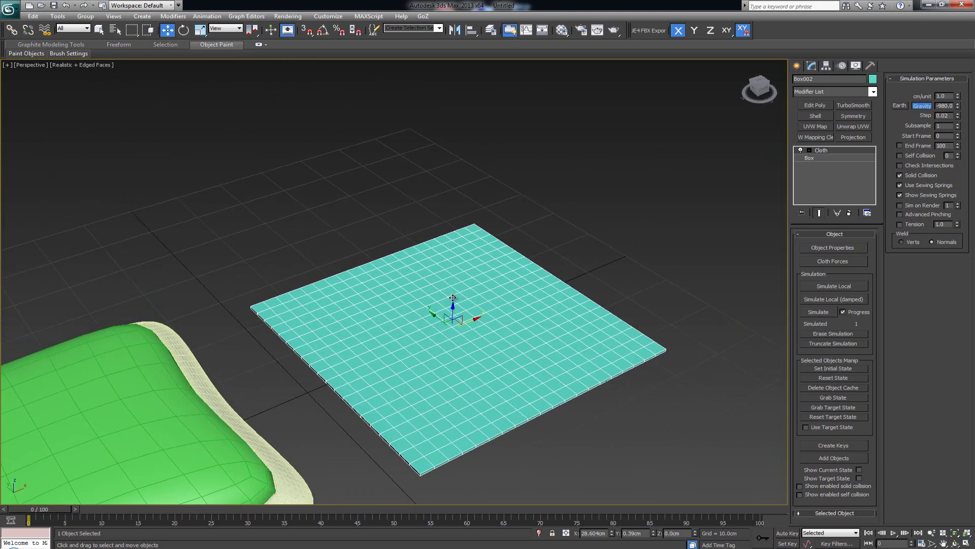
pyautogui.scroll(2, 456, 271)
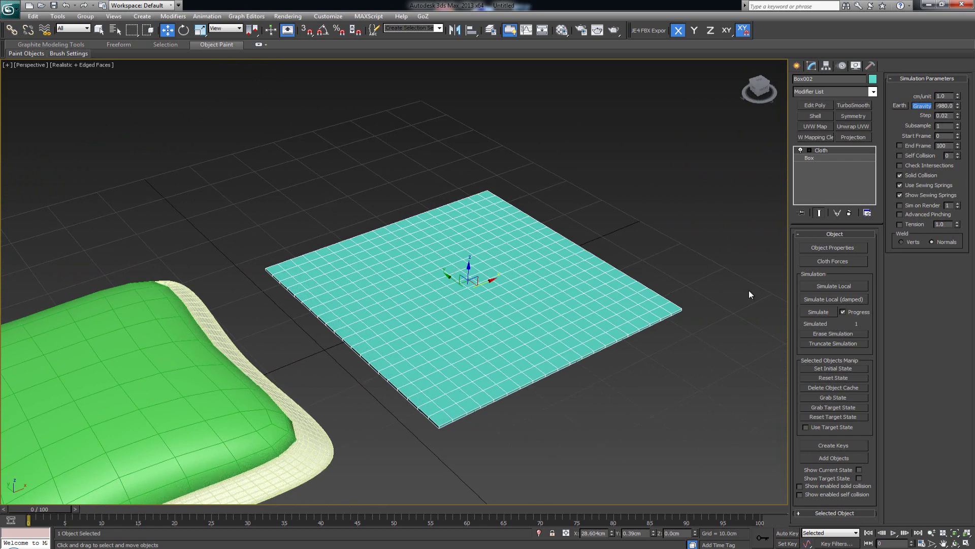
pyautogui.click(837, 286)
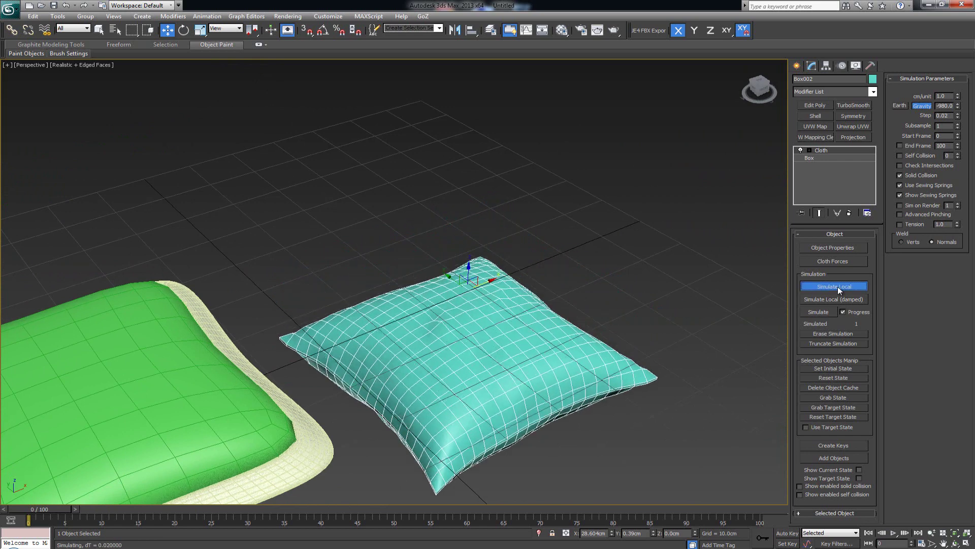
pyautogui.click(837, 287)
pyautogui.moveTo(557, 316); pyautogui.dragTo(561, 277, button='middle')
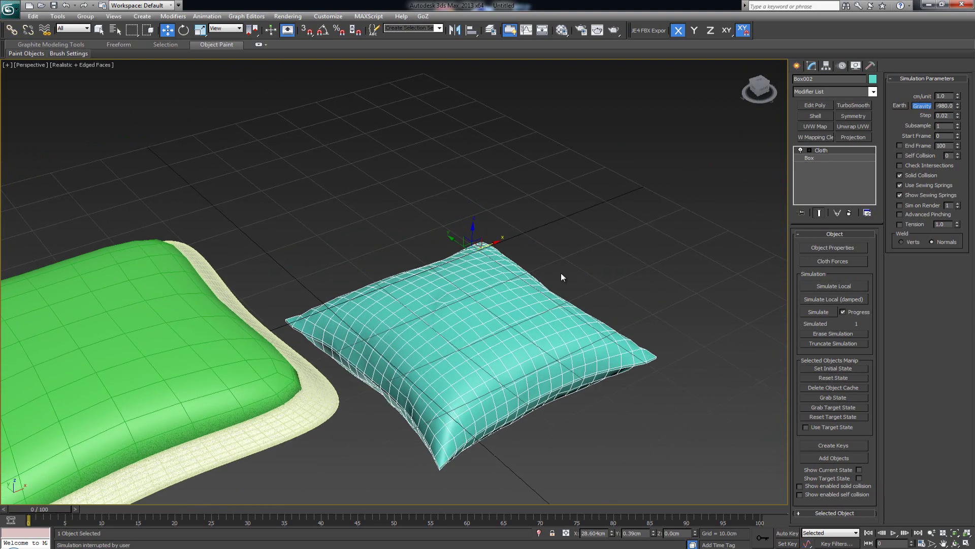
# - Raise the inflated cushion along the Z axis to about 27.3 cm and inspect its sides and seams
pyautogui.moveTo(472, 229); pyautogui.dragTo(472, 99)
pyautogui.scroll(2, 490, 192)
pyautogui.keyDown('alt'); pyautogui.moveTo(457, 258); pyautogui.dragTo(457, 231, button='middle'); pyautogui.keyUp('alt')
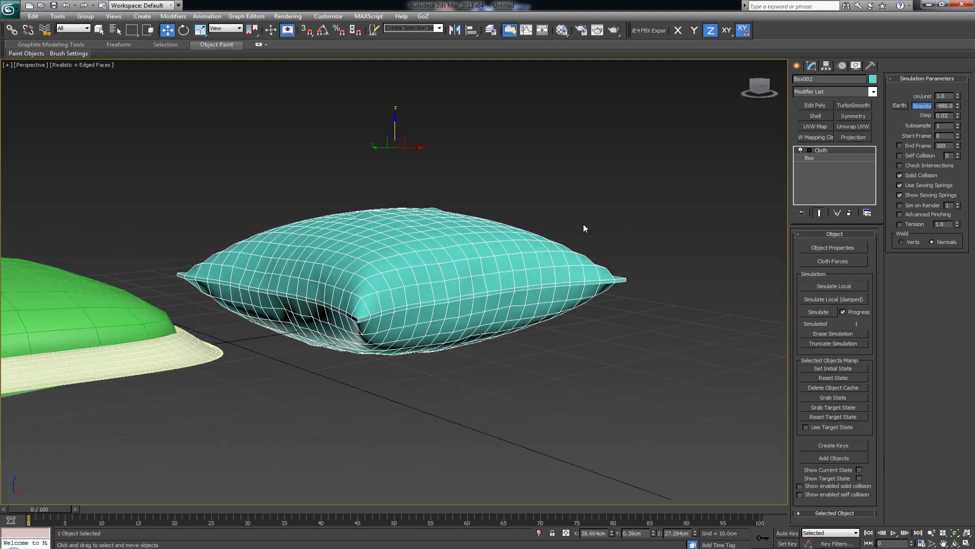
pyautogui.keyDown('alt'); pyautogui.moveTo(612, 308); pyautogui.dragTo(428, 337, button='middle'); pyautogui.keyUp('alt')
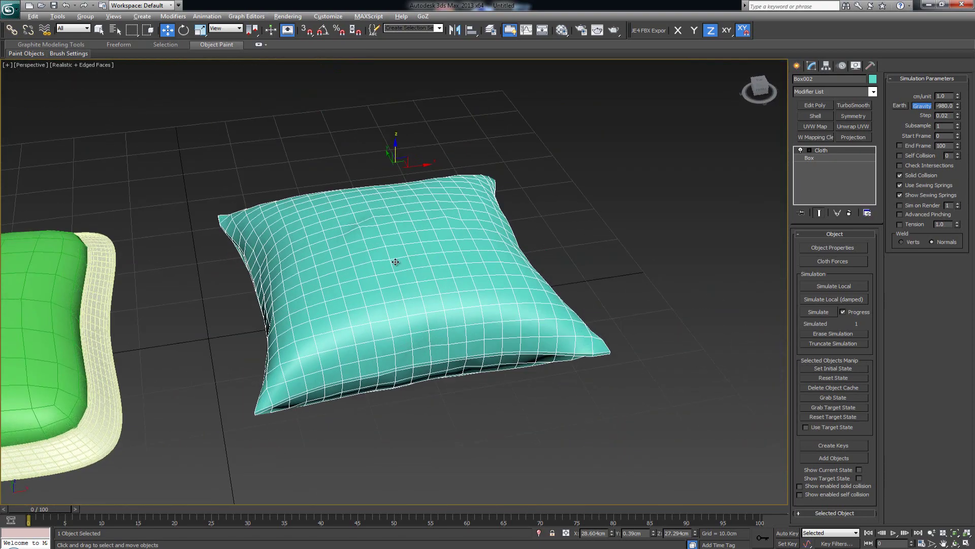
pyautogui.keyDown('alt'); pyautogui.moveTo(396, 262); pyautogui.dragTo(436, 250, button='middle'); pyautogui.keyUp('alt')
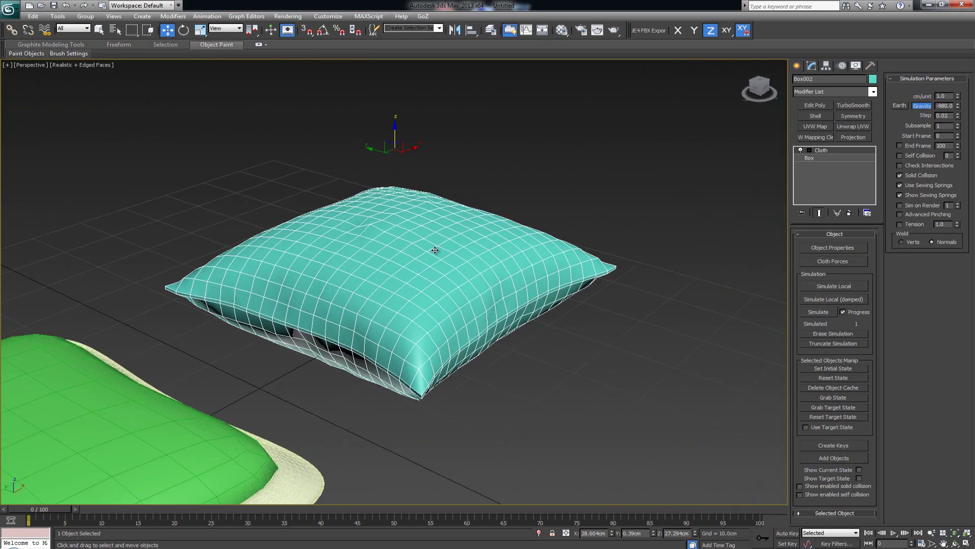
# - Try a second local simulation on the cushion, stop it, and raise the fallen cushion along Z to about 221 cm
pyautogui.click(838, 286)
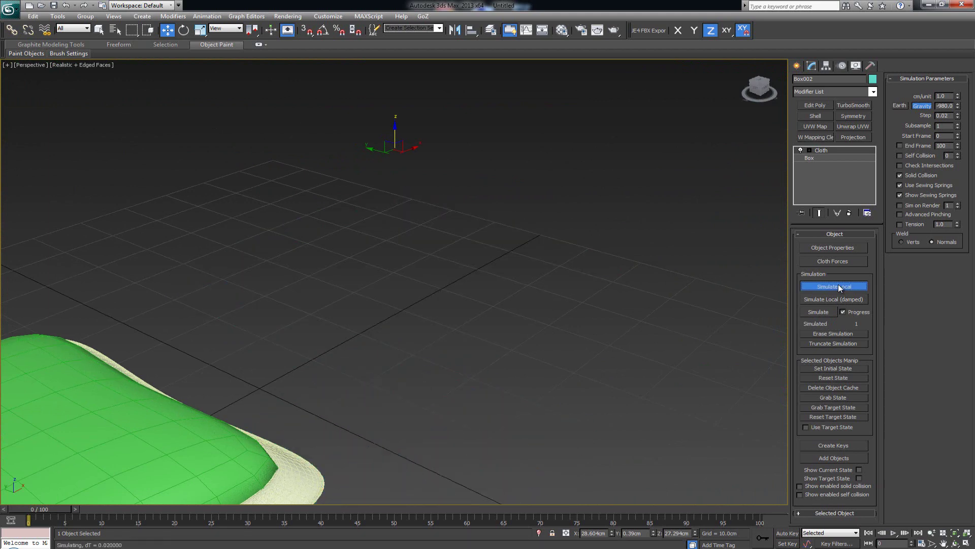
pyautogui.press('Escape')
pyautogui.scroll(-8, 458, 313)
pyautogui.hotkey('ctrl', 'z')
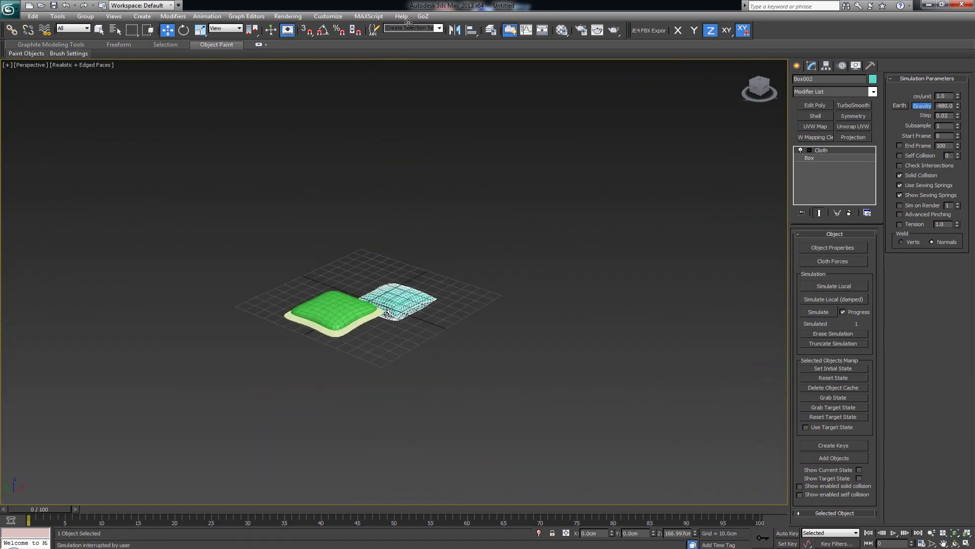
pyautogui.moveTo(405, 91); pyautogui.dragTo(398, 226, button='middle')
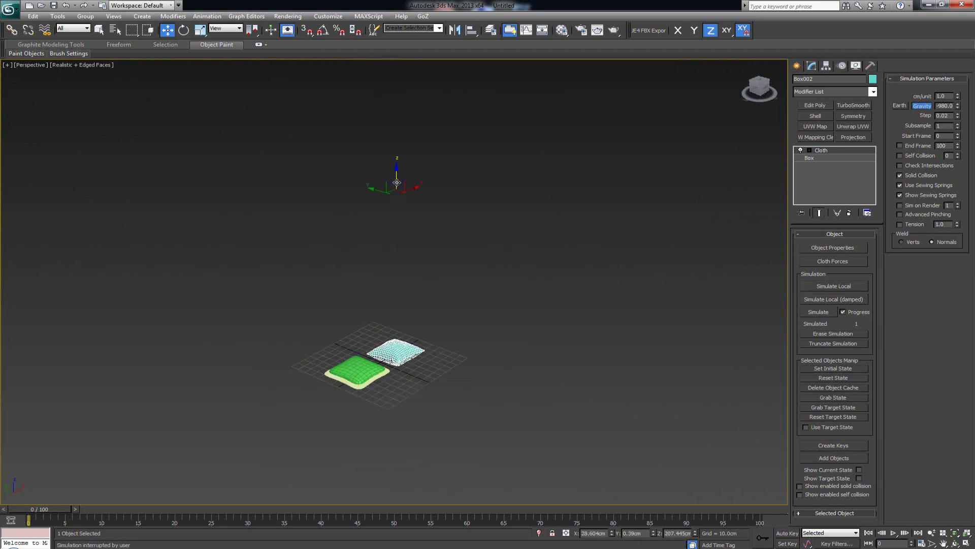
pyautogui.press('z')
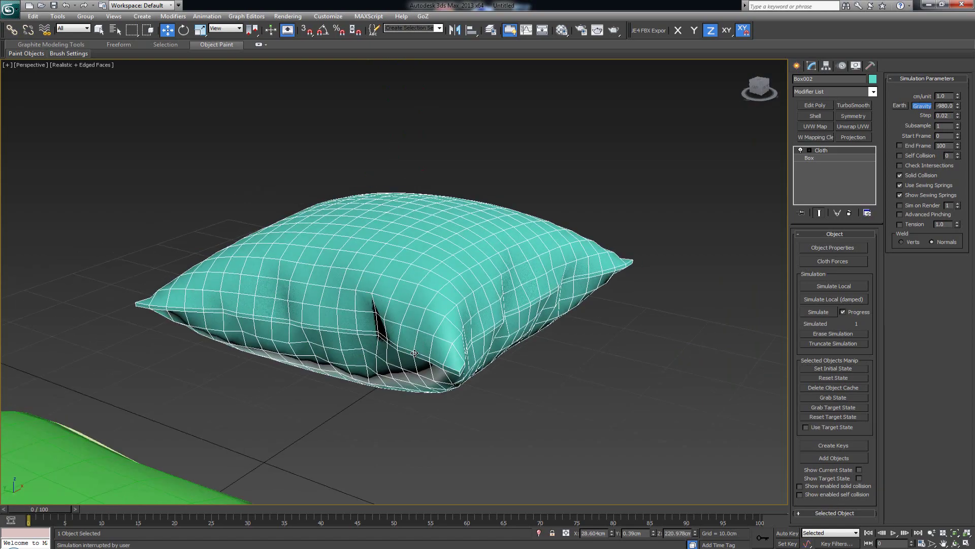
pyautogui.keyDown('alt'); pyautogui.moveTo(414, 305); pyautogui.dragTo(394, 382, button='middle'); pyautogui.keyUp('alt')
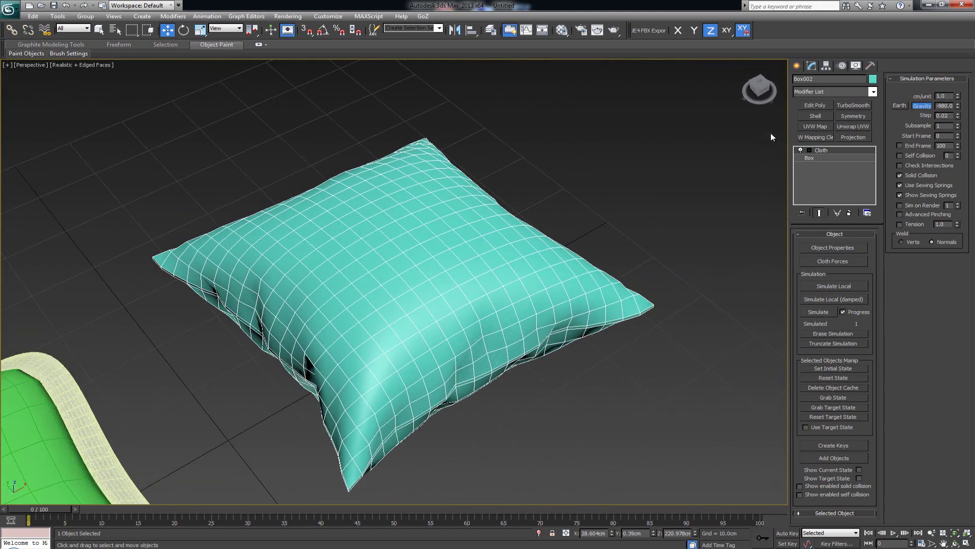
pyautogui.scroll(-5, 505, 258)
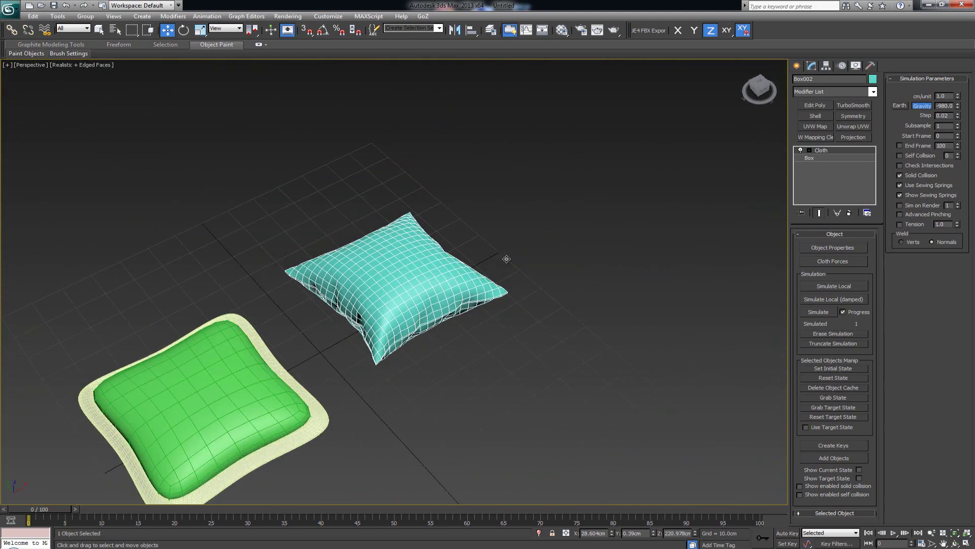
pyautogui.keyDown('alt'); pyautogui.moveTo(438, 327); pyautogui.dragTo(452, 247, button='middle'); pyautogui.keyUp('alt')
# - Undo the second simulation and the move that followed it
pyautogui.hotkey('ctrl', 'z')
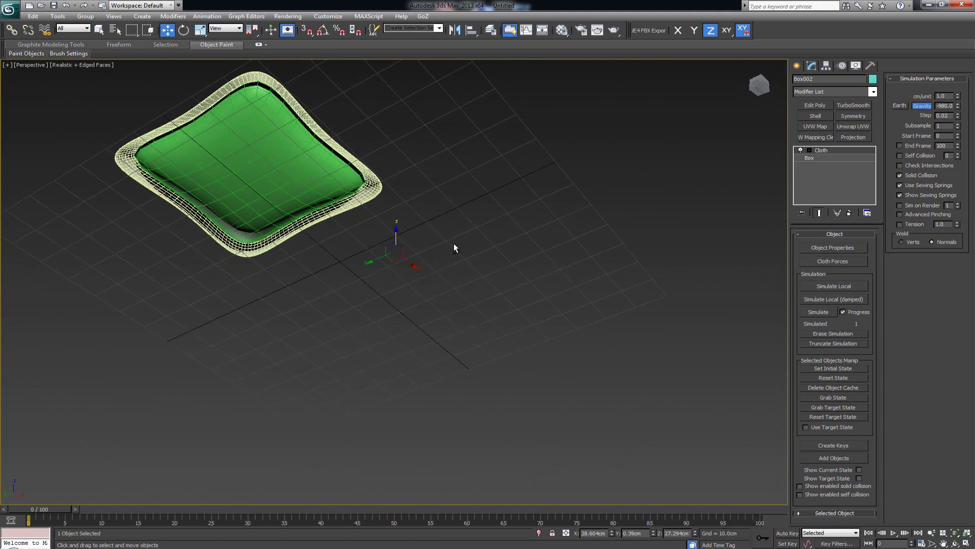
pyautogui.keyDown('alt'); pyautogui.moveTo(453, 248); pyautogui.dragTo(403, 326, button='middle'); pyautogui.keyUp('alt')
pyautogui.scroll(4, 415, 305)
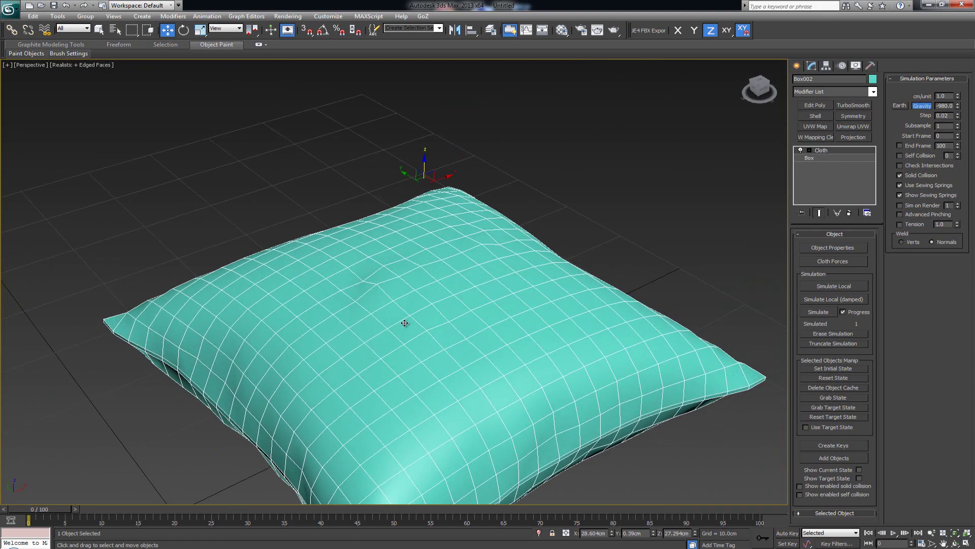
# - Center the pivot of the inflated cushion to the object
pyautogui.click(826, 67)
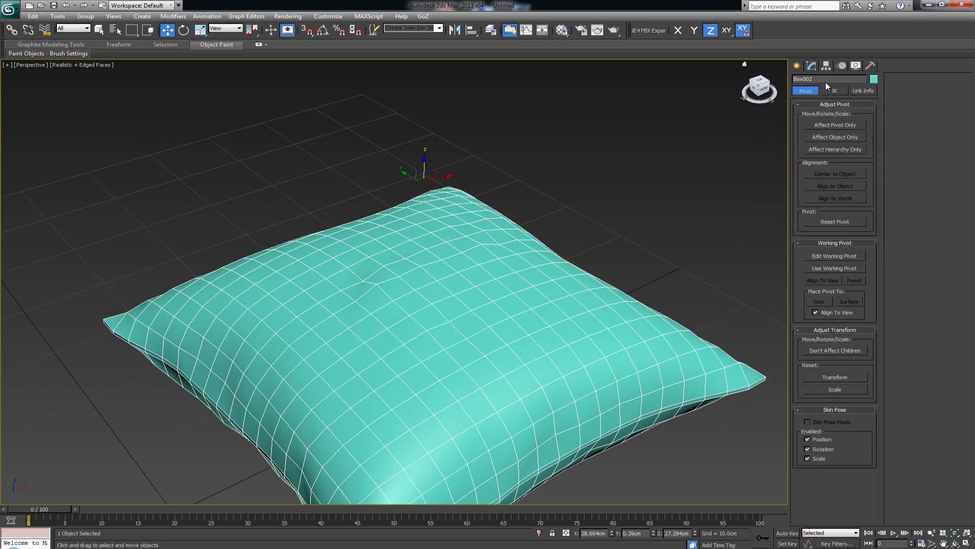
pyautogui.click(837, 127)
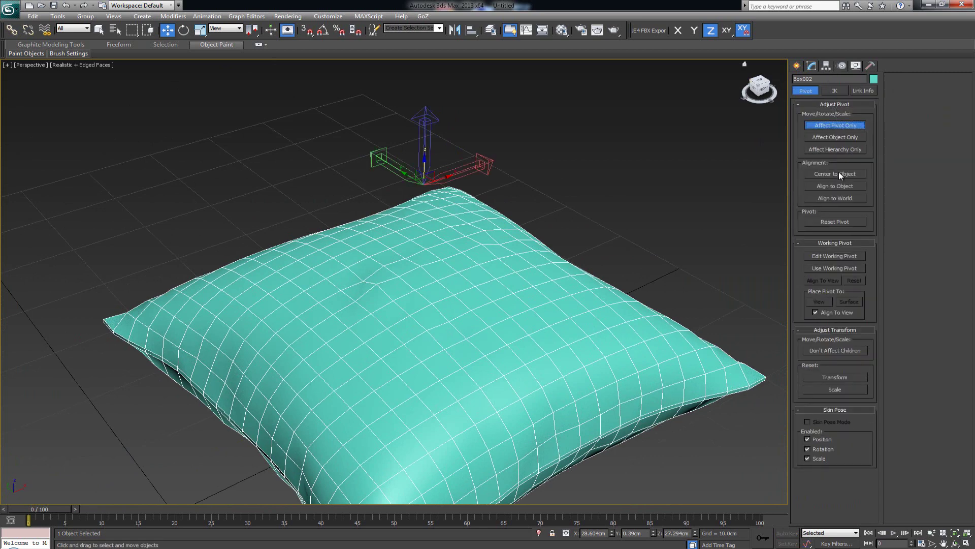
pyautogui.click(839, 174)
pyautogui.click(834, 124)
pyautogui.scroll(-3, 459, 160)
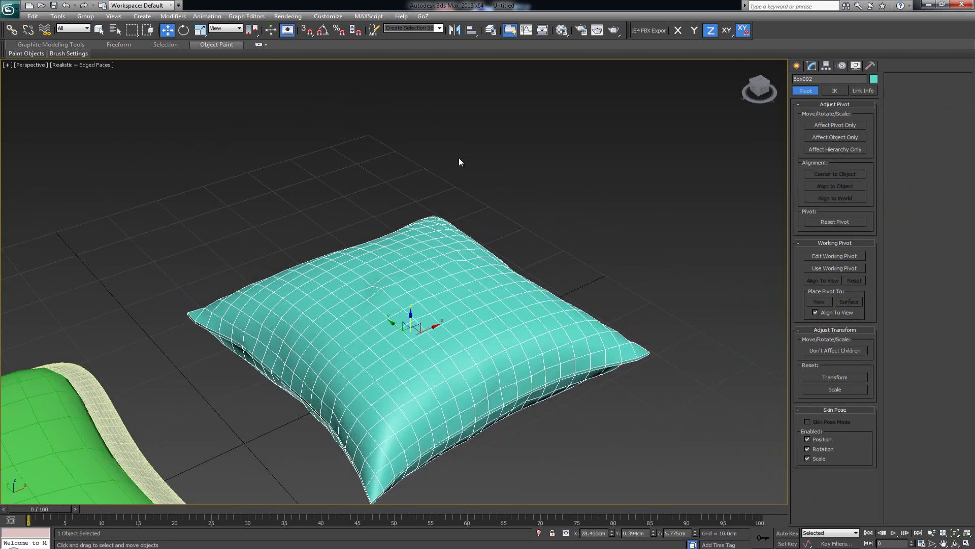
# - Isolate the inflated cushion and add an Edit Poly modifier above the Cloth modifier
pyautogui.keyDown('alt'); pyautogui.moveTo(429, 167); pyautogui.dragTo(410, 234, button='middle'); pyautogui.keyUp('alt')
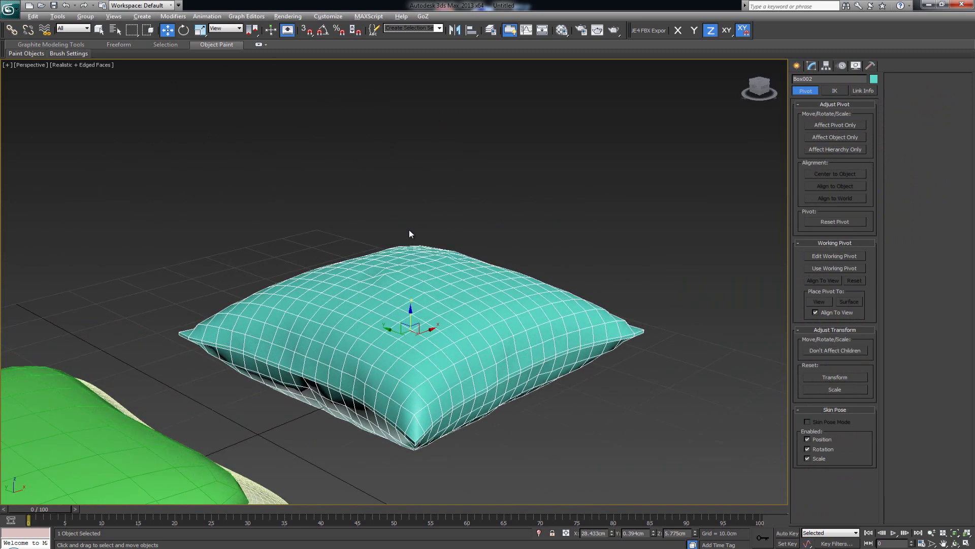
pyautogui.hotkey('alt', 'q')
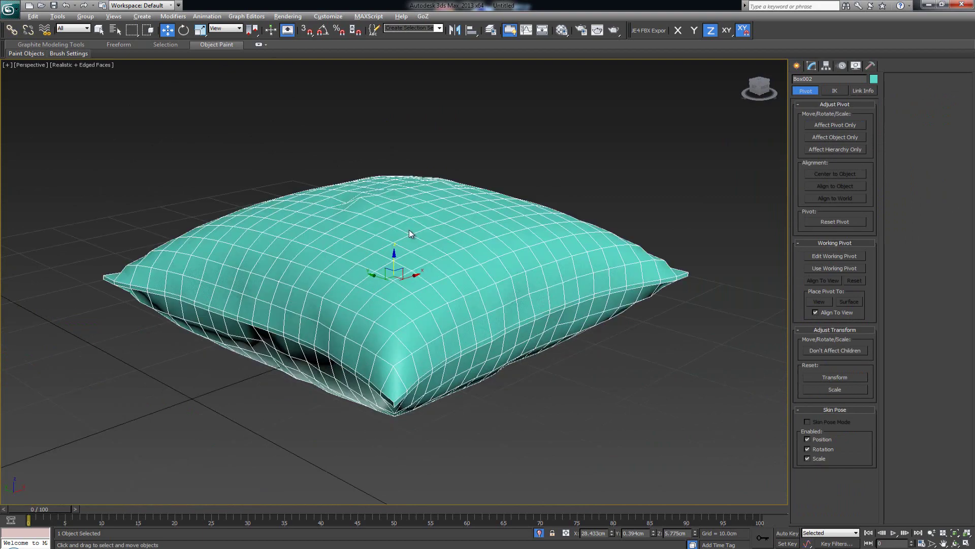
pyautogui.keyDown('alt'); pyautogui.moveTo(404, 239); pyautogui.dragTo(592, 139, button='middle'); pyautogui.keyUp('alt')
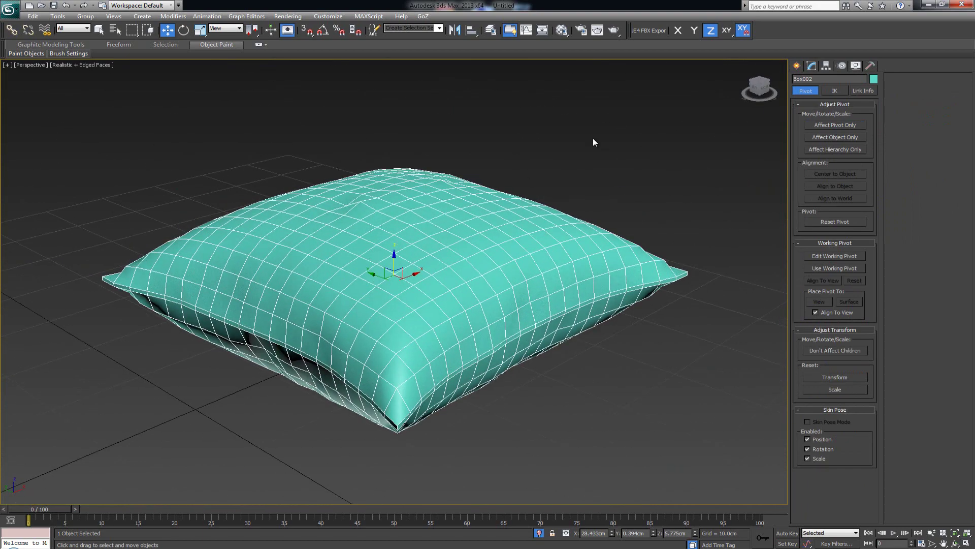
pyautogui.click(811, 66)
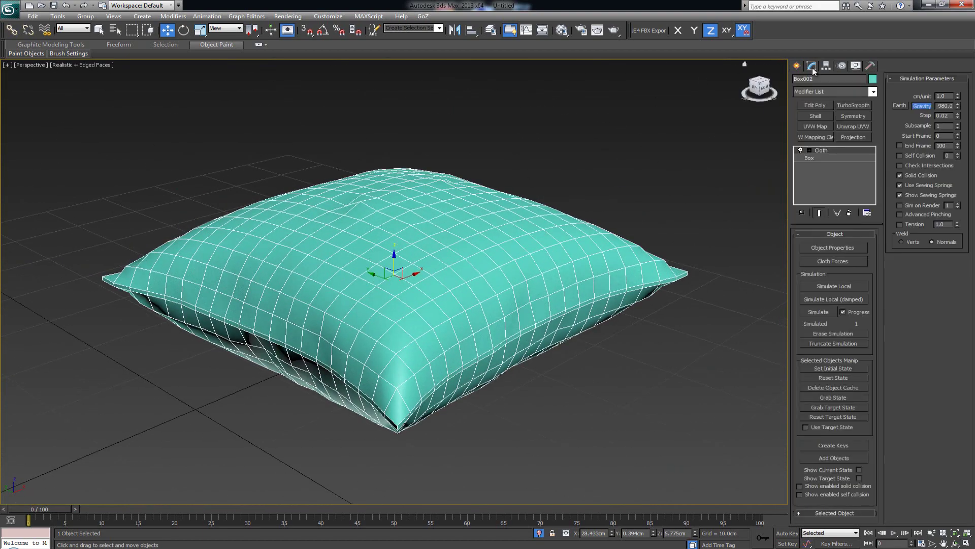
pyautogui.click(816, 105)
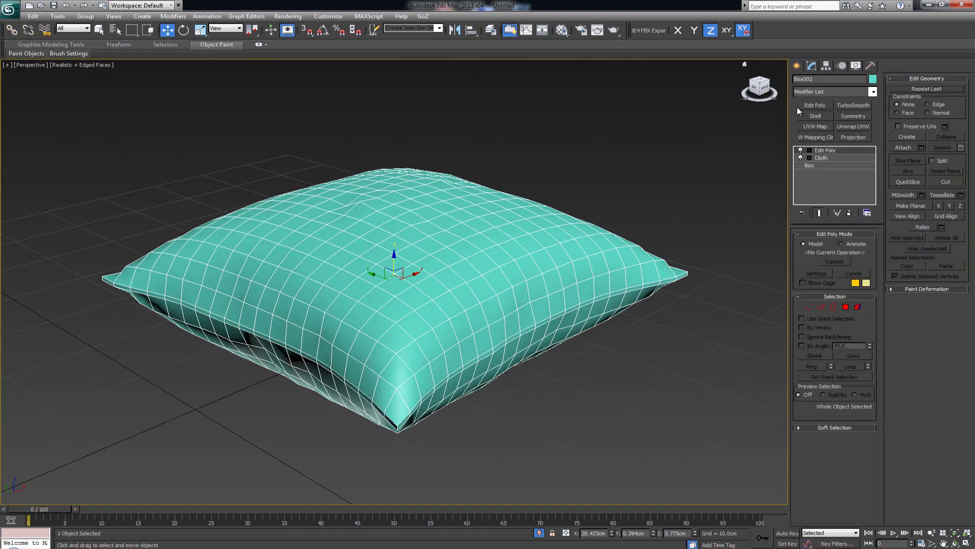
# - Examine the cushion's mesh from above and from below for creases and intersecting faces
pyautogui.scroll(-3, 476, 182)
pyautogui.scroll(3, 476, 186)
pyautogui.keyDown('alt'); pyautogui.moveTo(462, 203); pyautogui.dragTo(424, 236, button='middle'); pyautogui.keyUp('alt')
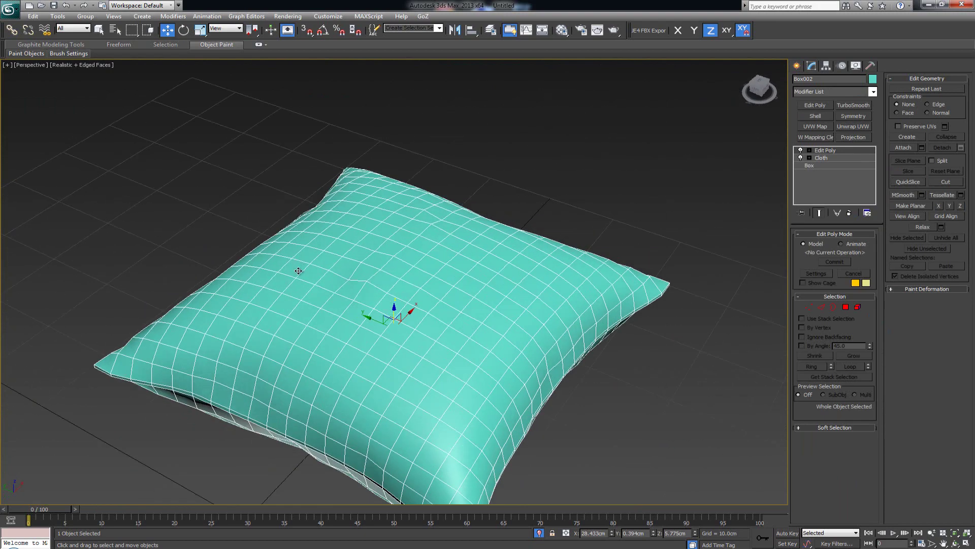
pyautogui.scroll(-3, 298, 271)
pyautogui.scroll(-2, 298, 270)
pyautogui.keyDown('alt'); pyautogui.moveTo(341, 284); pyautogui.dragTo(486, 208, button='middle'); pyautogui.keyUp('alt')
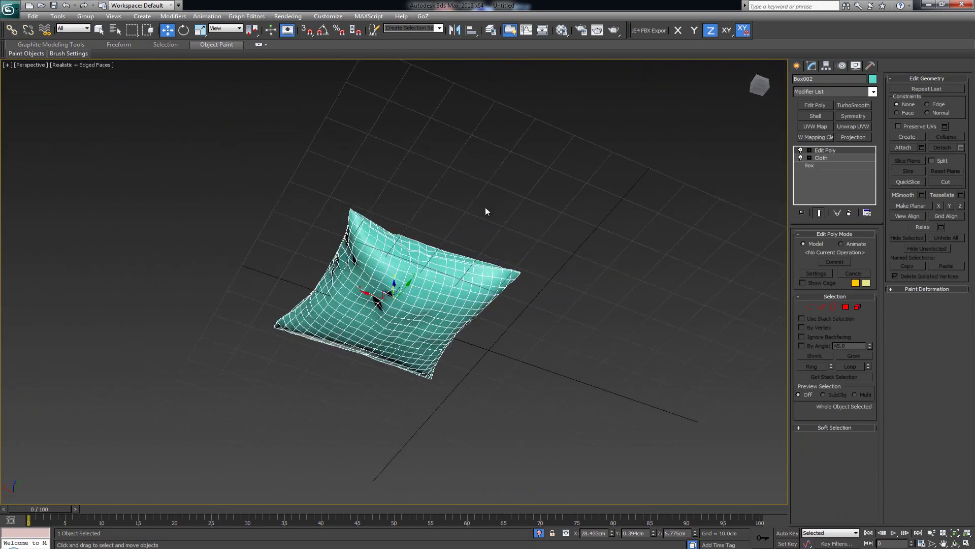
pyautogui.scroll(4, 377, 232)
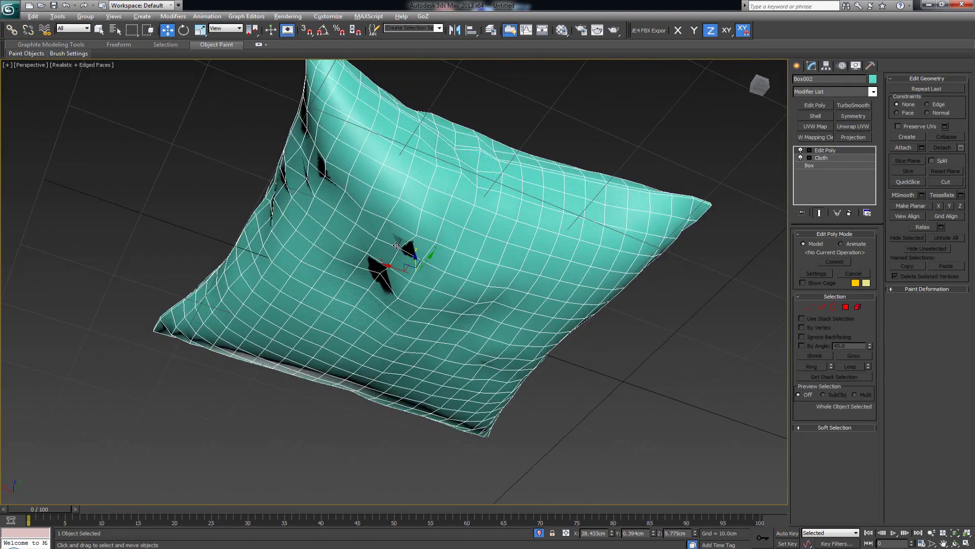
pyautogui.scroll(2, 418, 252)
pyautogui.keyDown('alt'); pyautogui.moveTo(418, 253); pyautogui.dragTo(492, 311, button='middle'); pyautogui.keyUp('alt')
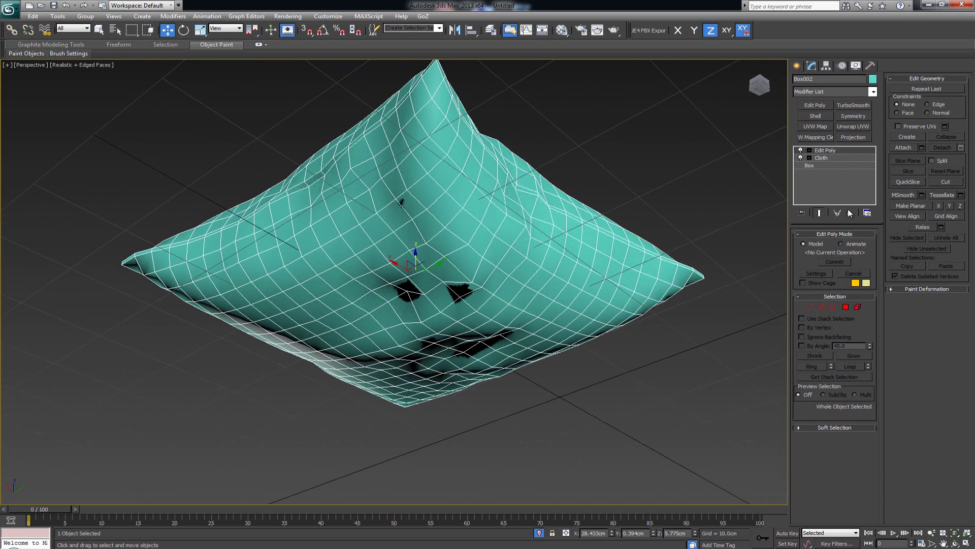
# - Activate the Paint Deformation Relax brush at polygon level and set its brush size to 10 cm
pyautogui.click(846, 306)
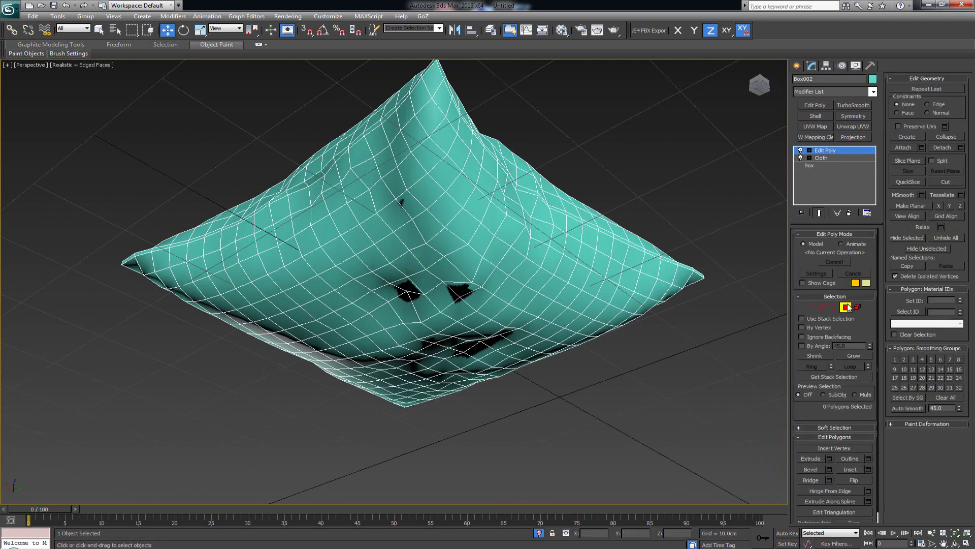
pyautogui.click(919, 423)
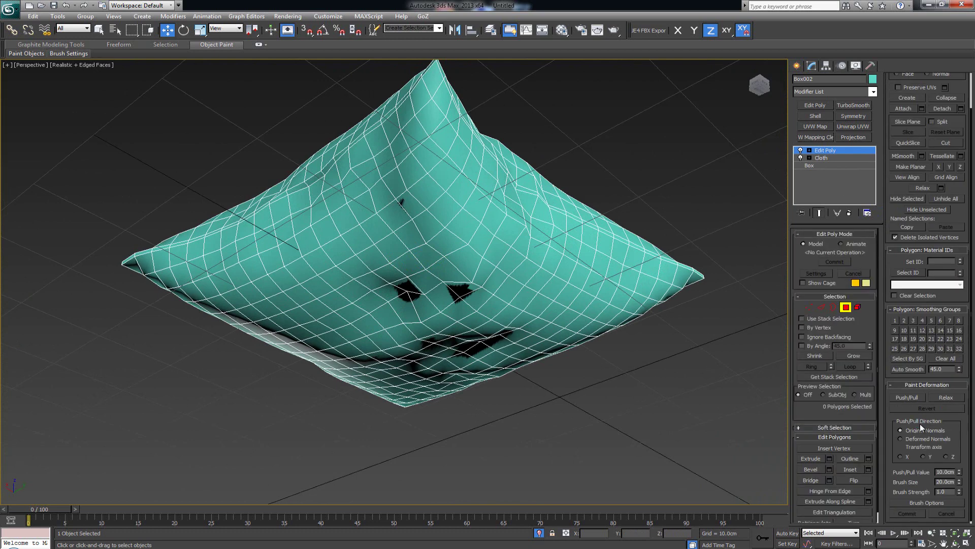
pyautogui.moveTo(950, 420); pyautogui.dragTo(952, 378)
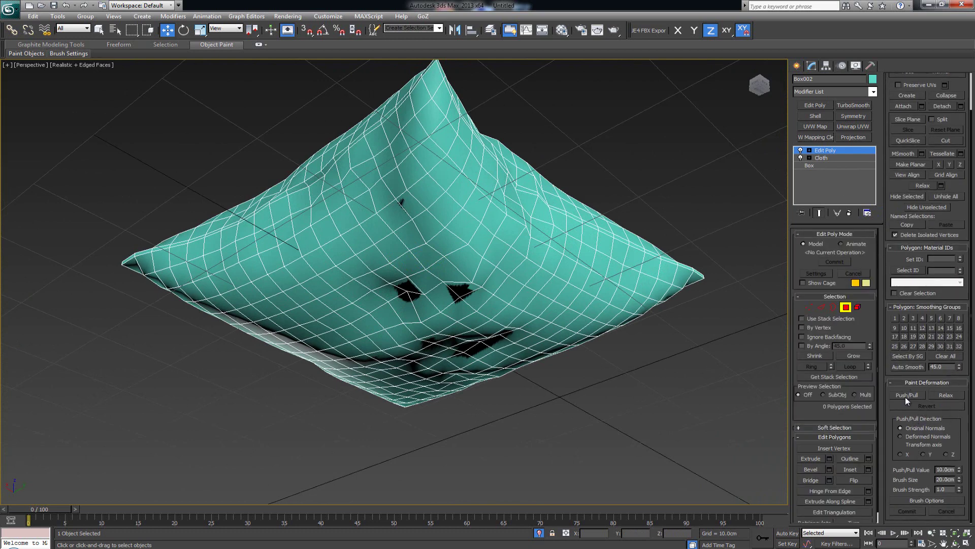
pyautogui.click(947, 395)
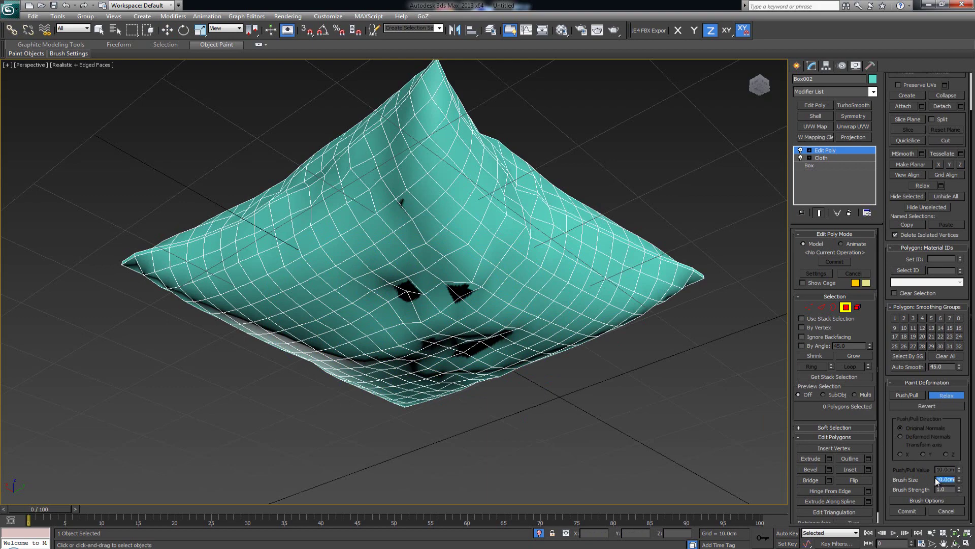
# - Paint with the Relax brush over the creased and intersecting faces on the cushion's underside
pyautogui.moveTo(520, 404)
pyautogui.keyDown('alt'); pyautogui.mouseDown(button='middle')
pyautogui.moveTo(529, 385)
pyautogui.moveTo(539, 395)
pyautogui.mouseUp(button='middle'); pyautogui.keyUp('alt')
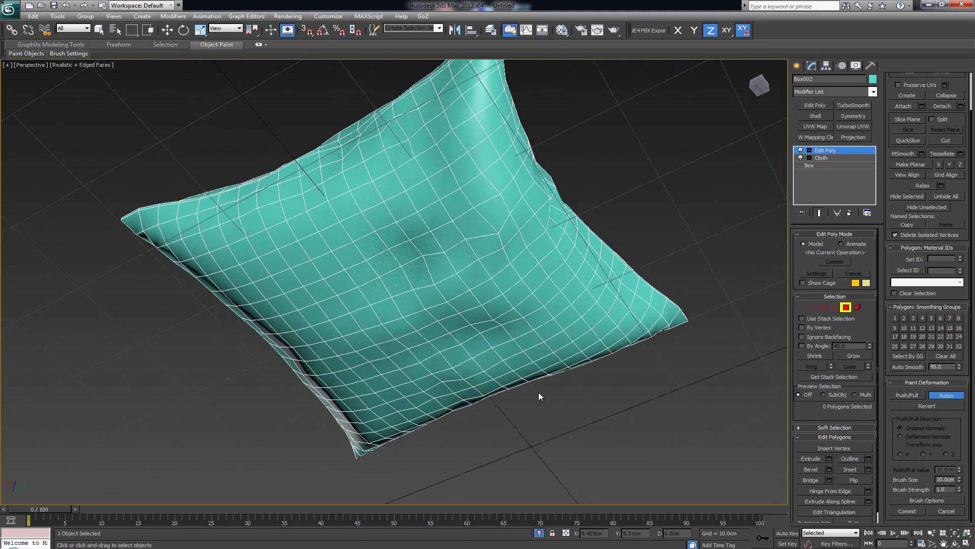
pyautogui.click(944, 394)
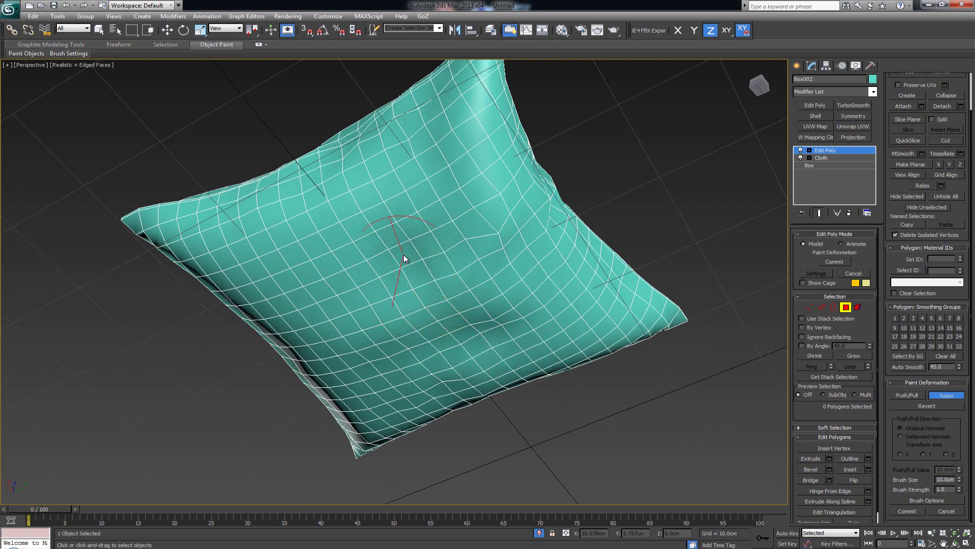
pyautogui.moveTo(403, 254)
pyautogui.mouseDown()
pyautogui.moveTo(421, 241)
pyautogui.moveTo(436, 283)
pyautogui.moveTo(477, 270)
pyautogui.moveTo(475, 235)
pyautogui.moveTo(428, 230)
pyautogui.moveTo(377, 245)
pyautogui.moveTo(360, 264)
pyautogui.moveTo(393, 296)
pyautogui.moveTo(447, 290)
pyautogui.moveTo(460, 312)
pyautogui.moveTo(484, 318)
pyautogui.moveTo(467, 348)
pyautogui.moveTo(469, 367)
pyautogui.moveTo(506, 359)
pyautogui.moveTo(355, 329)
pyautogui.moveTo(410, 245)
pyautogui.moveTo(374, 220)
pyautogui.moveTo(367, 188)
pyautogui.moveTo(398, 150)
pyautogui.moveTo(257, 205)
pyautogui.moveTo(390, 358)
pyautogui.moveTo(457, 395)
pyautogui.moveTo(519, 340)
pyautogui.moveTo(518, 261)
pyautogui.moveTo(482, 195)
pyautogui.moveTo(593, 287)
pyautogui.moveTo(496, 156)
pyautogui.moveTo(583, 178)
pyautogui.mouseUp()
pyautogui.moveTo(584, 178)
pyautogui.keyDown('alt'); pyautogui.mouseDown(button='middle')
pyautogui.moveTo(596, 202)
pyautogui.moveTo(576, 243)
pyautogui.moveTo(598, 285)
pyautogui.moveTo(589, 279)
pyautogui.mouseUp(button='middle'); pyautogui.keyUp('alt')
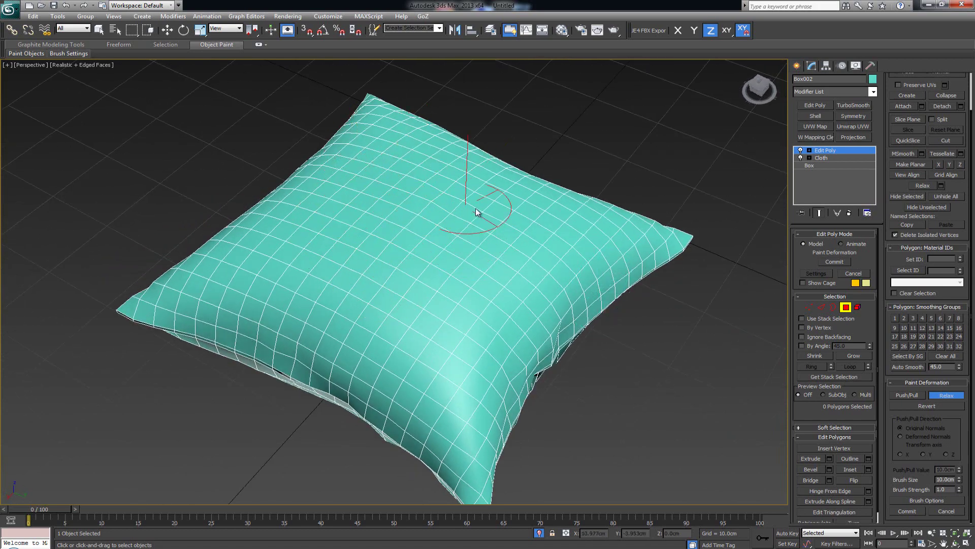
# - Relax the cushion's side faces along the rim, turn the brush off and leave polygon level
pyautogui.moveTo(388, 335)
pyautogui.keyDown('alt'); pyautogui.mouseDown(button='middle')
pyautogui.moveTo(401, 285)
pyautogui.moveTo(324, 285)
pyautogui.moveTo(334, 270)
pyautogui.mouseUp(button='middle'); pyautogui.keyUp('alt')
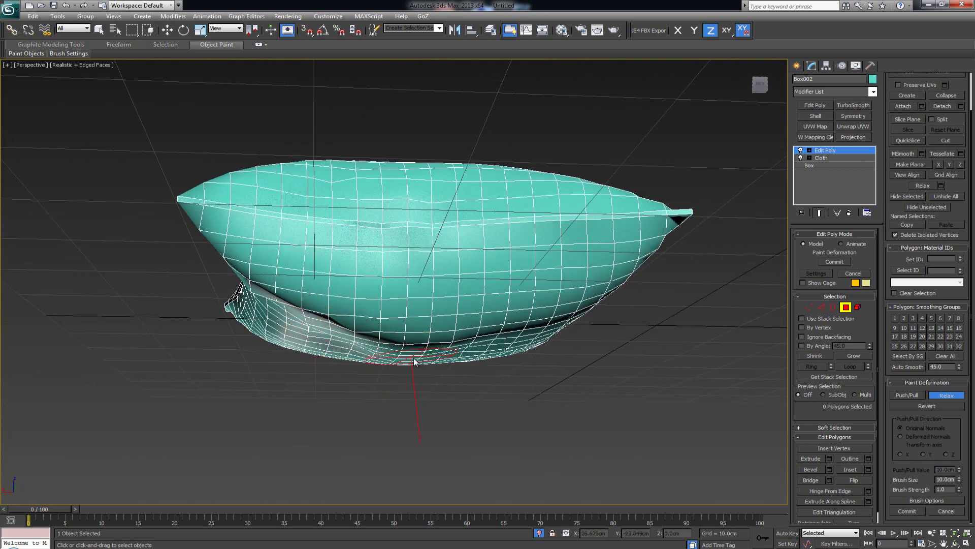
pyautogui.moveTo(414, 360)
pyautogui.mouseDown()
pyautogui.moveTo(414, 318)
pyautogui.moveTo(358, 300)
pyautogui.moveTo(274, 295)
pyautogui.moveTo(370, 338)
pyautogui.moveTo(497, 355)
pyautogui.moveTo(381, 349)
pyautogui.mouseUp()
pyautogui.moveTo(381, 349)
pyautogui.keyDown('alt'); pyautogui.mouseDown(button='middle')
pyautogui.moveTo(411, 356)
pyautogui.moveTo(481, 346)
pyautogui.mouseUp(button='middle'); pyautogui.keyUp('alt')
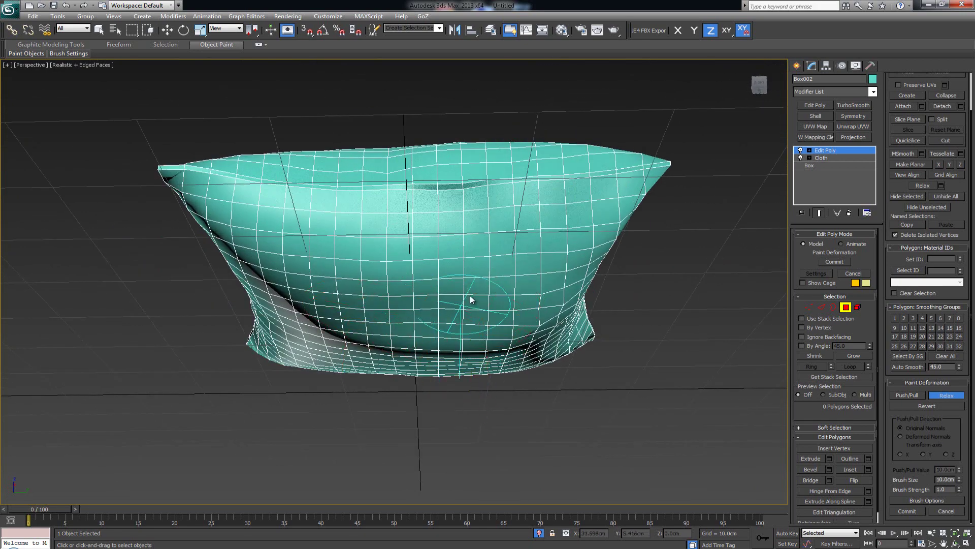
pyautogui.keyDown('alt'); pyautogui.moveTo(471, 294); pyautogui.dragTo(297, 361, button='middle'); pyautogui.keyUp('alt')
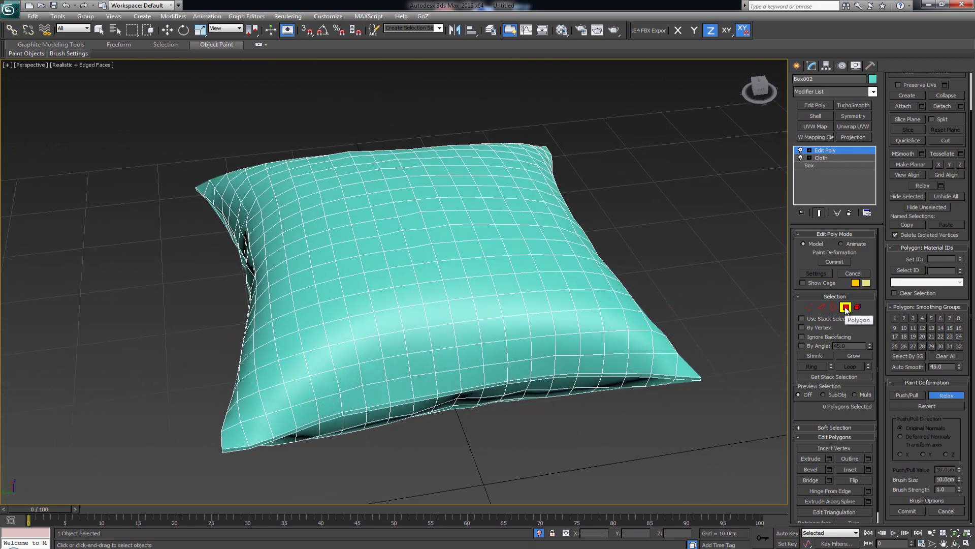
pyautogui.click(950, 396)
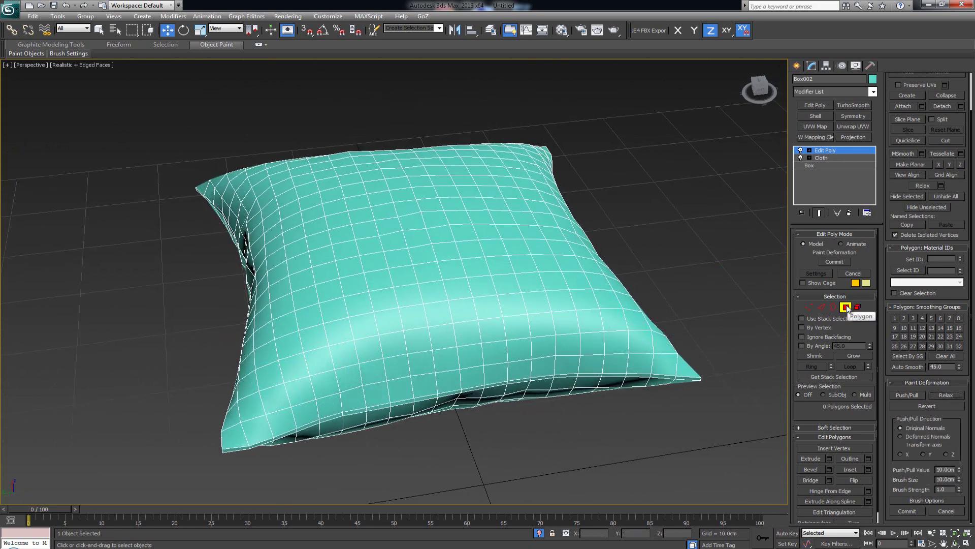
pyautogui.click(845, 307)
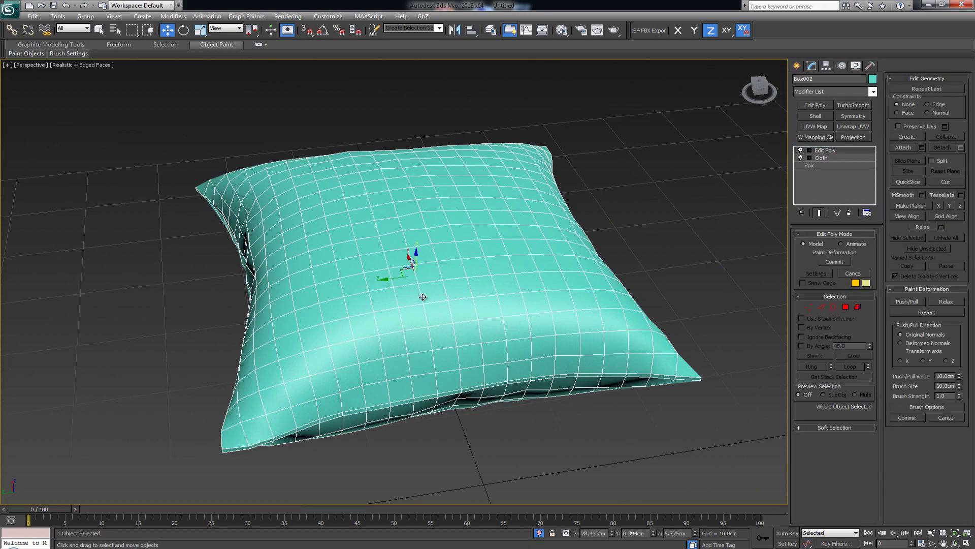
# - End isolation and compare the relaxed cushion with the piped one, with and without edged faces
pyautogui.keyDown('alt'); pyautogui.moveTo(421, 295); pyautogui.dragTo(503, 277, button='middle'); pyautogui.keyUp('alt')
pyautogui.scroll(-3, 503, 276)
pyautogui.scroll(3, 426, 314)
pyautogui.moveTo(386, 274)
pyautogui.keyDown('alt'); pyautogui.mouseDown(button='middle')
pyautogui.moveTo(427, 314)
pyautogui.moveTo(287, 321)
pyautogui.moveTo(402, 333)
pyautogui.moveTo(366, 341)
pyautogui.moveTo(361, 377)
pyautogui.moveTo(380, 343)
pyautogui.moveTo(357, 347)
pyautogui.mouseUp(button='middle'); pyautogui.keyUp('alt')
pyautogui.press('F4')
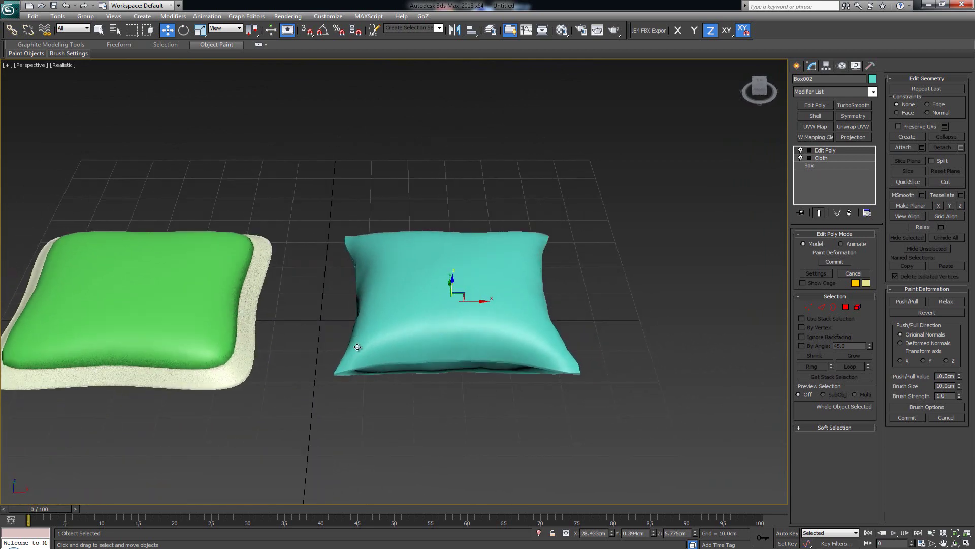
pyautogui.scroll(2, 387, 338)
pyautogui.press('F4')
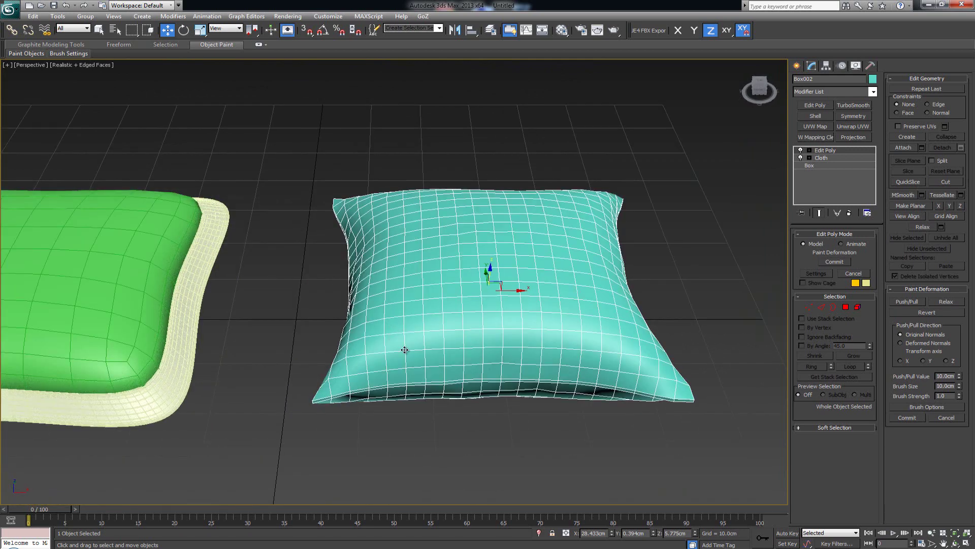
pyautogui.keyDown('alt'); pyautogui.moveTo(404, 350); pyautogui.dragTo(357, 352, button='middle'); pyautogui.keyUp('alt')
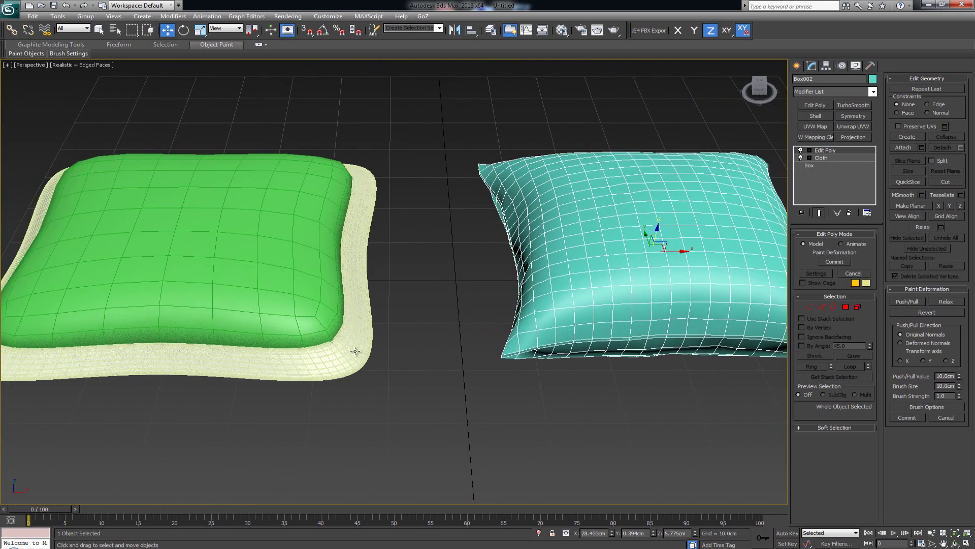
pyautogui.click(345, 351)
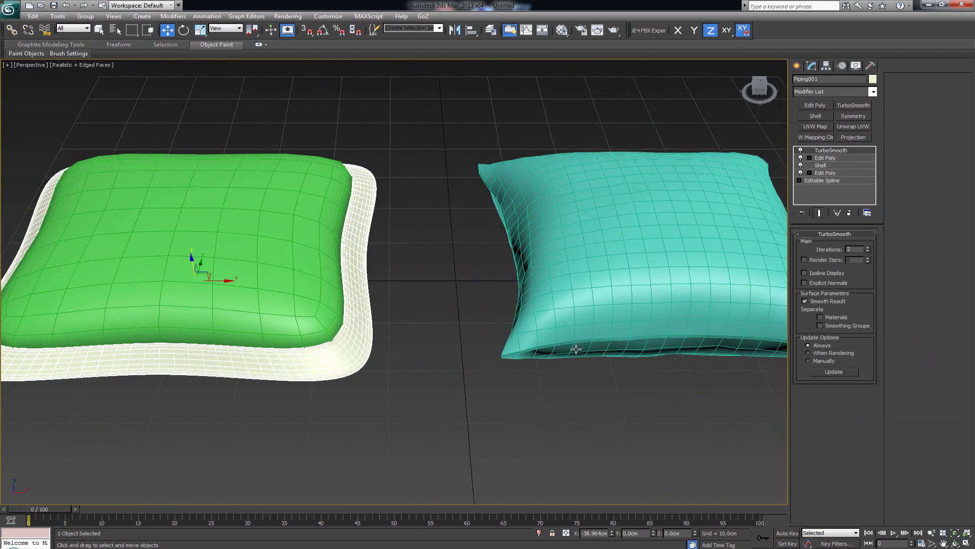
pyautogui.keyDown('alt'); pyautogui.moveTo(576, 349); pyautogui.dragTo(496, 287, button='middle'); pyautogui.keyUp('alt')
# - Select the ring of short edges around the inflated cushion's thin side band and convert the selection to polygons
pyautogui.click(487, 318)
pyautogui.scroll(5, 487, 330)
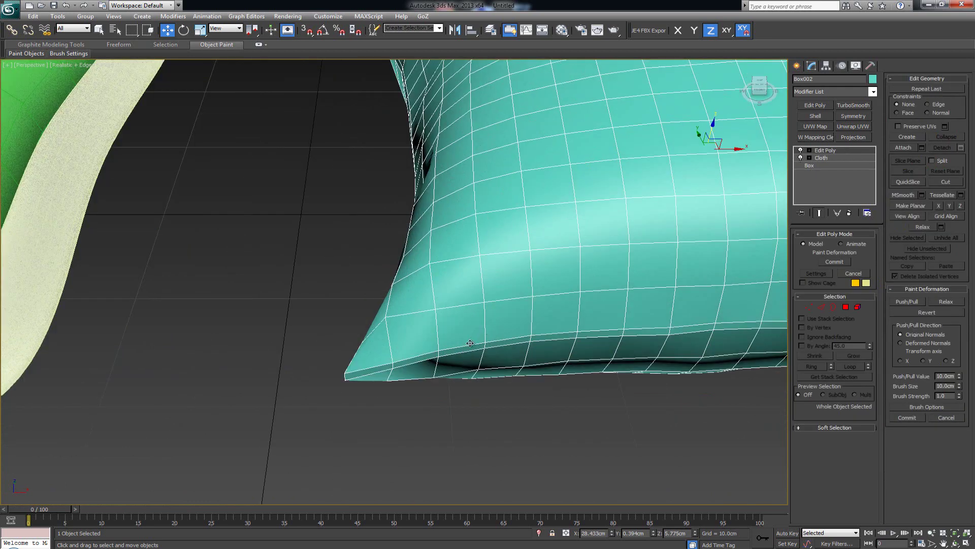
pyautogui.scroll(4, 470, 343)
pyautogui.press('2')
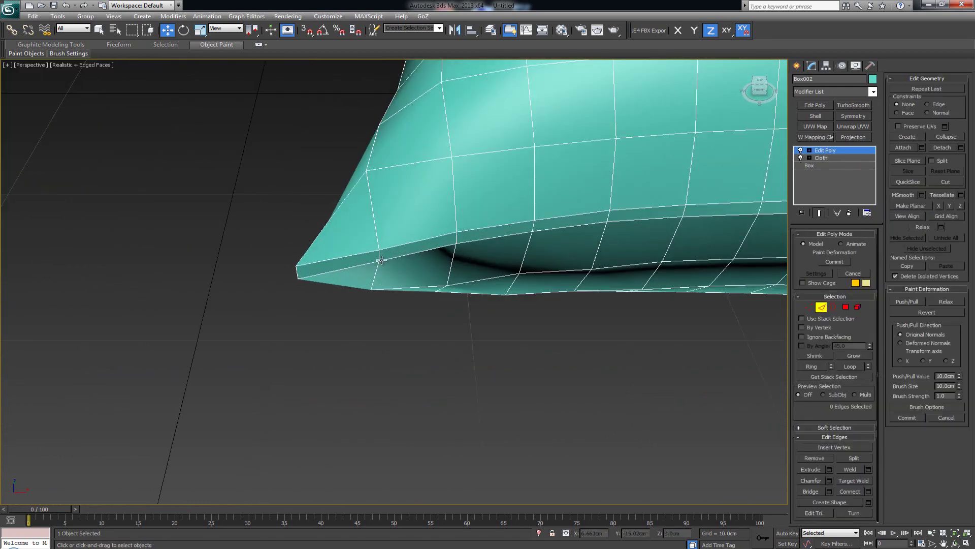
pyautogui.click(379, 260)
pyautogui.scroll(-5, 406, 284)
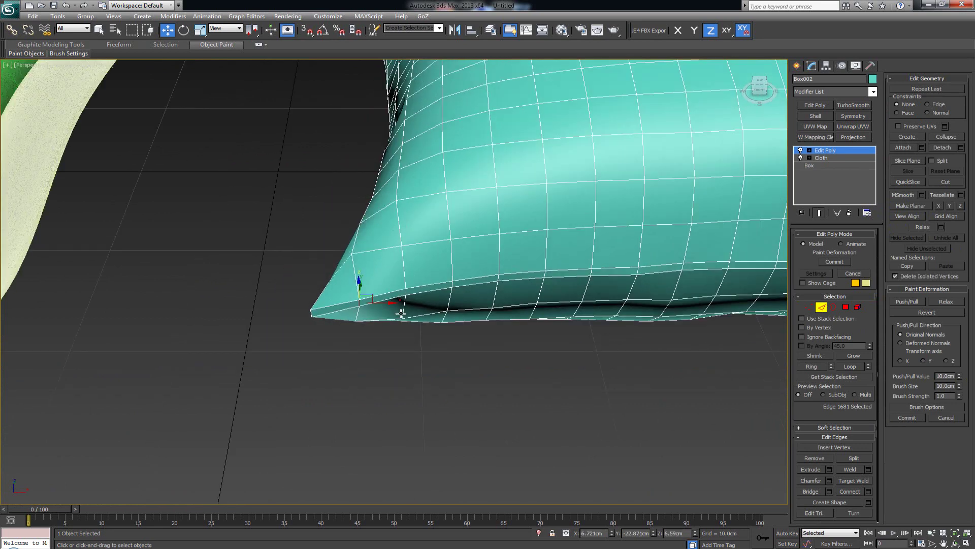
pyautogui.keyDown('alt'); pyautogui.moveTo(397, 308); pyautogui.dragTo(395, 305, button='middle'); pyautogui.keyUp('alt')
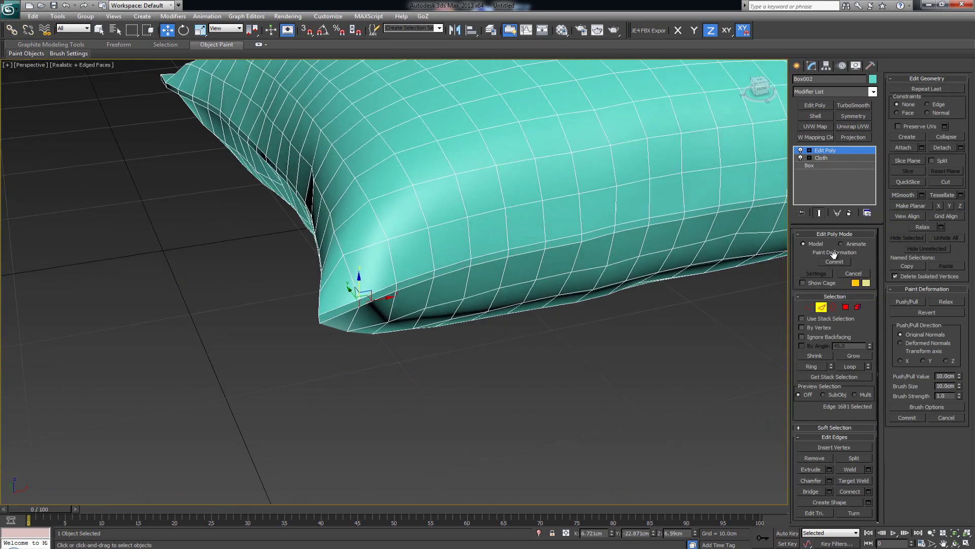
pyautogui.click(814, 366)
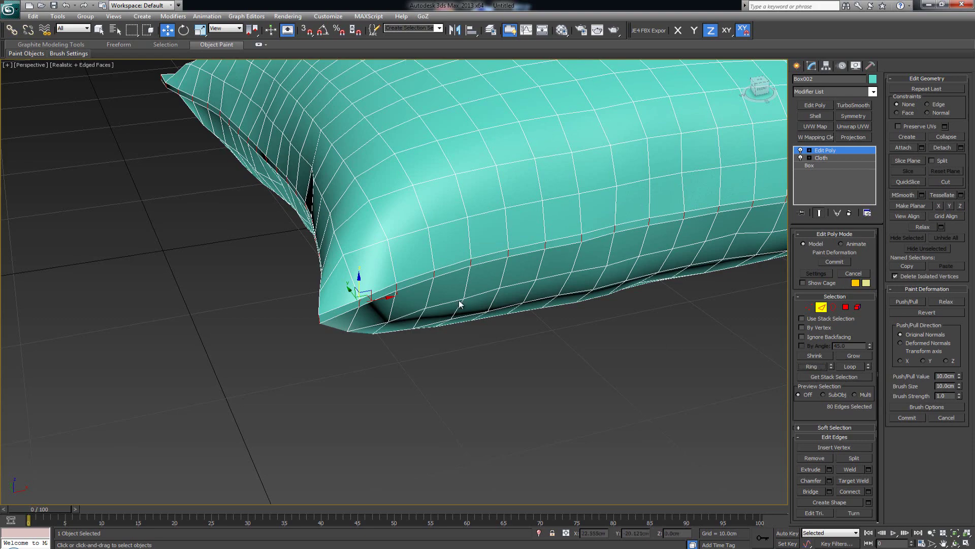
pyautogui.keyDown('ctrl'); pyautogui.click(845, 307); pyautogui.keyUp('ctrl')
pyautogui.keyDown('alt'); pyautogui.moveTo(330, 244); pyautogui.dragTo(214, 310, button='middle'); pyautogui.keyUp('alt')
pyautogui.scroll(-2, 331, 236)
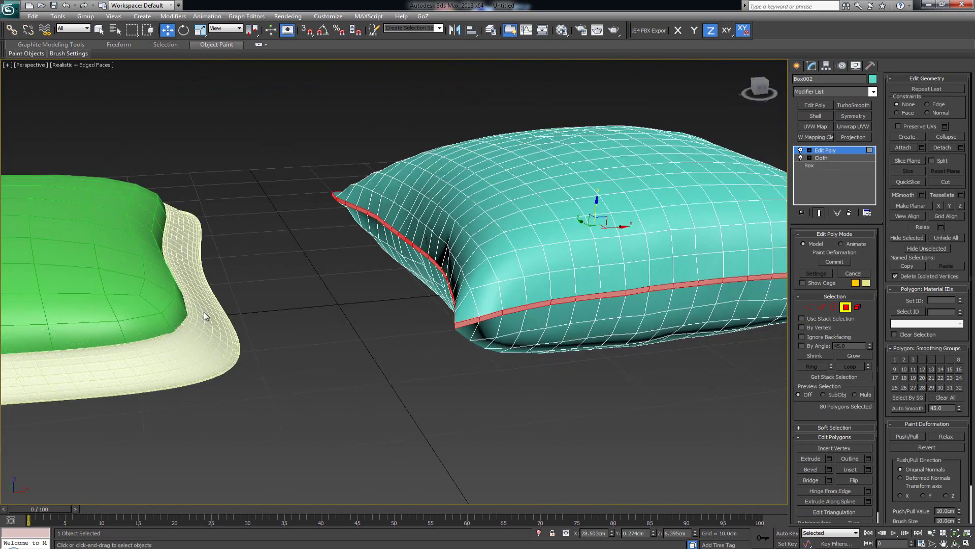
pyautogui.scroll(5, 309, 295)
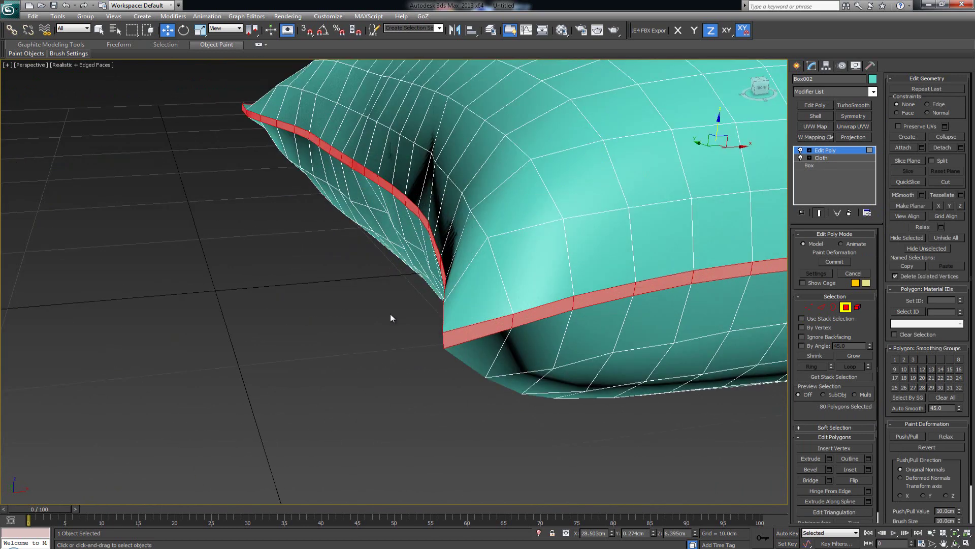
# - Try to connect the side band's edge ring with one segment
pyautogui.press('2')
pyautogui.keyDown('alt'); pyautogui.moveTo(524, 326); pyautogui.dragTo(559, 335, button='middle'); pyautogui.keyUp('alt')
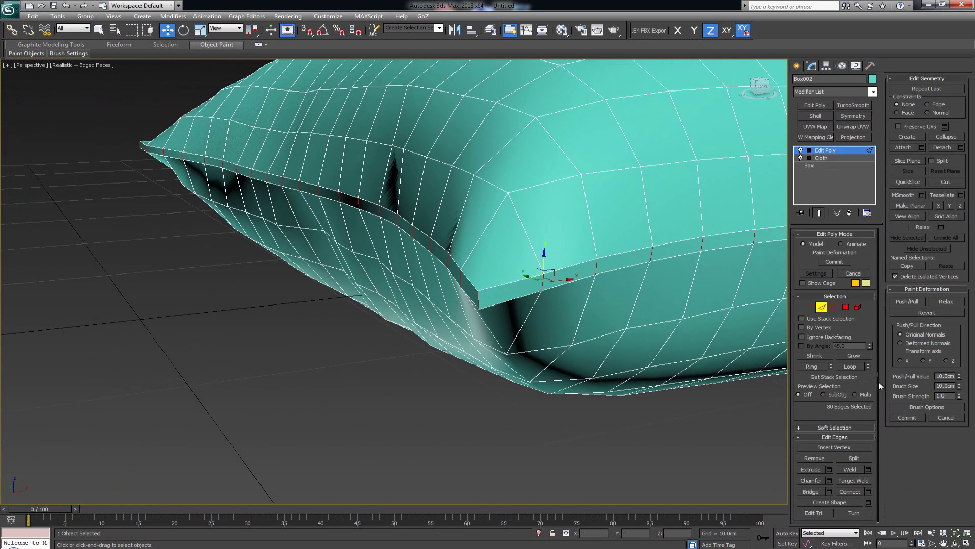
pyautogui.click(868, 491)
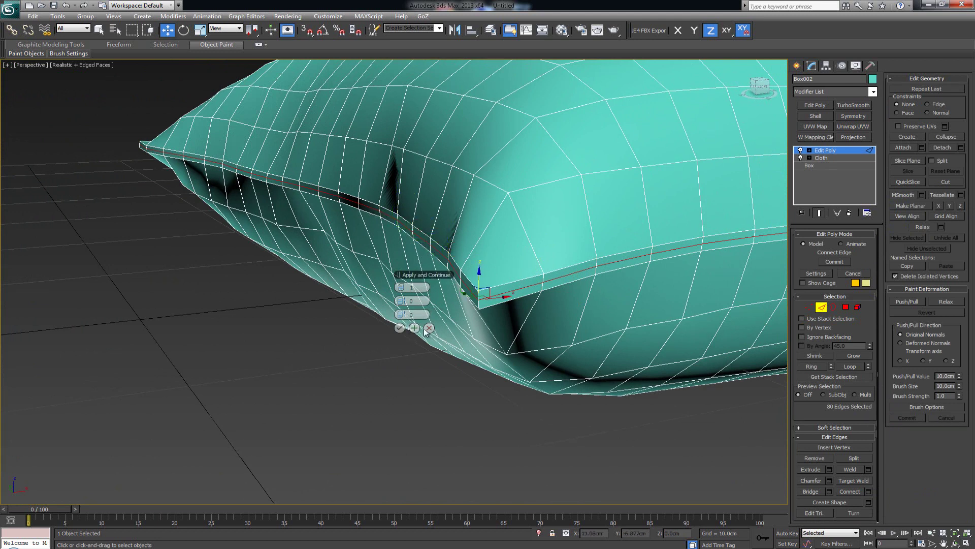
pyautogui.click(400, 328)
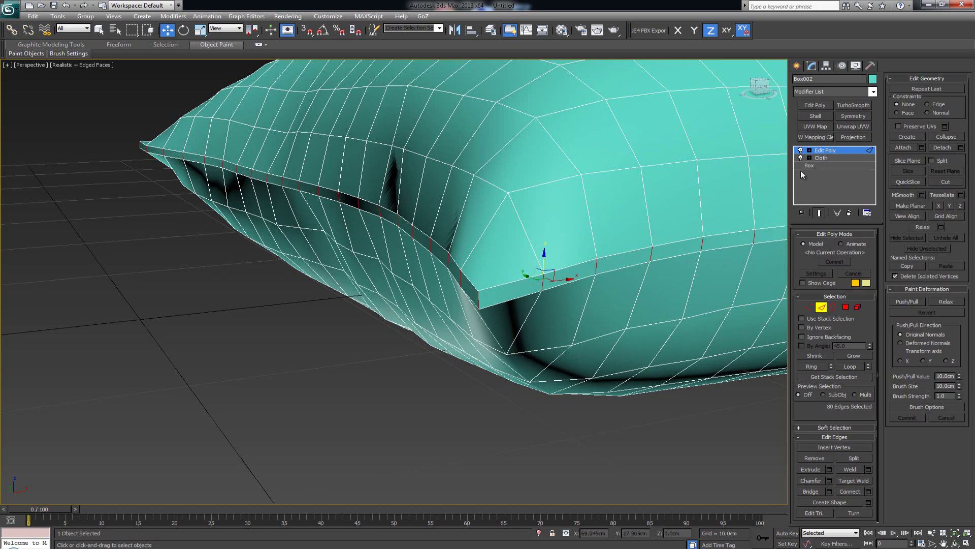
# - Add a TurboSmooth modifier with 1 iteration above Edit Poly and check the cushion's smoothed corners and seam
pyautogui.click(821, 307)
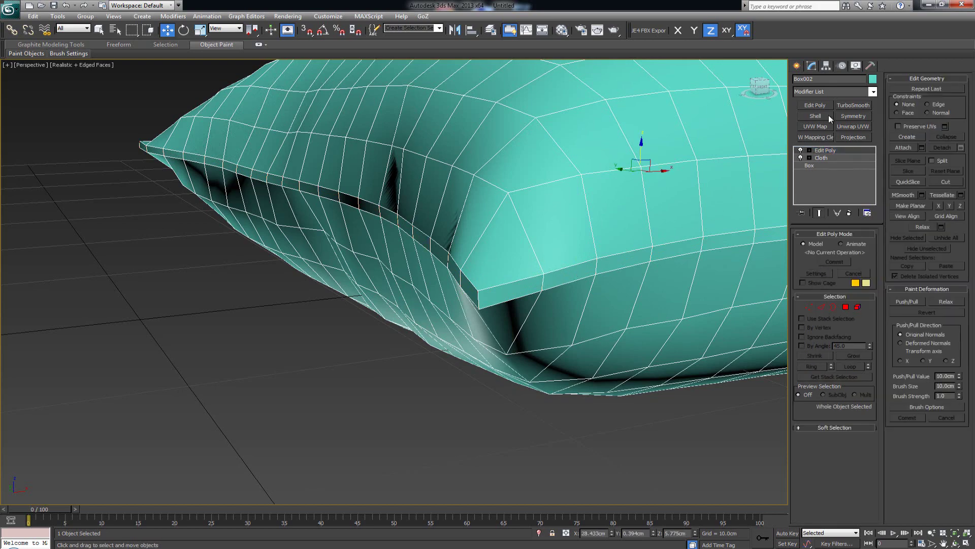
pyautogui.click(853, 106)
pyautogui.scroll(-5, 524, 230)
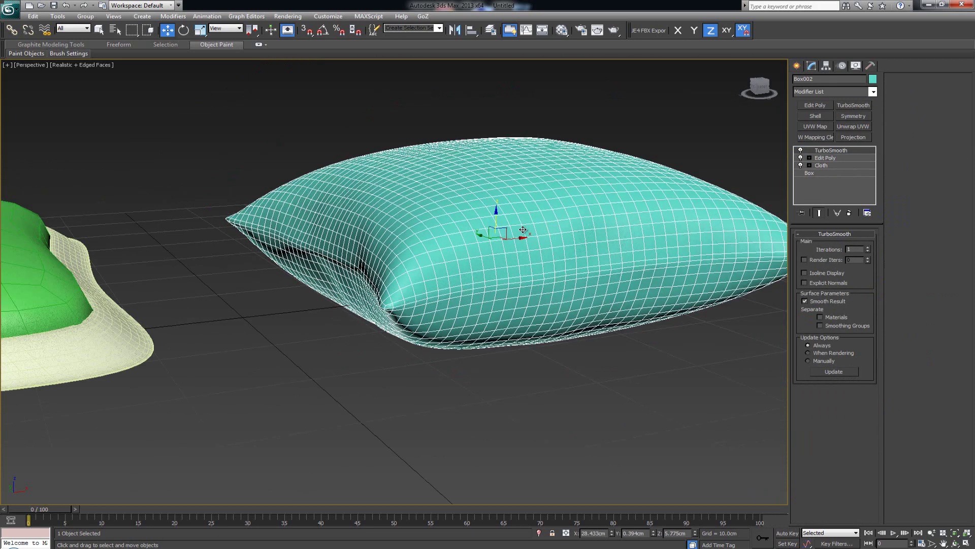
pyautogui.press('F4')
pyautogui.moveTo(523, 230)
pyautogui.keyDown('alt'); pyautogui.mouseDown(button='middle')
pyautogui.moveTo(520, 283)
pyautogui.moveTo(550, 250)
pyautogui.moveTo(534, 233)
pyautogui.mouseUp(button='middle'); pyautogui.keyUp('alt')
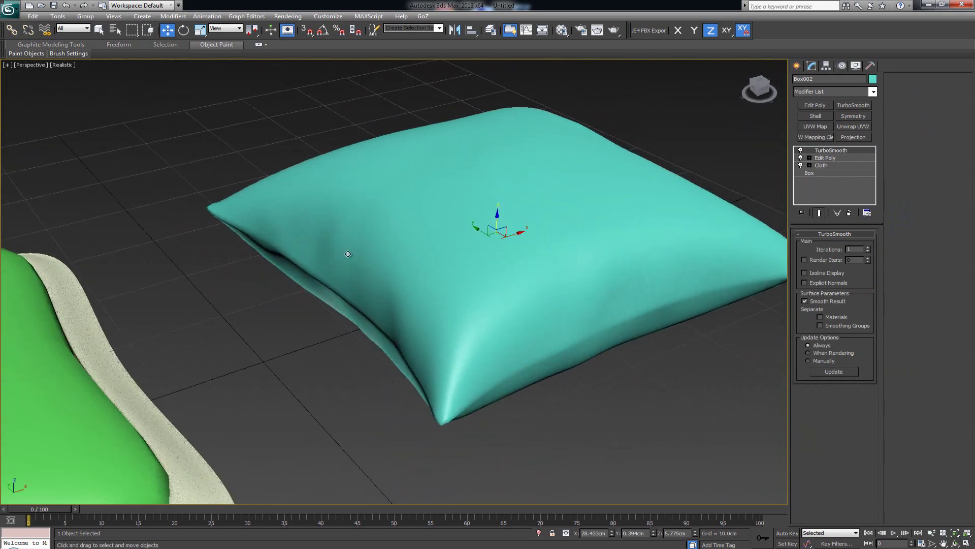
pyautogui.keyDown('alt'); pyautogui.moveTo(489, 354); pyautogui.dragTo(457, 337, button='middle'); pyautogui.keyUp('alt')
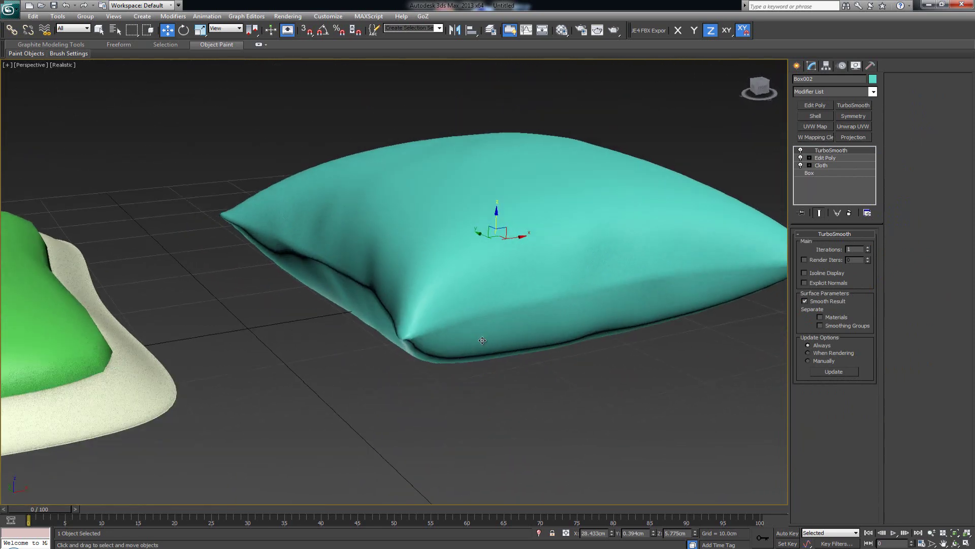
pyautogui.press('F4')
pyautogui.scroll(4, 444, 331)
pyautogui.scroll(5, 444, 332)
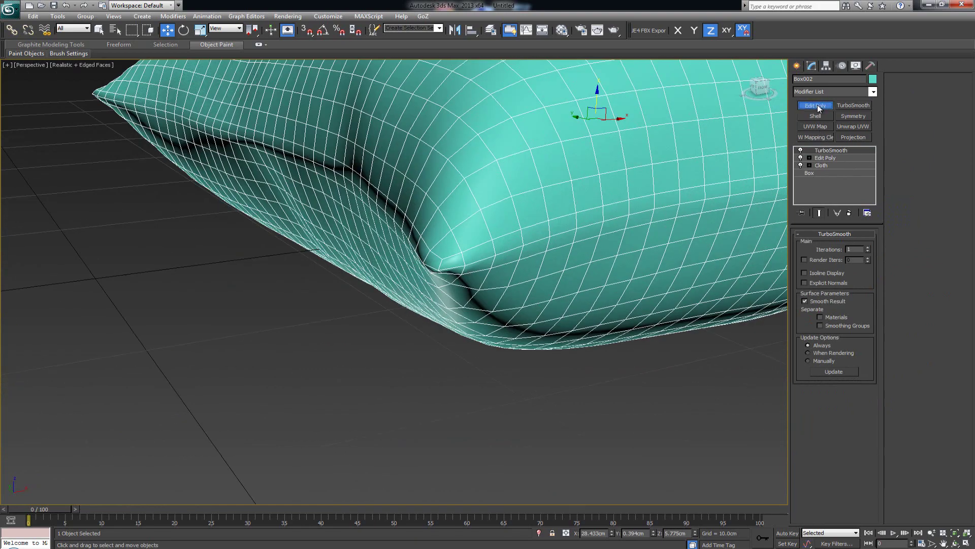
# - Add a second Edit Poly modifier above TurboSmooth and select the edge loop running along the cushion's seam
pyautogui.click(818, 107)
pyautogui.press('2')
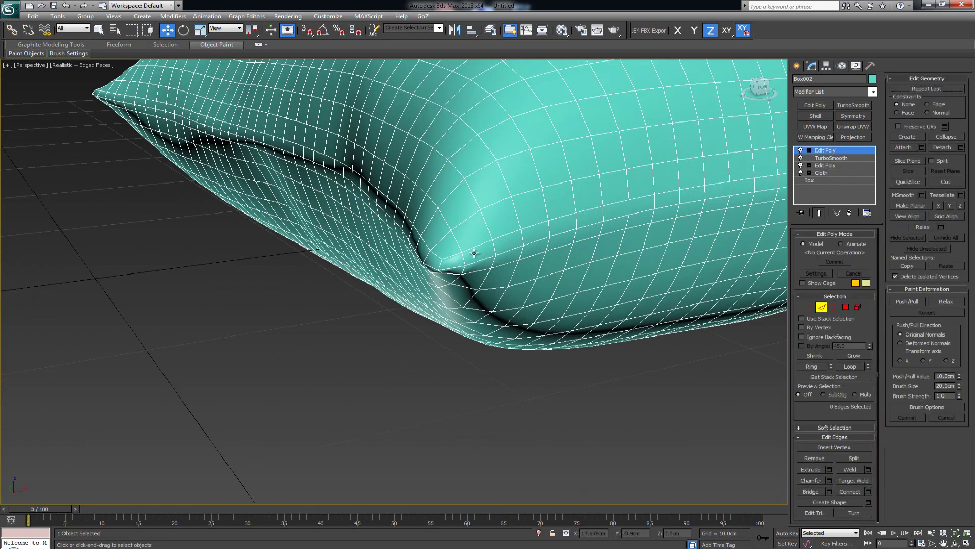
pyautogui.doubleClick(477, 261)
pyautogui.keyDown('alt'); pyautogui.moveTo(461, 272); pyautogui.dragTo(511, 325, button='middle'); pyautogui.keyUp('alt')
pyautogui.keyDown('alt'); pyautogui.moveTo(526, 374); pyautogui.dragTo(526, 367, button='middle'); pyautogui.keyUp('alt')
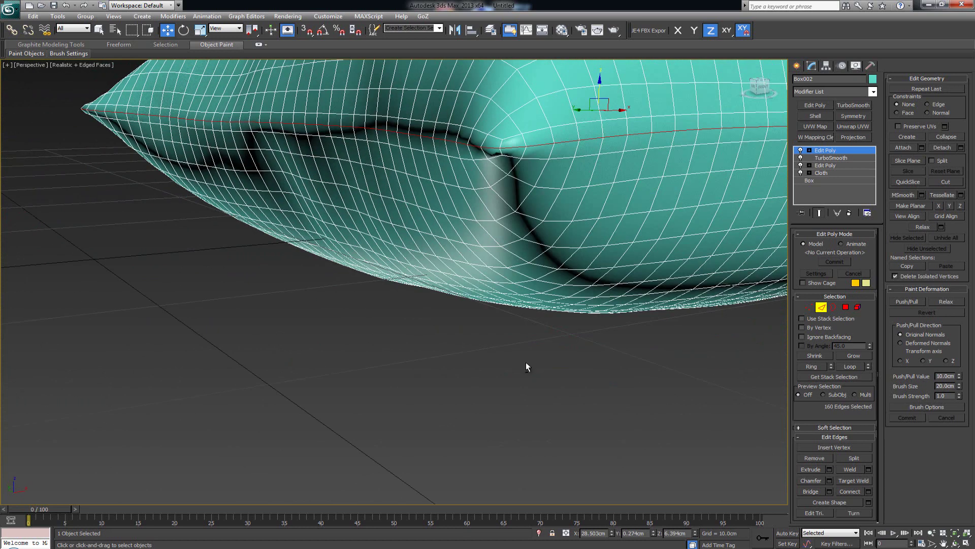
# - Create a linear shape named Piping_02 from the selected seam loop
pyautogui.click(869, 503)
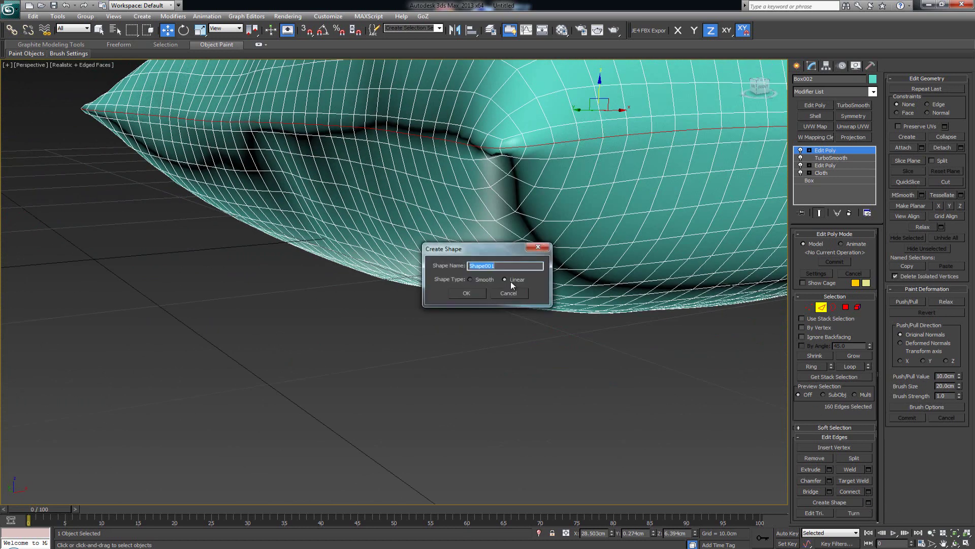
pyautogui.write('Piping_02')
pyautogui.click(466, 293)
pyautogui.keyDown('alt'); pyautogui.moveTo(409, 226); pyautogui.dragTo(686, 271, button='middle'); pyautogui.keyUp('alt')
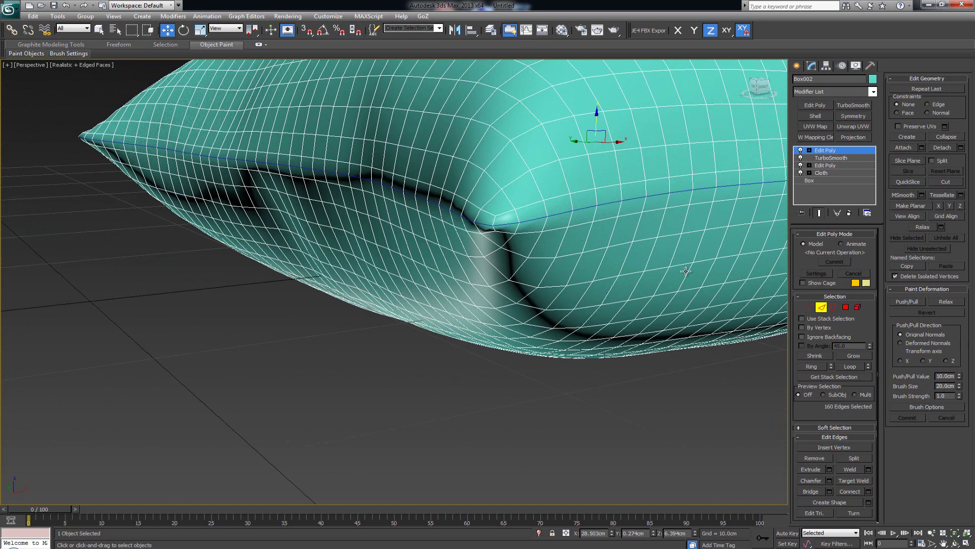
# - Enable the Piping_02 spline in both renderer and viewport, turn off edged faces, and check the piping around the cushion
pyautogui.click(827, 308)
pyautogui.click(532, 219)
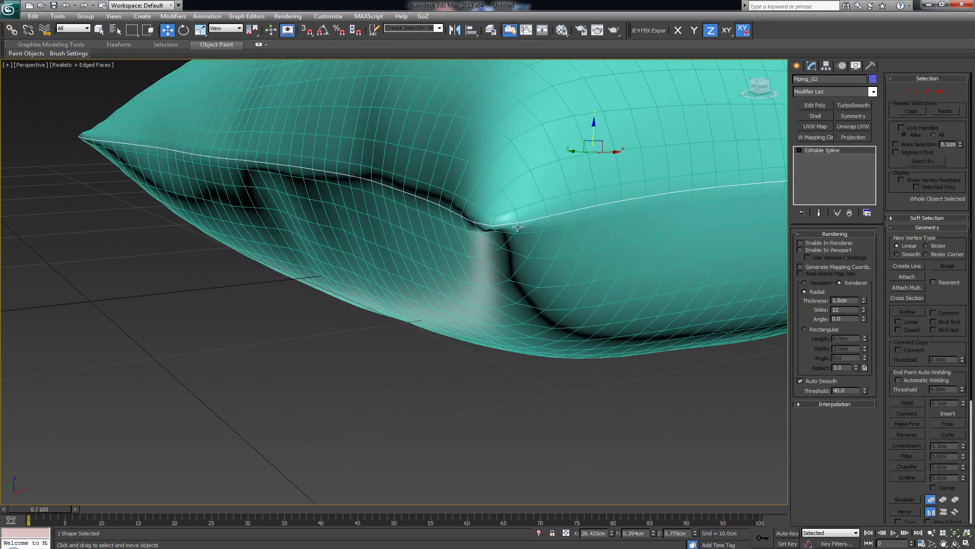
pyautogui.keyDown('alt'); pyautogui.moveTo(518, 226); pyautogui.dragTo(512, 251, button='middle'); pyautogui.keyUp('alt')
pyautogui.click(830, 243)
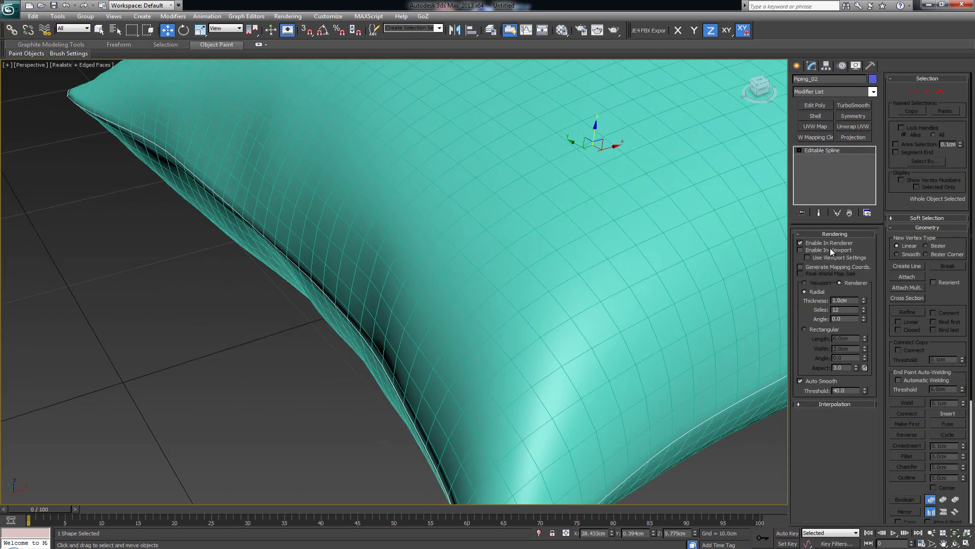
pyautogui.click(830, 249)
pyautogui.scroll(-5, 592, 264)
pyautogui.press('F4')
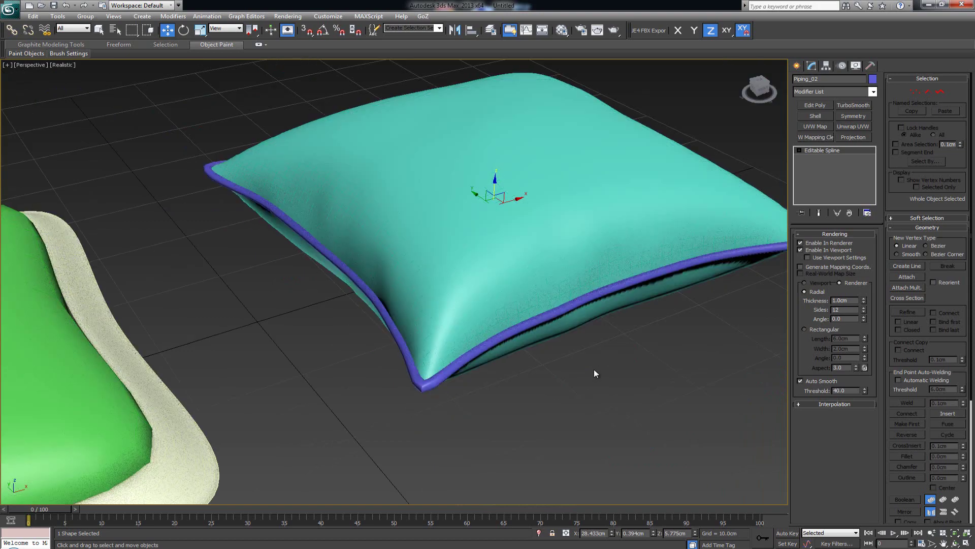
pyautogui.keyDown('alt'); pyautogui.moveTo(595, 331); pyautogui.dragTo(551, 351, button='middle'); pyautogui.keyUp('alt')
pyautogui.scroll(-3, 548, 246)
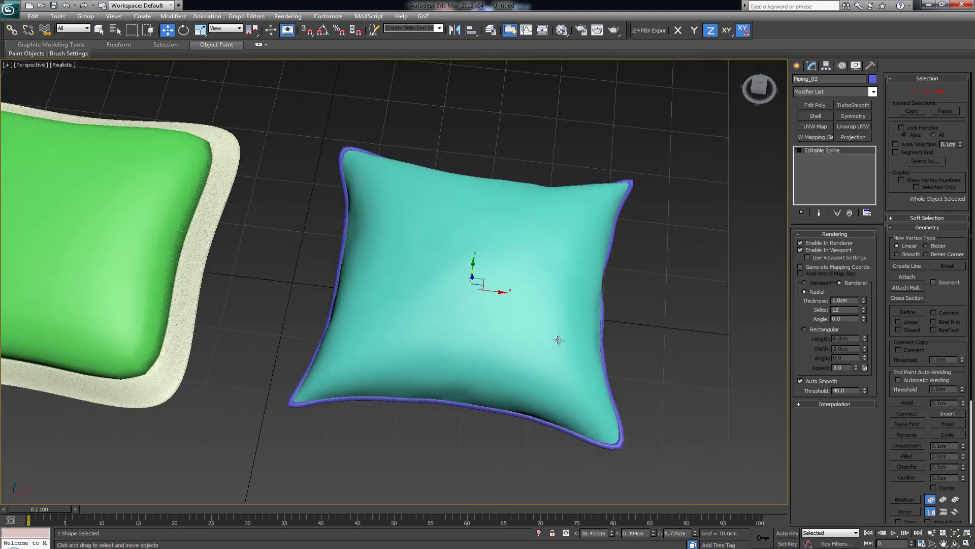
pyautogui.keyDown('alt'); pyautogui.moveTo(449, 322); pyautogui.dragTo(475, 300, button='middle'); pyautogui.keyUp('alt')
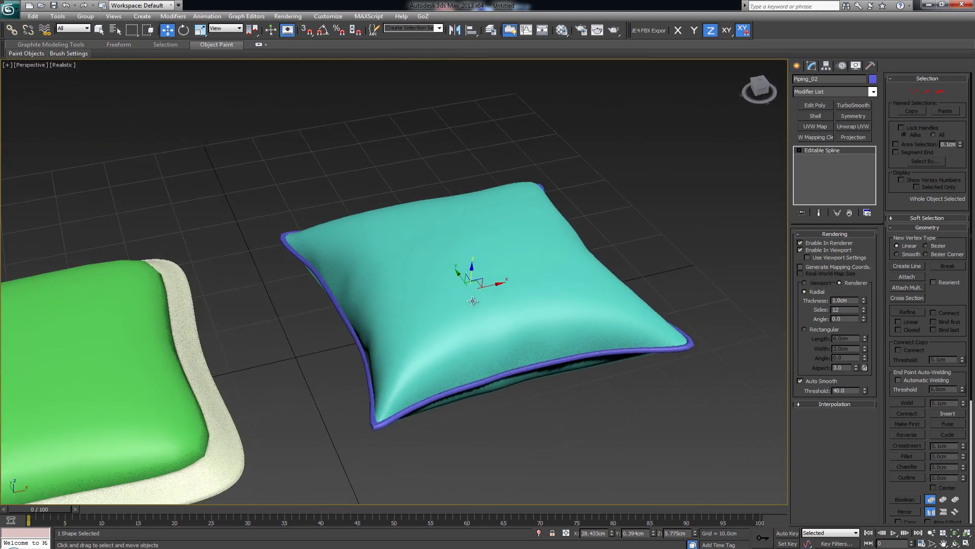
pyautogui.moveTo(379, 391); pyautogui.dragTo(361, 366, button='middle')
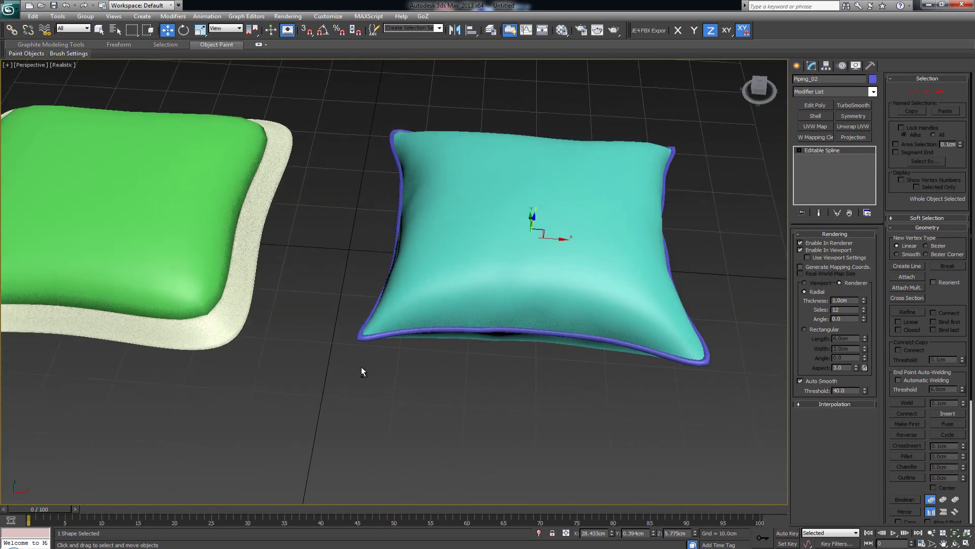
# - Compare the green and teal cushions side by side, selecting each one together with its piping in turn
pyautogui.click(248, 293)
pyautogui.press('F4')
pyautogui.press('F4')
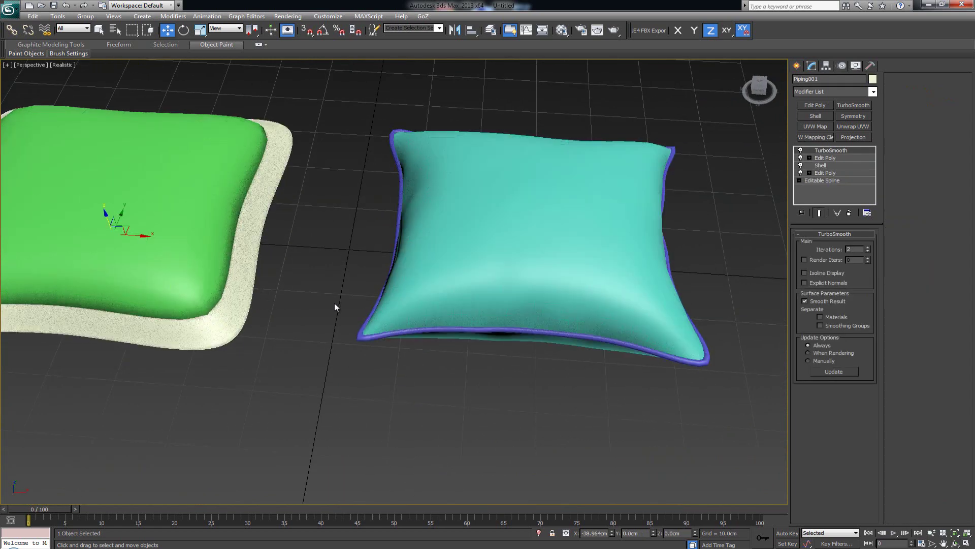
pyautogui.scroll(-3, 363, 285)
pyautogui.keyDown('alt'); pyautogui.moveTo(376, 295); pyautogui.dragTo(374, 331, button='middle'); pyautogui.keyUp('alt')
pyautogui.moveTo(107, 172); pyautogui.dragTo(242, 364)
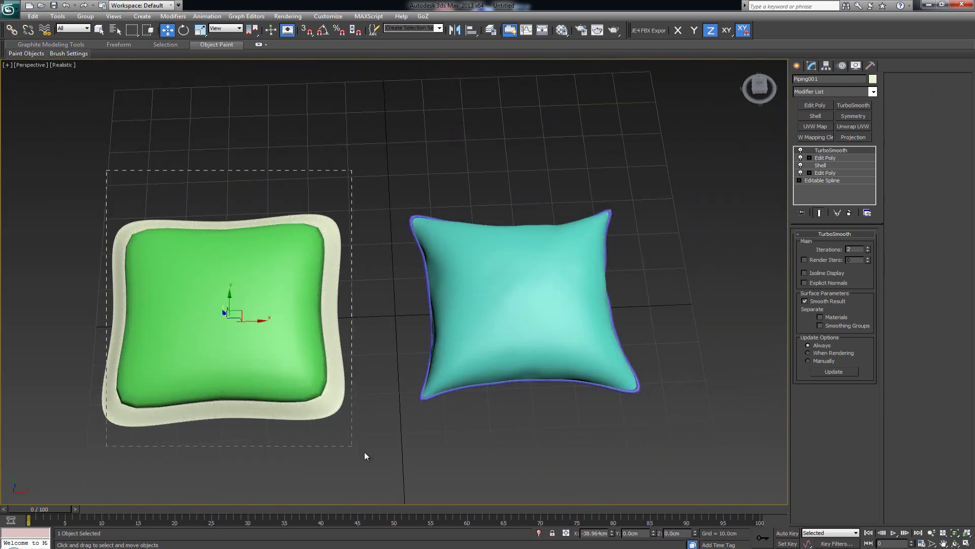
pyautogui.moveTo(365, 452); pyautogui.dragTo(367, 454)
pyautogui.moveTo(502, 310); pyautogui.dragTo(673, 426)
pyautogui.keyDown('alt'); pyautogui.moveTo(635, 423); pyautogui.dragTo(604, 419, button='middle'); pyautogui.keyUp('alt')
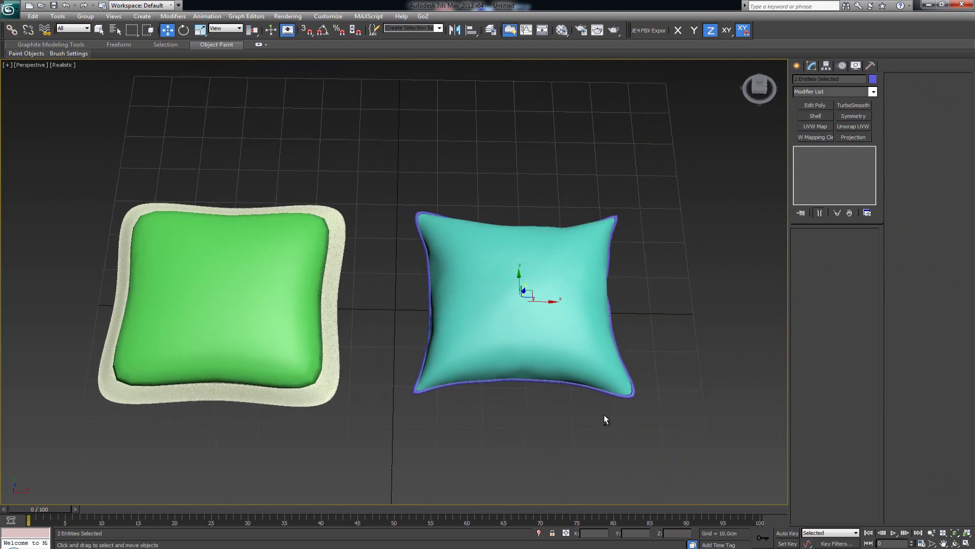
pyautogui.click(551, 415)
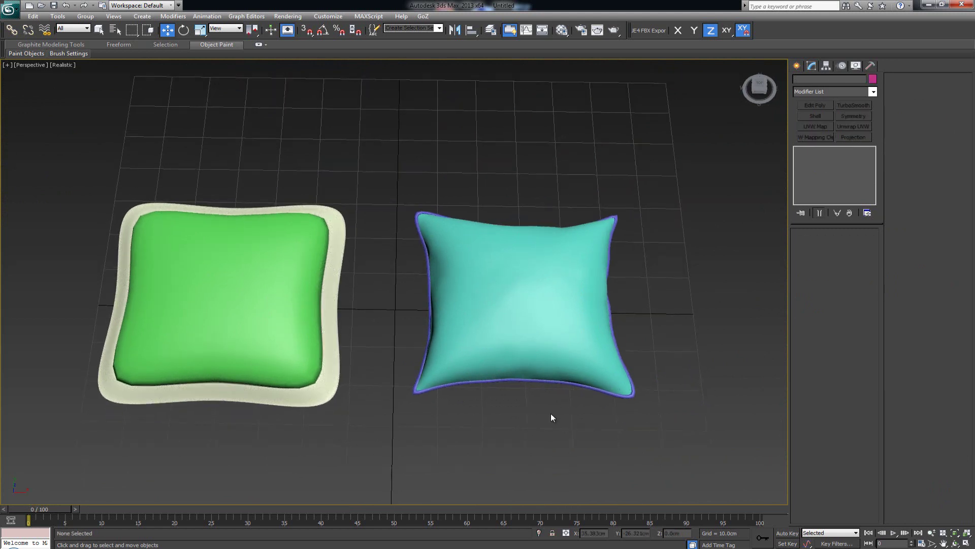
pyautogui.keyDown('alt'); pyautogui.moveTo(512, 429); pyautogui.dragTo(508, 427, button='middle'); pyautogui.keyUp('alt')
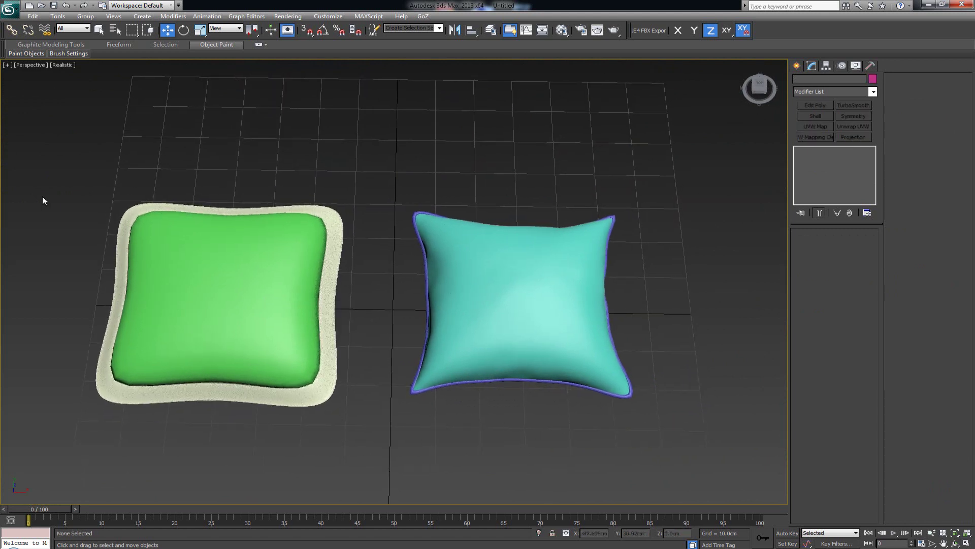
pyautogui.moveTo(92, 163); pyautogui.dragTo(356, 422)
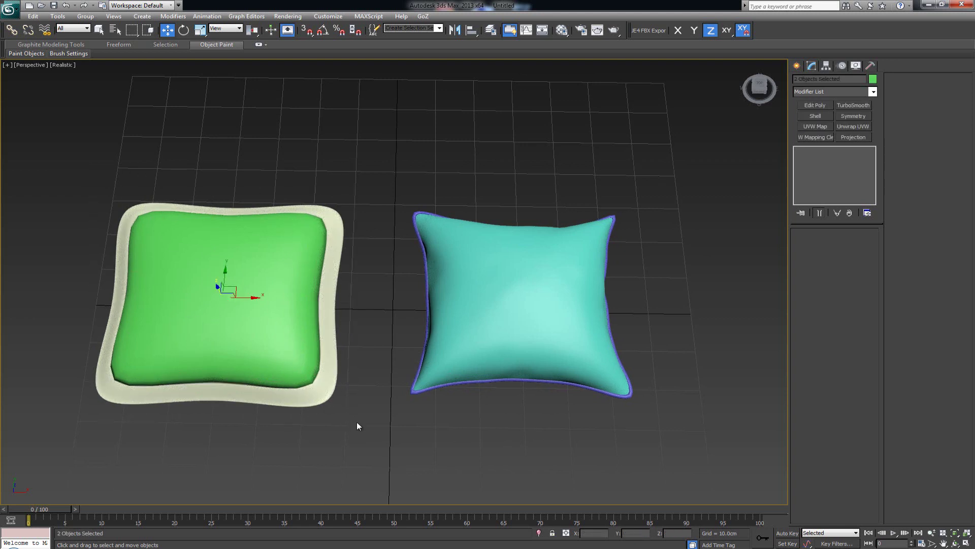
pyautogui.click(362, 288)
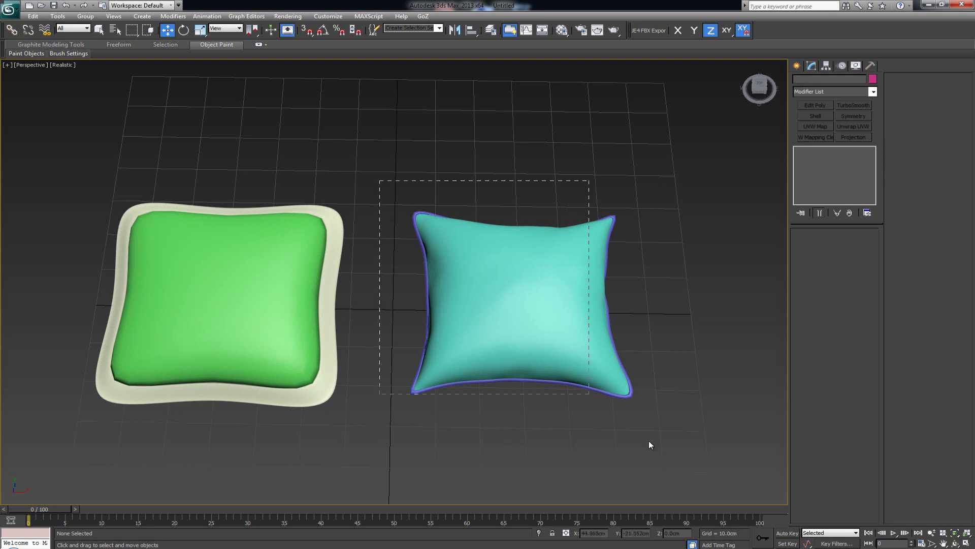
# - Select the teal cushion with its piping and move both slightly along X, away from the green cushion
pyautogui.moveTo(649, 444); pyautogui.dragTo(677, 458)
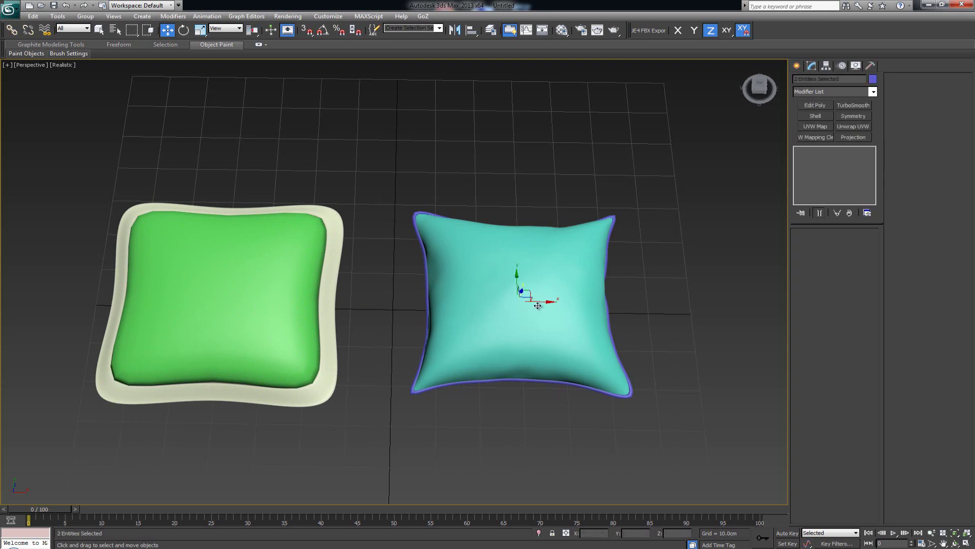
pyautogui.press('F5')
pyautogui.moveTo(538, 305); pyautogui.dragTo(555, 304)
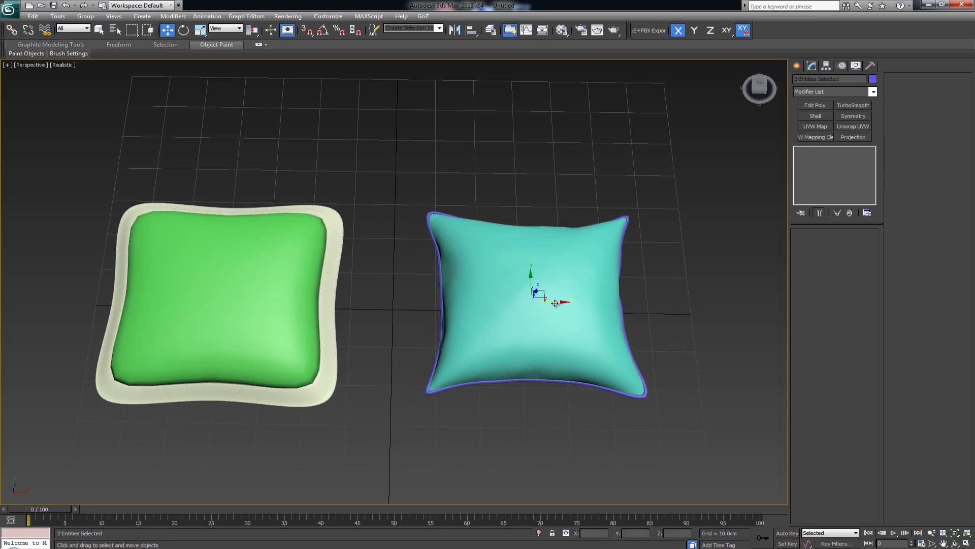